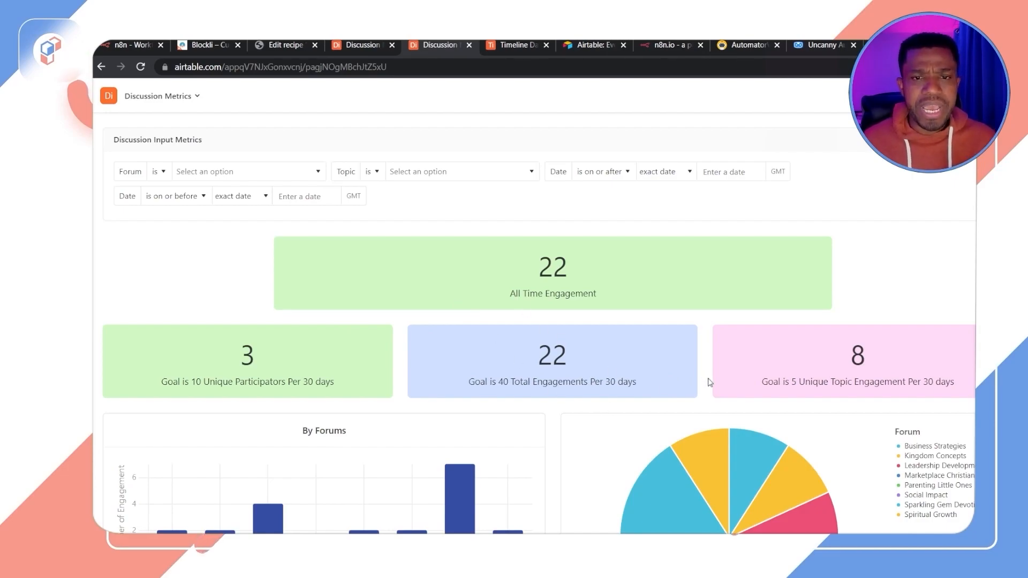
Step: Examine the Discussion Metrics dashboard's engagement cards, By Forums charts and monthly breakdown graph
scroll(421, 340, "down", 1)
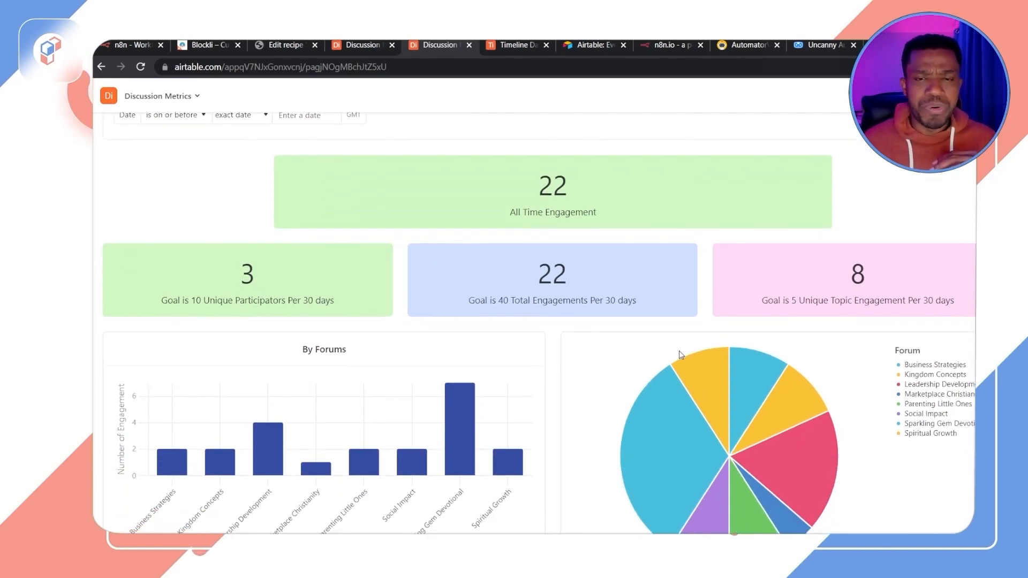
mouse_move(735, 404)
scroll(735, 406, "down", 1)
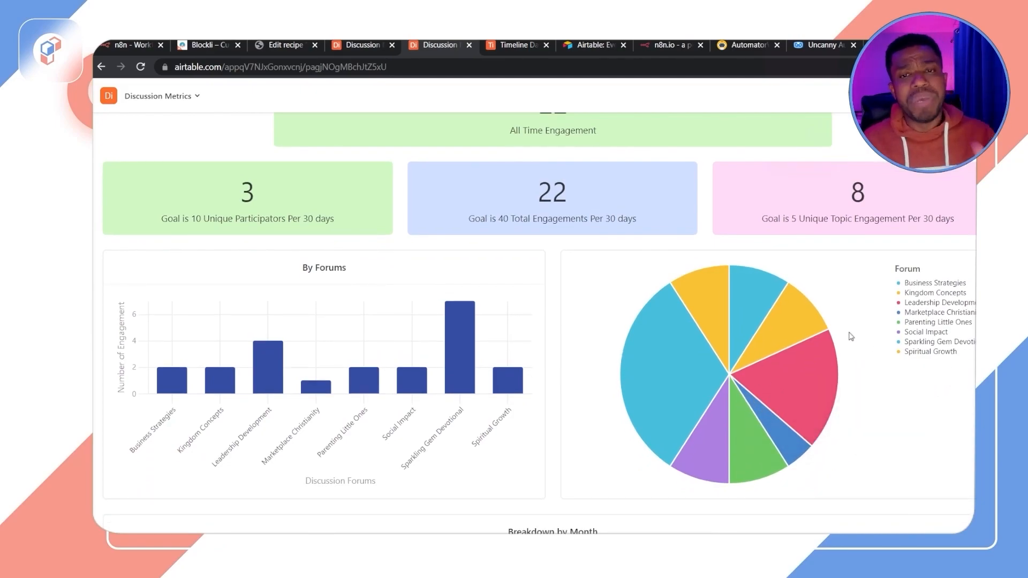
mouse_move(805, 310)
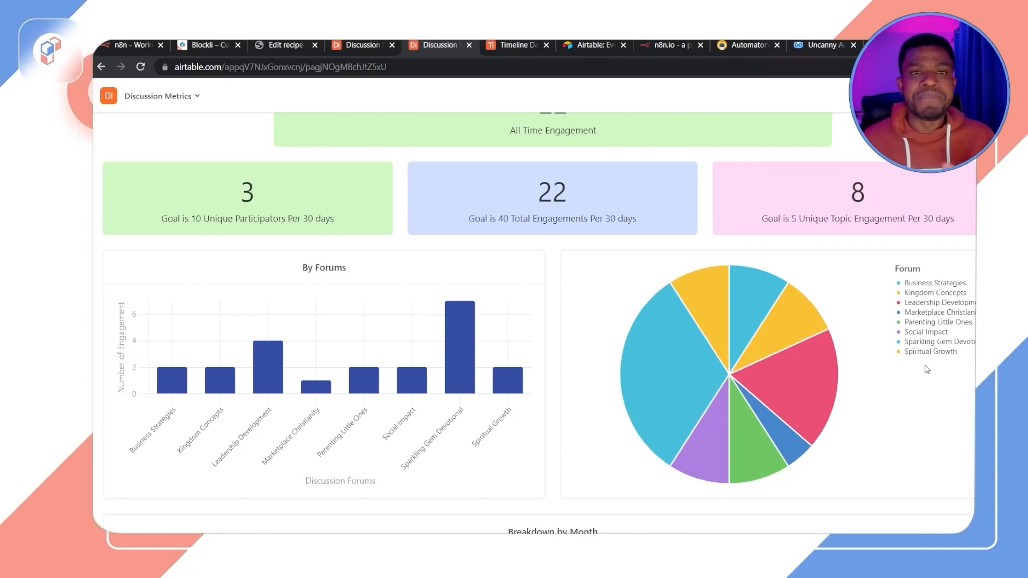
scroll(889, 468, "down", 3)
scroll(616, 291, "up", 6)
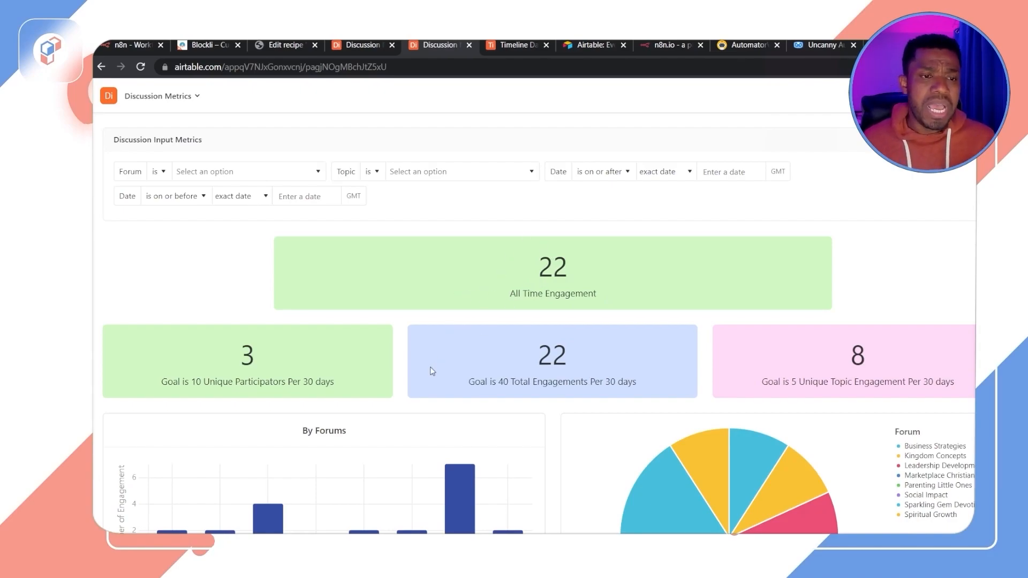
scroll(303, 344, "down", 1)
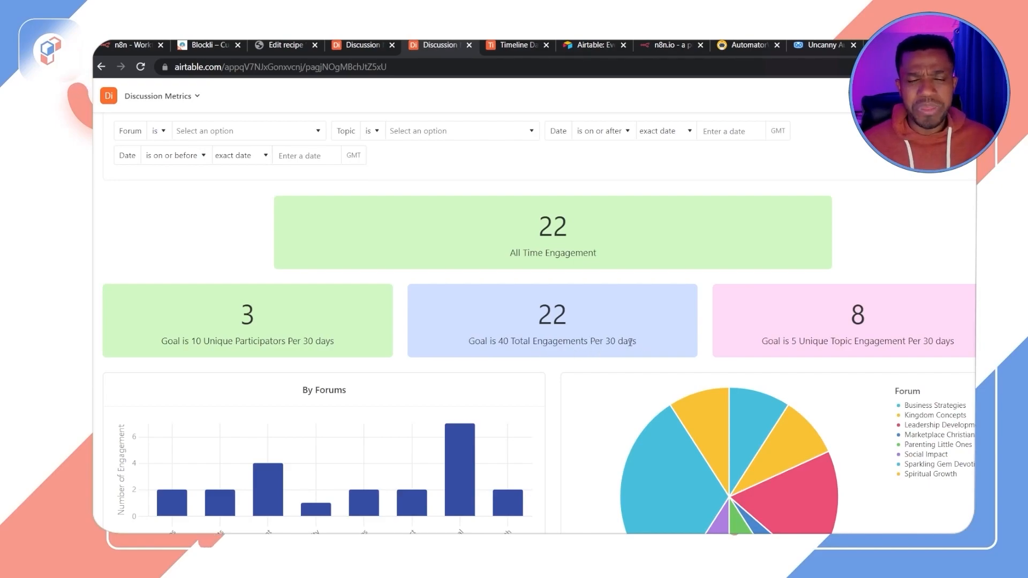
left_click_drag(536, 326, 582, 324)
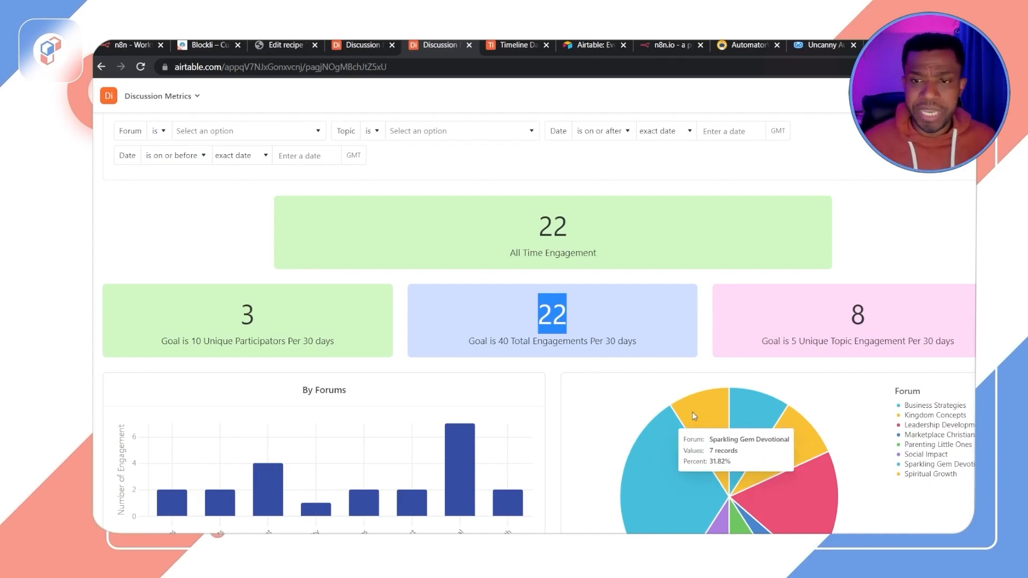
scroll(780, 391, "up", 1)
scroll(779, 392, "down", 3)
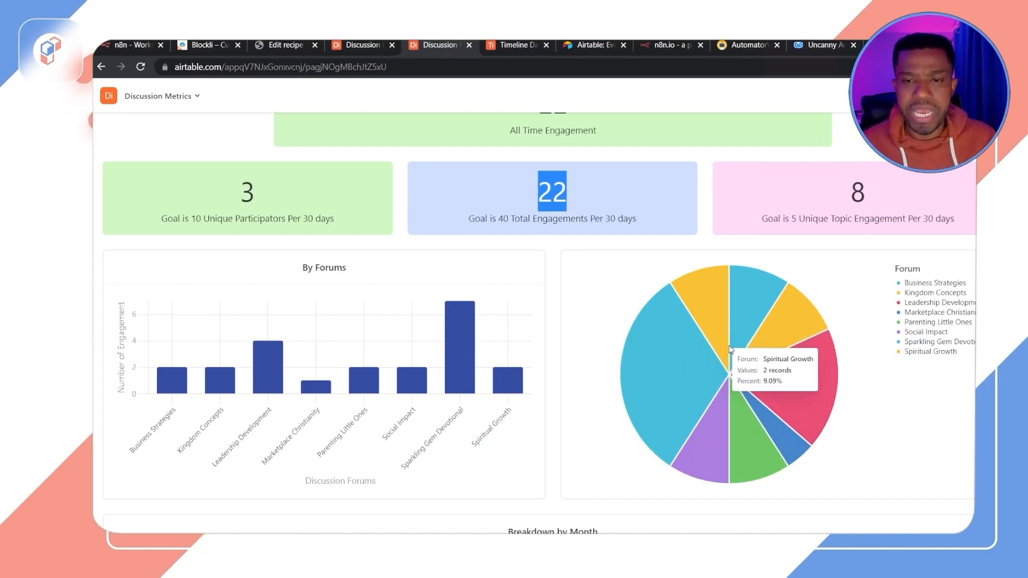
scroll(784, 368, "up", 3)
scroll(786, 379, "down", 9)
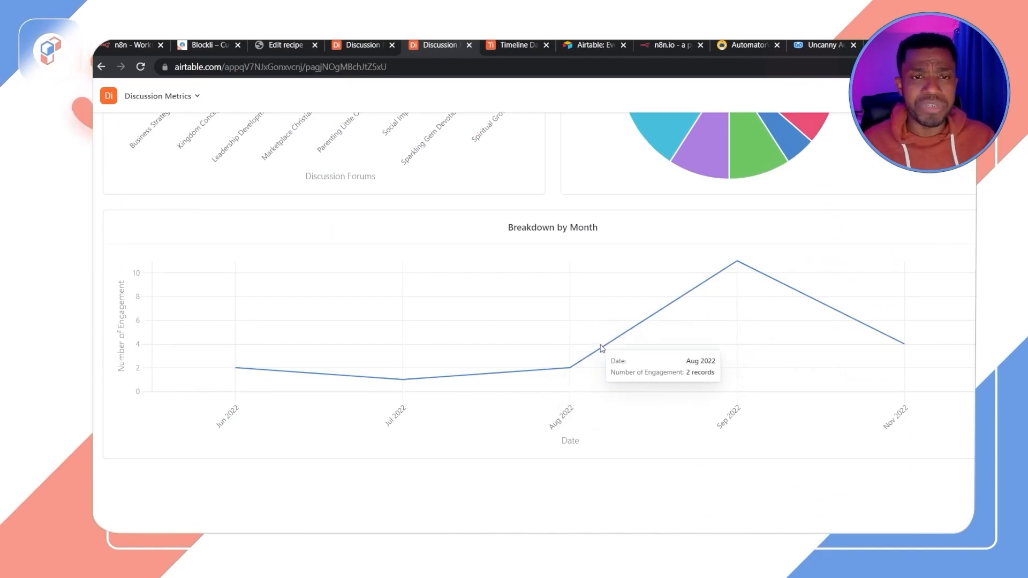
scroll(589, 343, "up", 10)
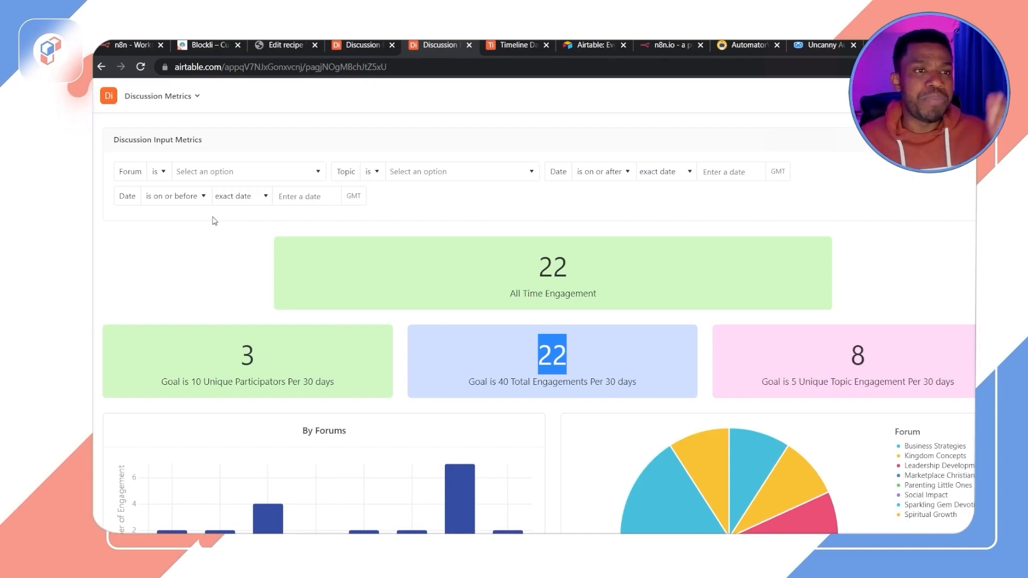
Step: Filter the dashboard by the Social Impact forum and review the updated metrics
left_click(194, 178)
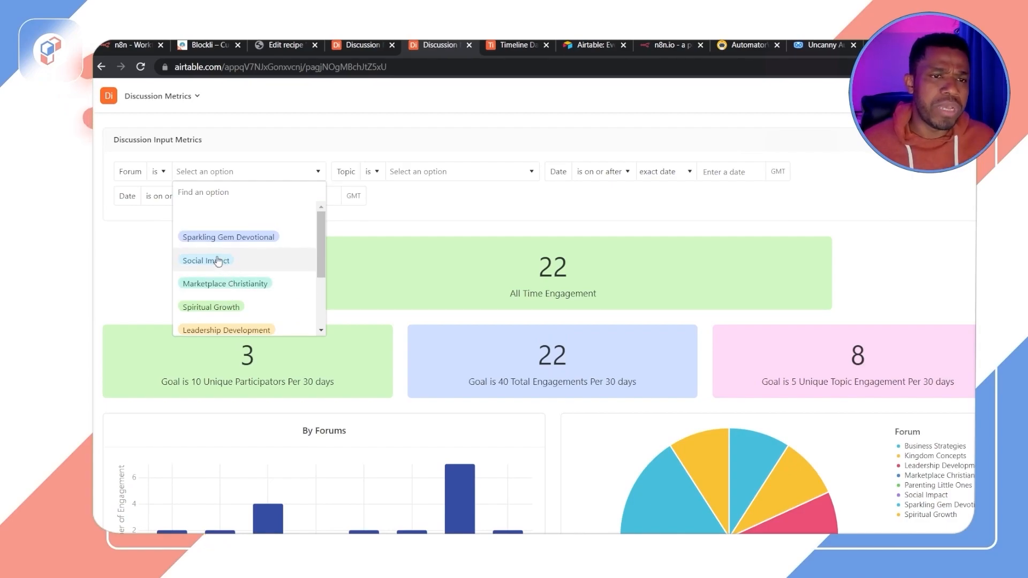
left_click(224, 261)
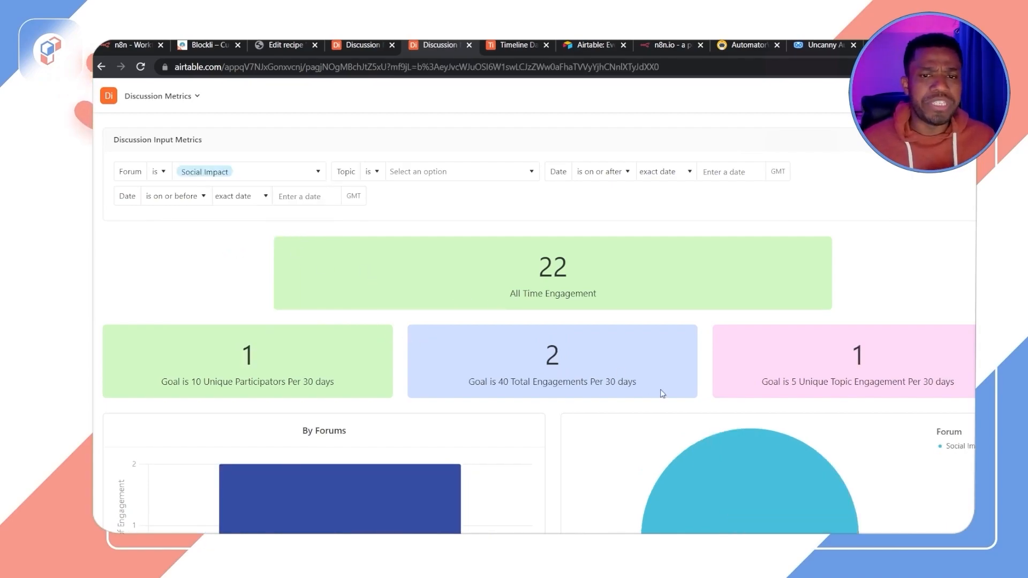
scroll(667, 388, "down", 3)
scroll(667, 389, "up", 3)
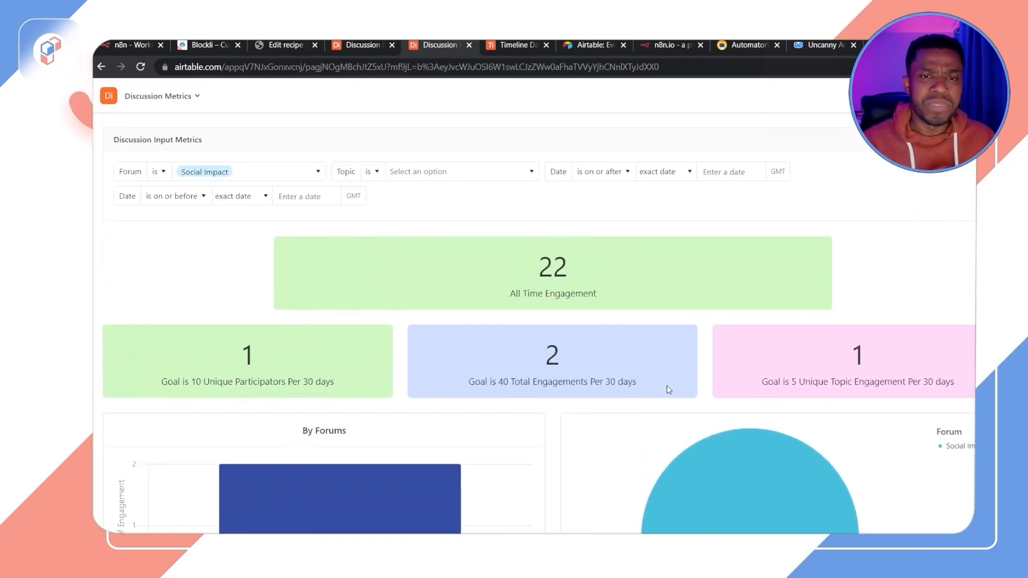
scroll(667, 389, "down", 2)
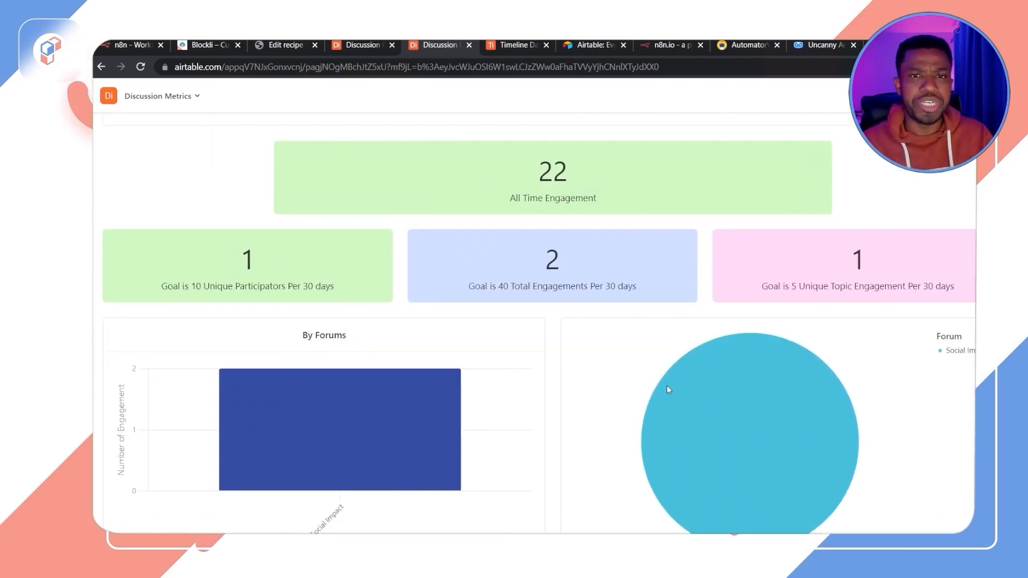
scroll(604, 353, "up", 1)
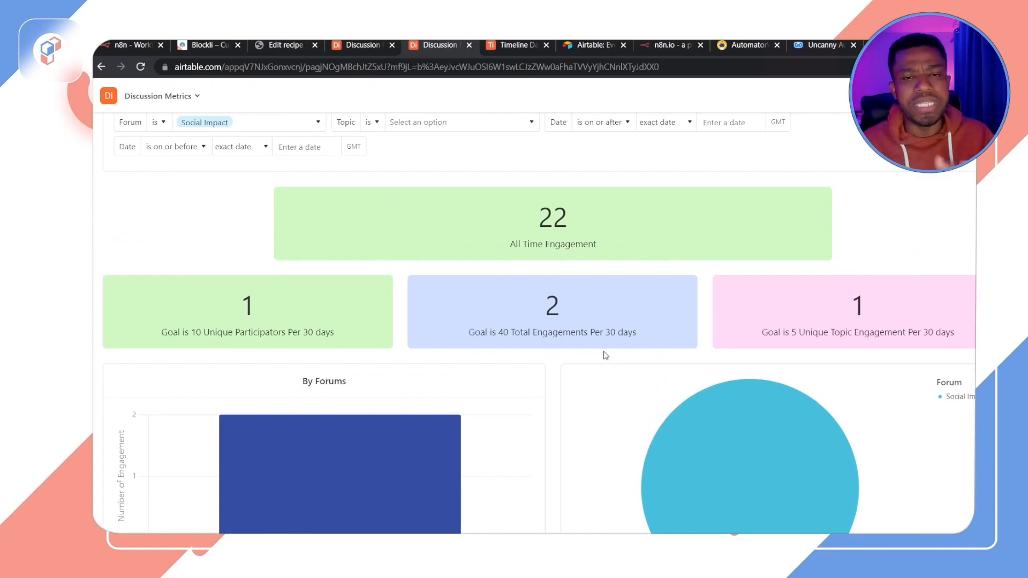
scroll(604, 355, "up", 1)
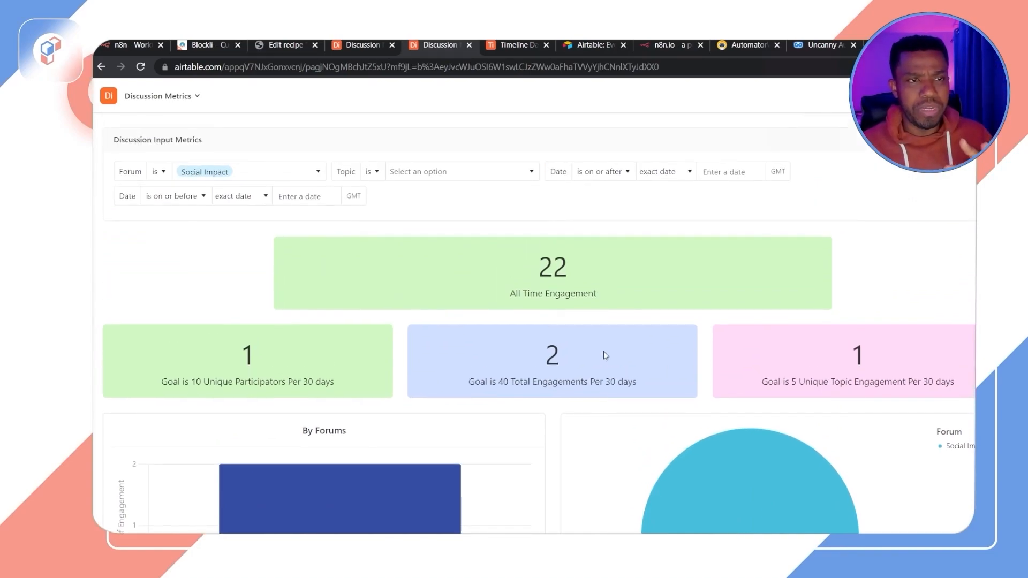
left_click(213, 182)
left_click(222, 220)
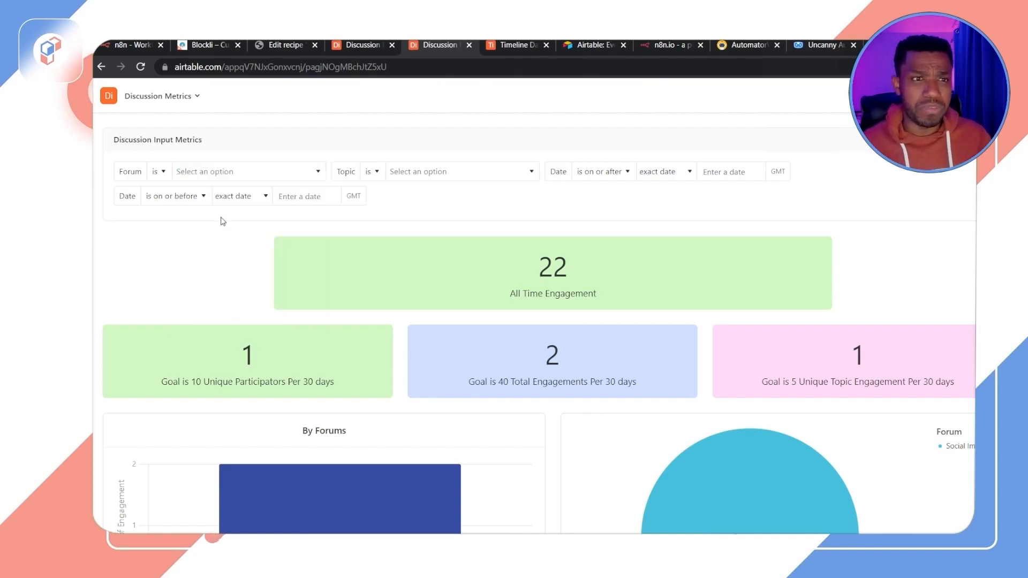
left_click(297, 177)
left_click(202, 259)
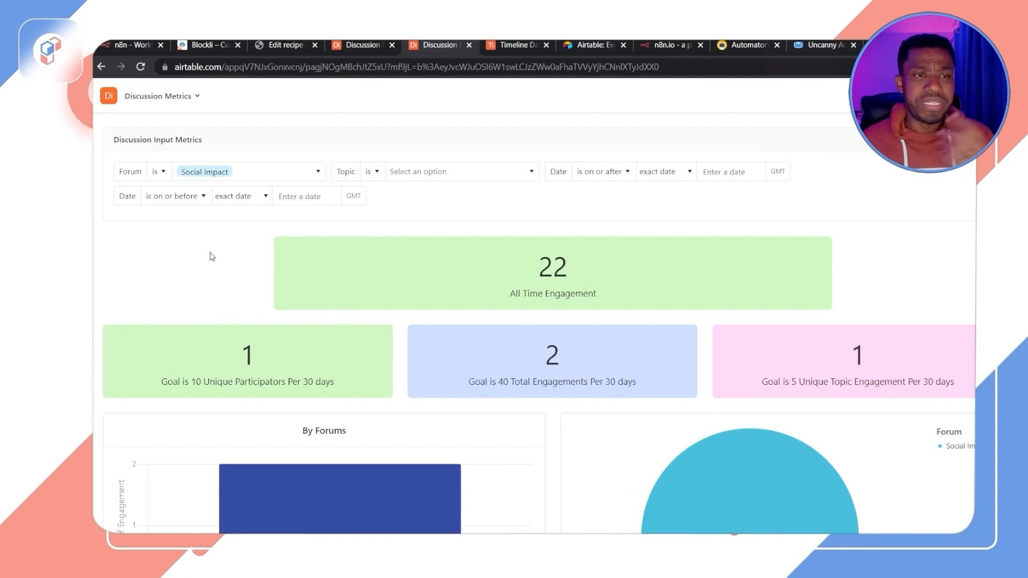
Step: Try filtering the Topic by Pioneering Evangelism, n8n Test and Authority & Vulnerability in turn
left_click(470, 171)
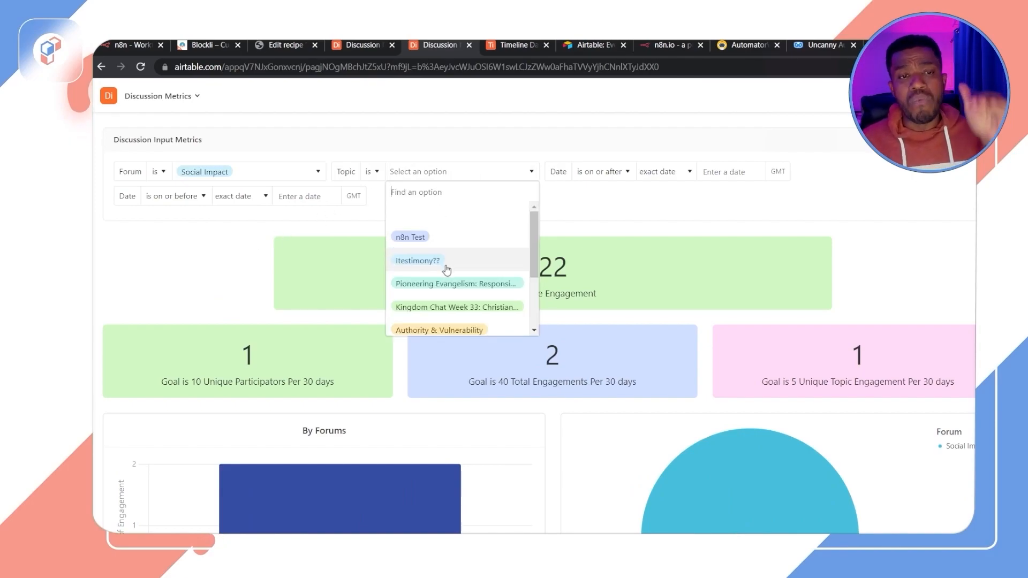
left_click(427, 291)
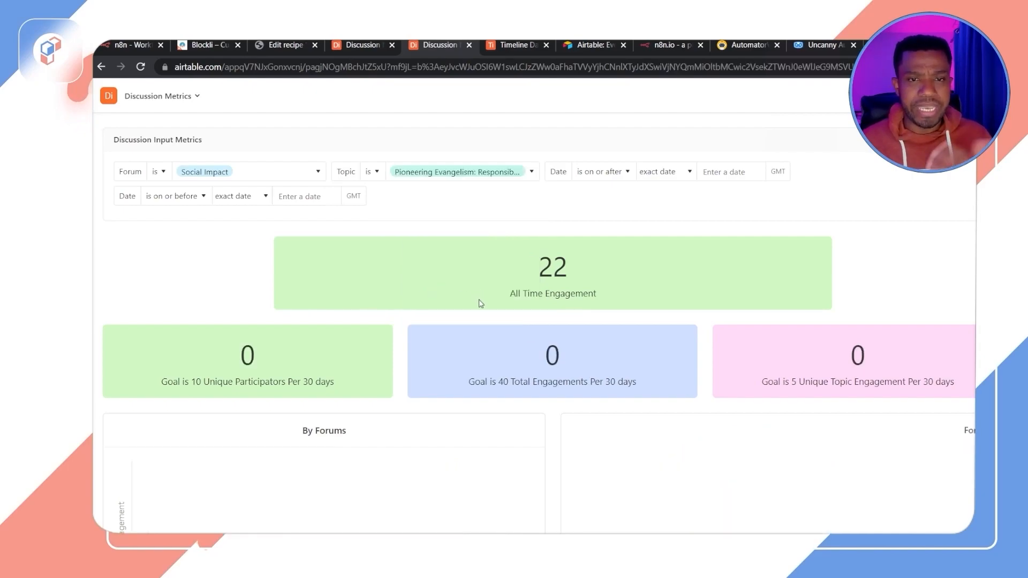
left_click(457, 177)
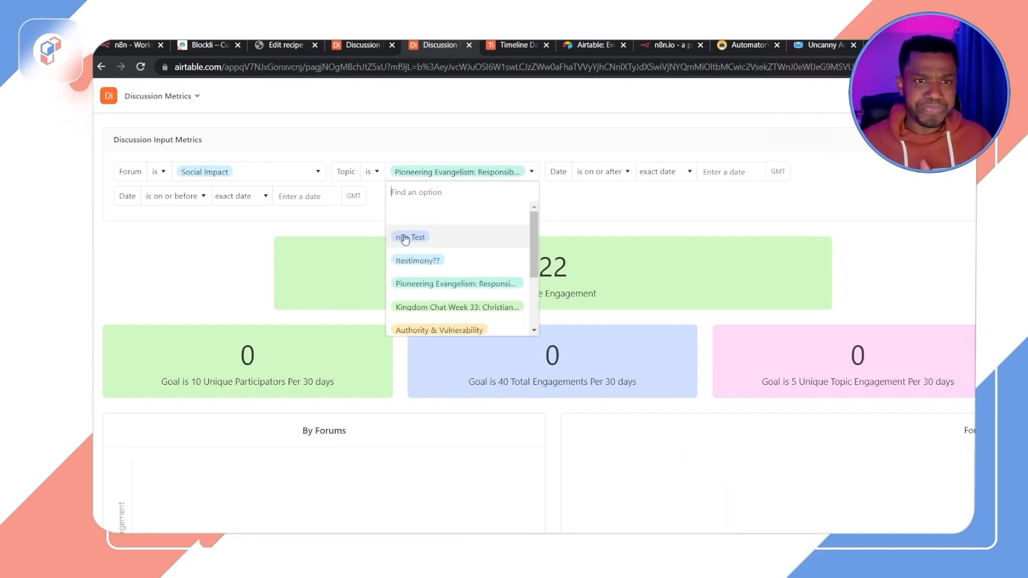
left_click(410, 234)
left_click(473, 182)
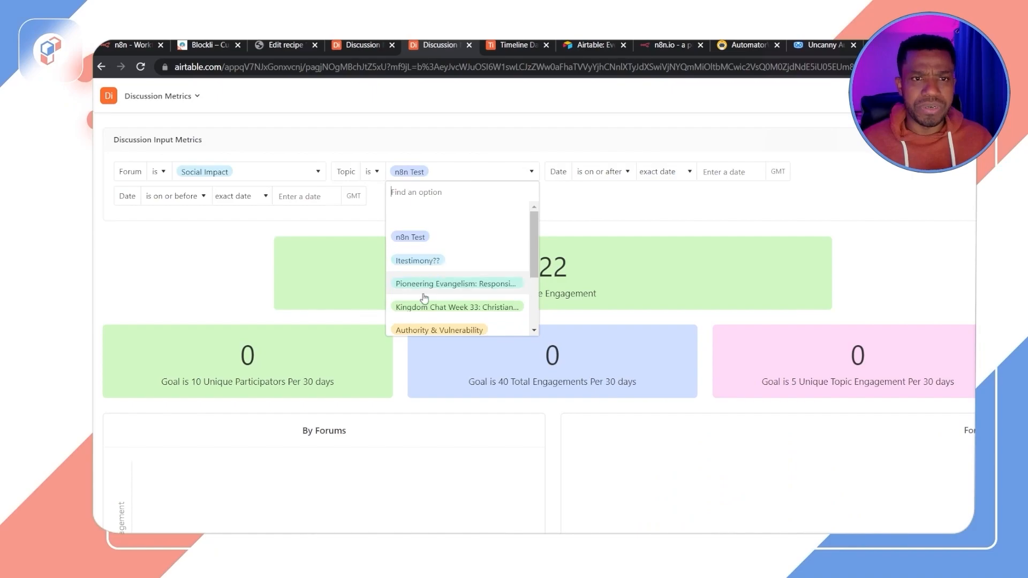
left_click(444, 326)
Step: Clear the Topic filter selection
left_click(459, 177)
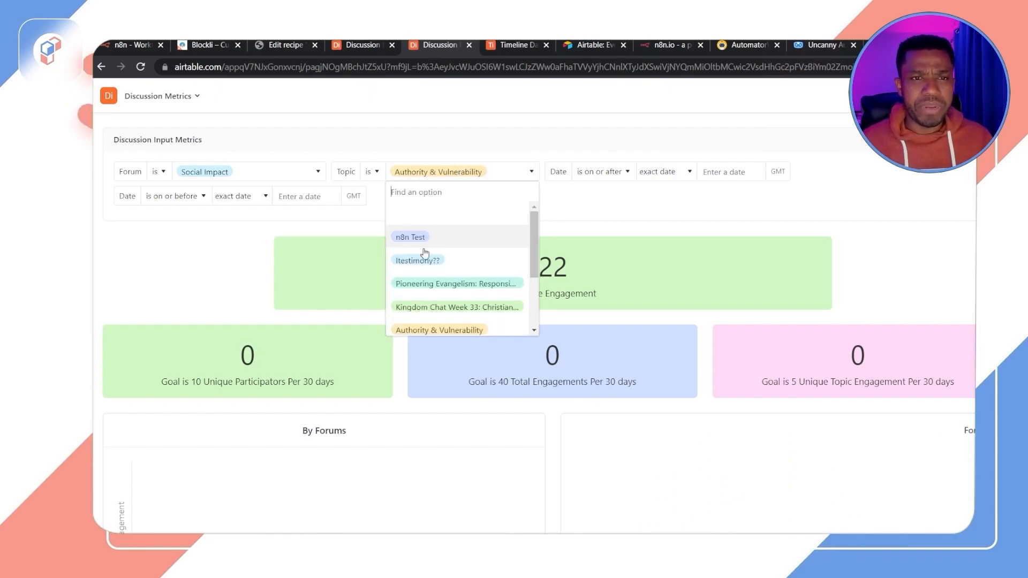
scroll(461, 305, "down", 3)
scroll(449, 316, "up", 3)
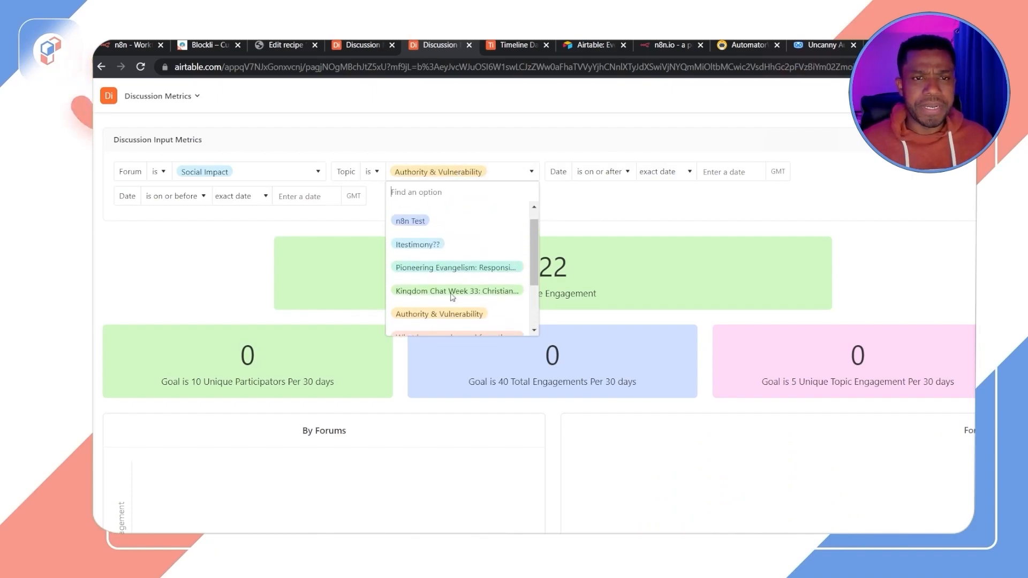
scroll(449, 321, "down", 3)
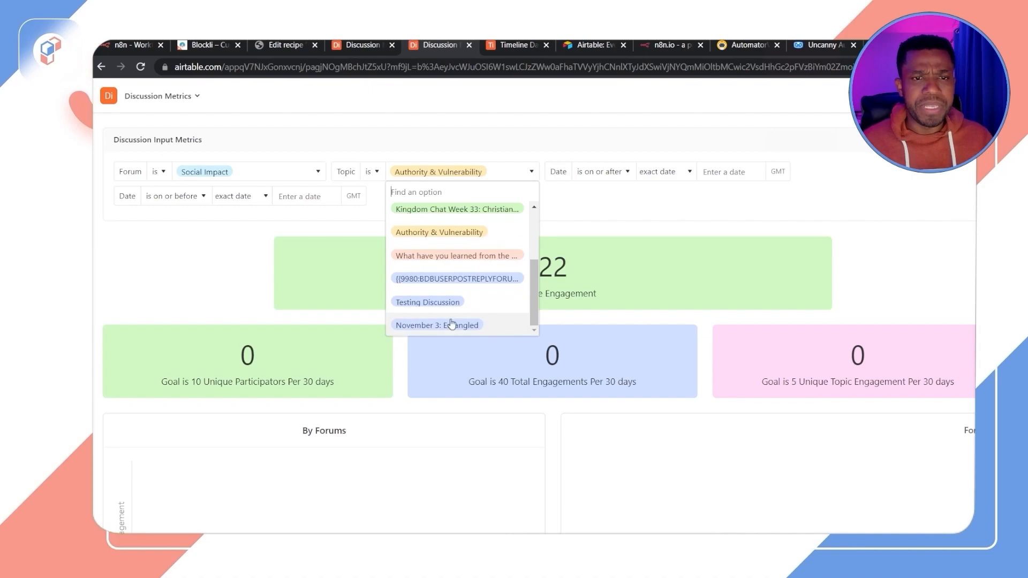
left_click(450, 232)
left_click(452, 172)
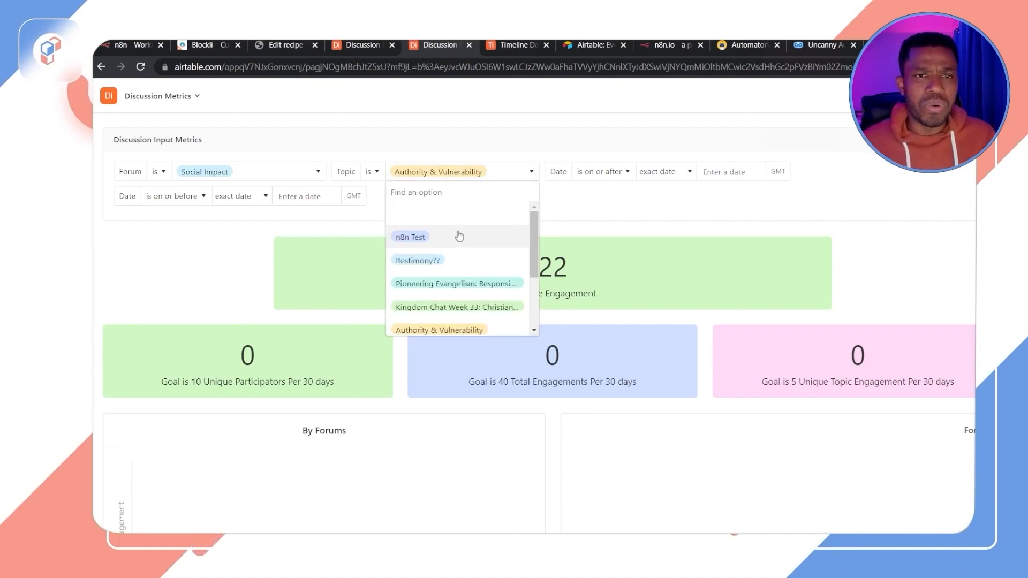
left_click(459, 230)
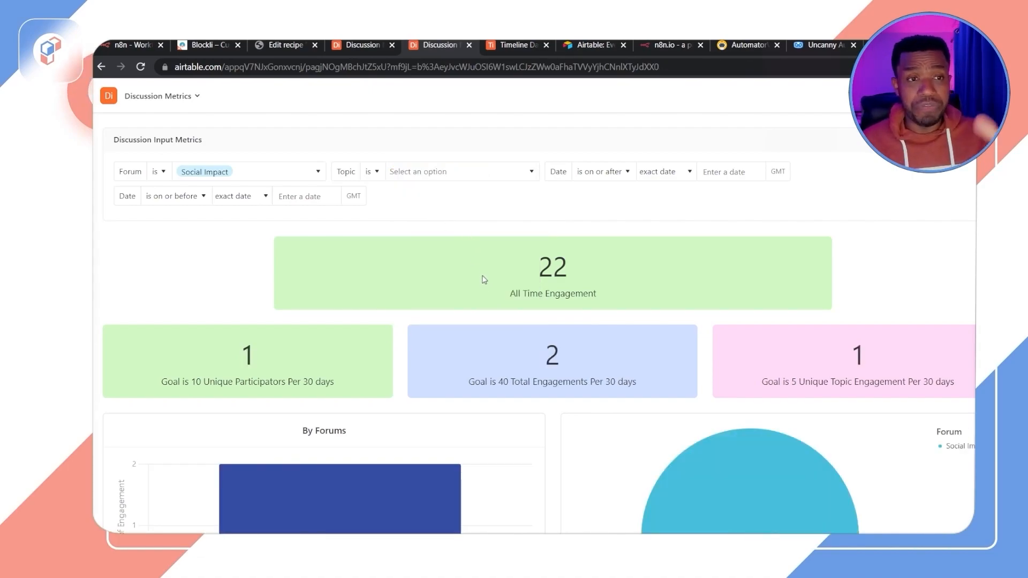
Step: Set the first Date filter to is before one month ago
left_click(613, 178)
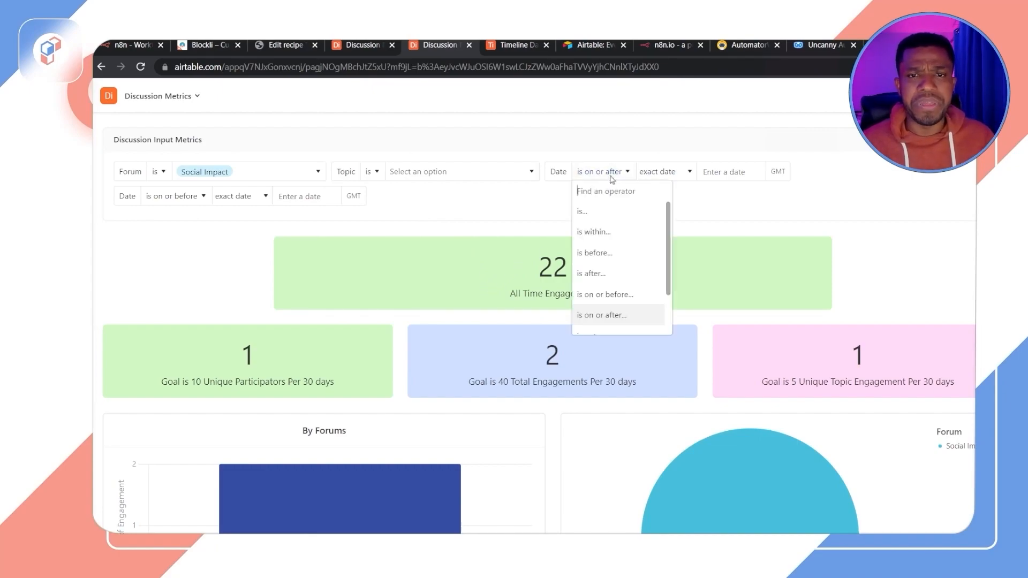
left_click(714, 241)
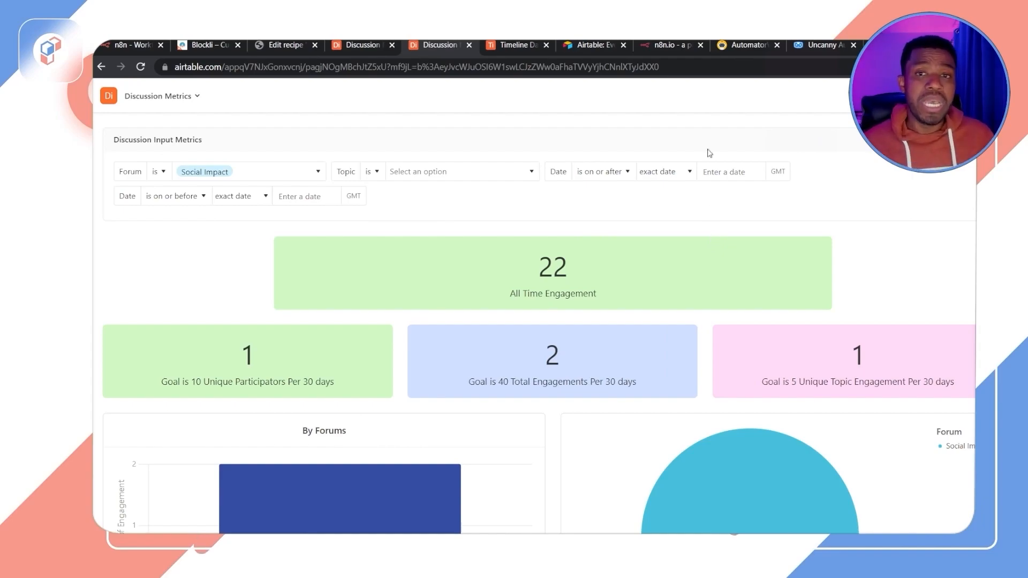
left_click(608, 172)
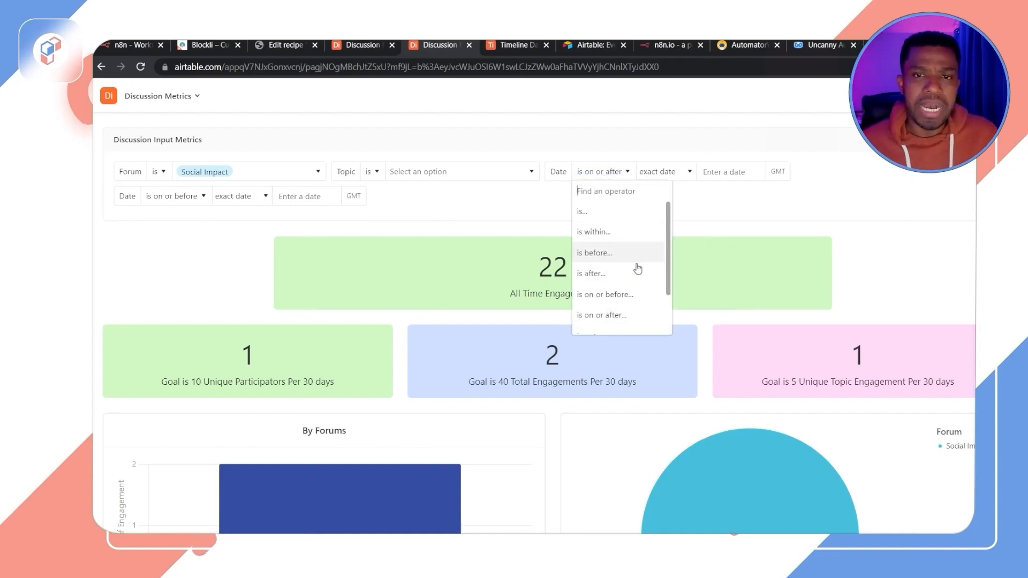
left_click(619, 260)
left_click(659, 173)
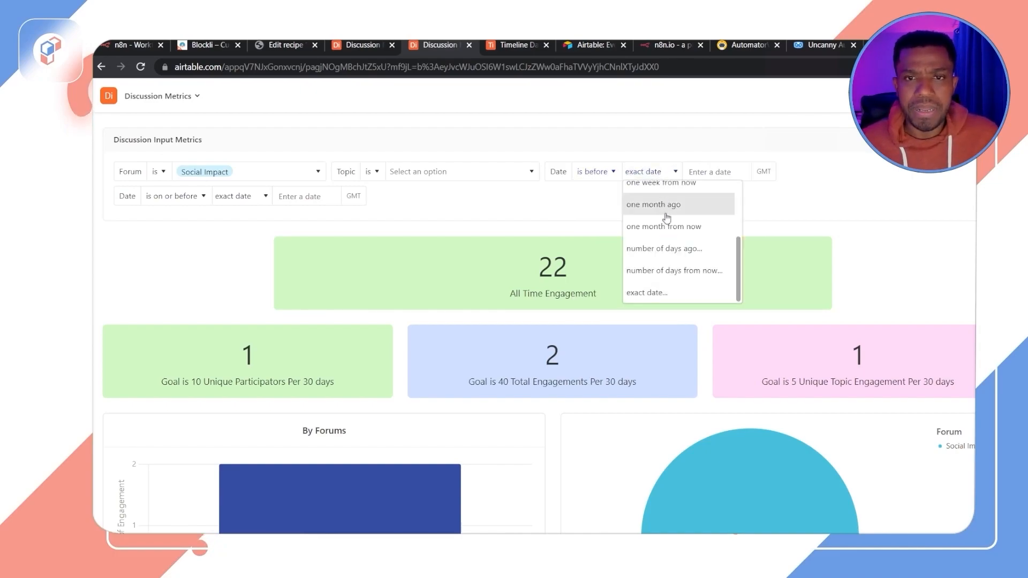
left_click(667, 208)
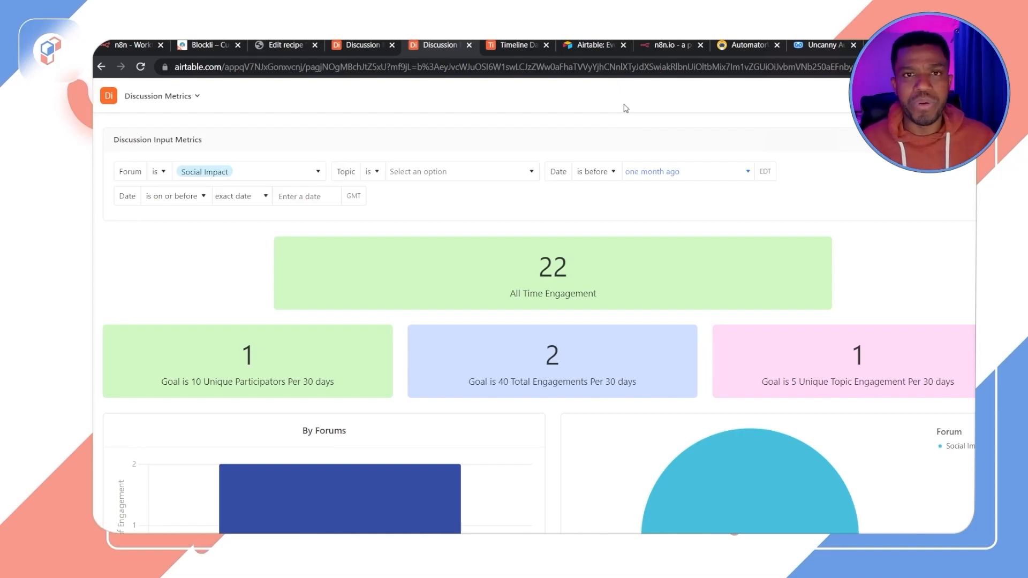
Step: Compare the BuddyBoss integration pages of AutomatorWP and Uncanny Automator in the open browser tabs
left_click(596, 47)
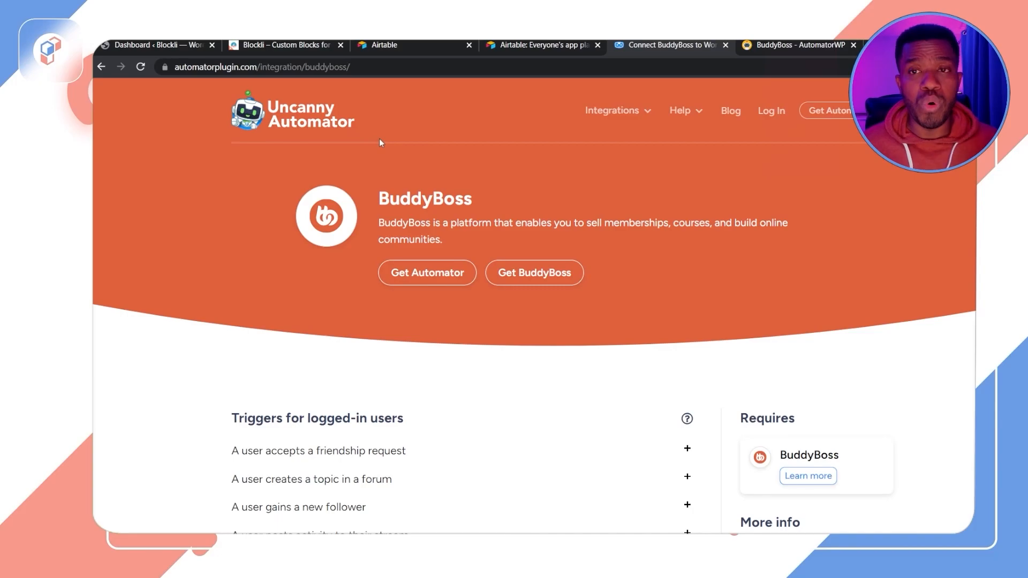
left_click(785, 46)
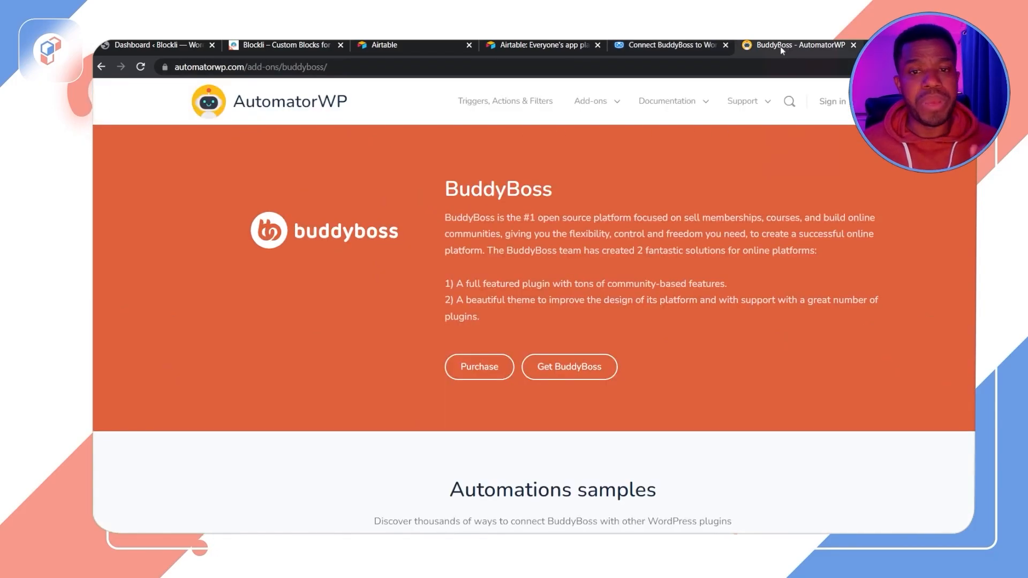
mouse_move(652, 93)
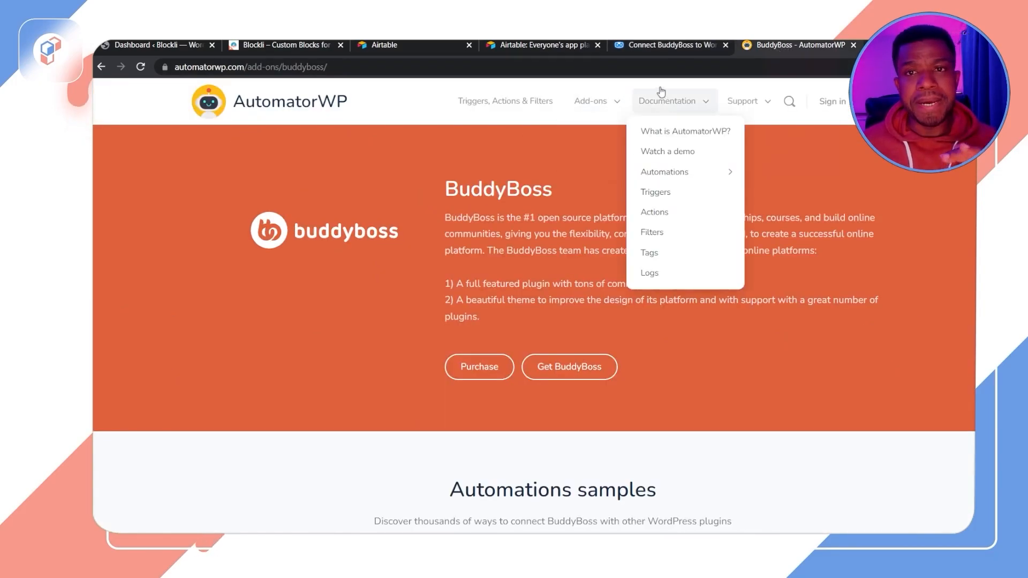
left_click(667, 46)
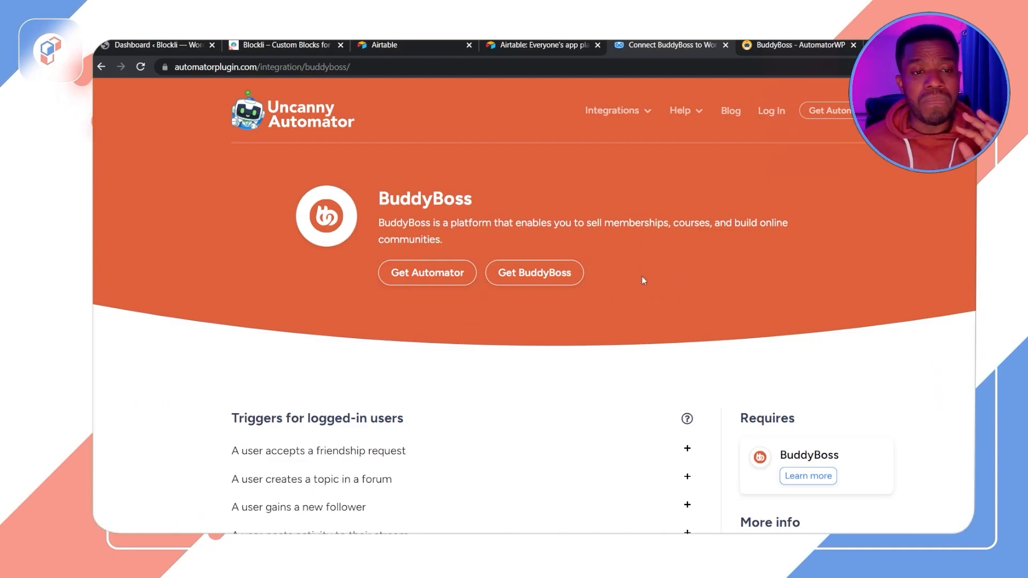
Step: Switch back and forth between the Uncanny Automator and AutomatorWP BuddyBoss integration pages to compare their headers and samples
scroll(643, 280, "down", 3)
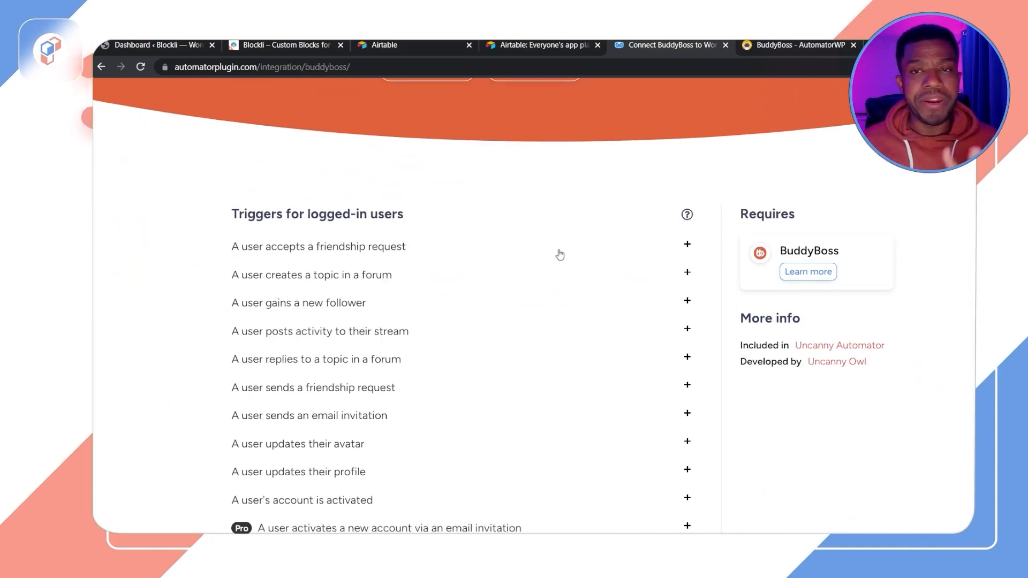
key("ctrl+Tab")
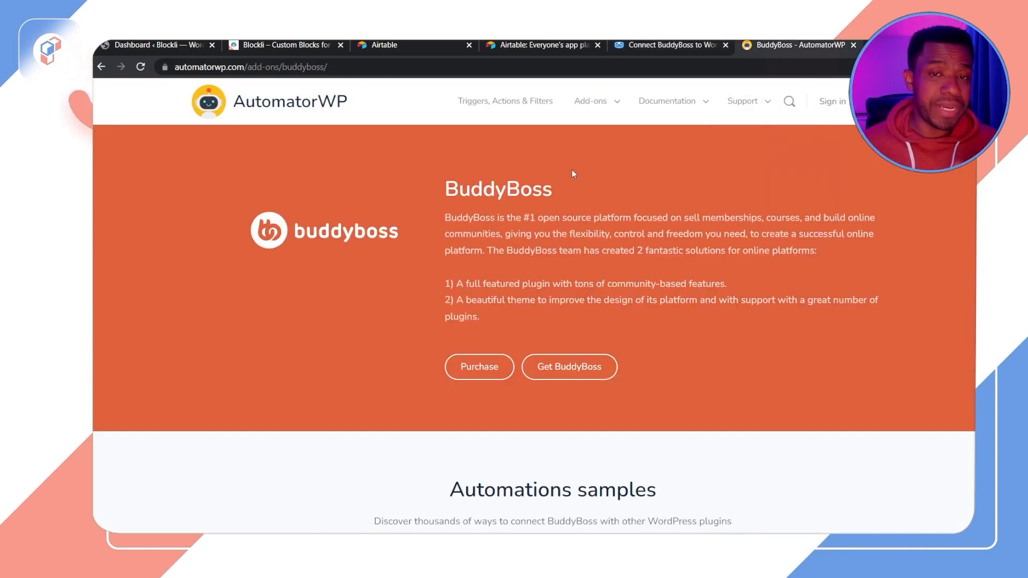
left_click(651, 47)
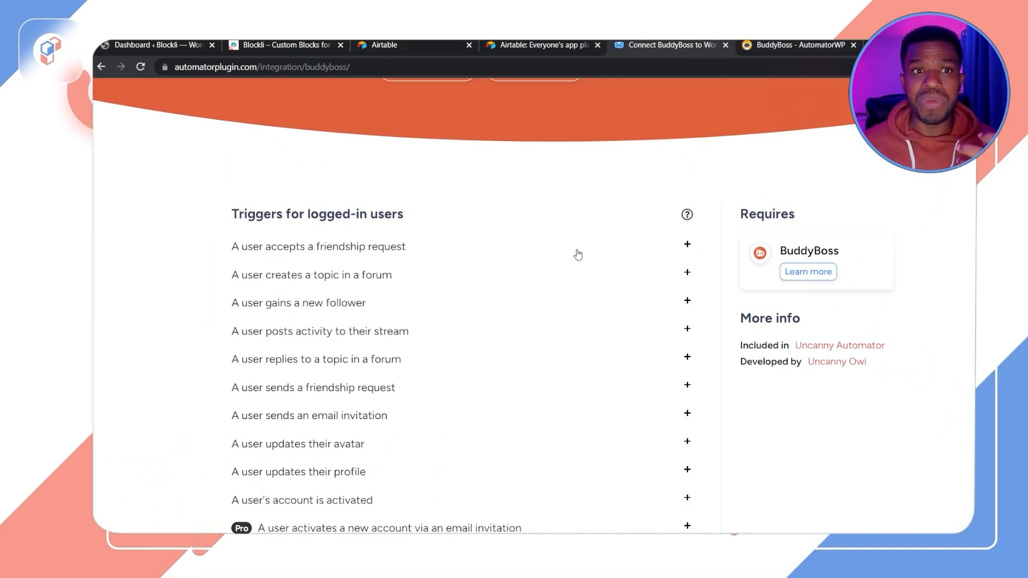
scroll(567, 252, "up", 4)
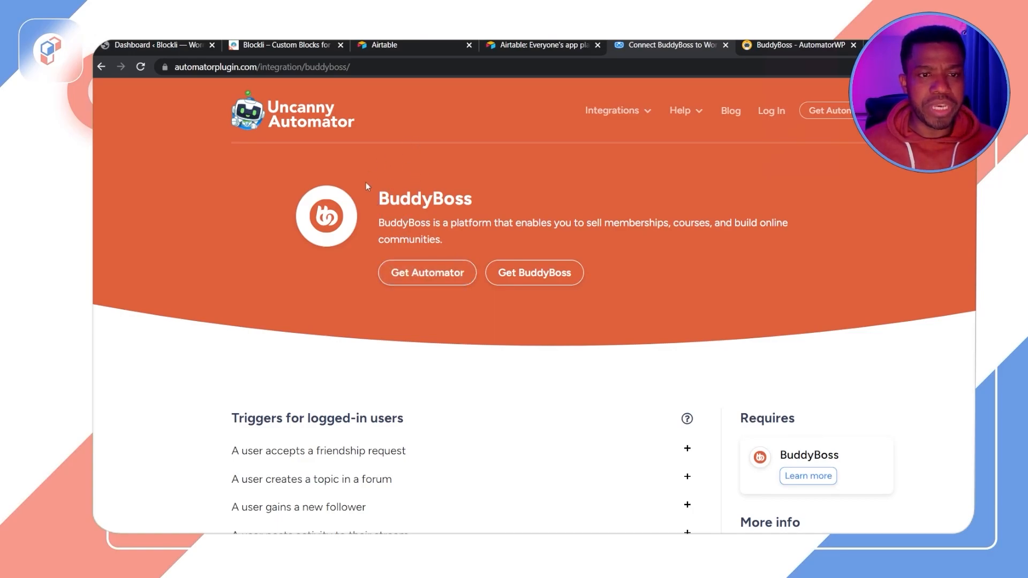
scroll(507, 332, "down", 1)
left_click(801, 45)
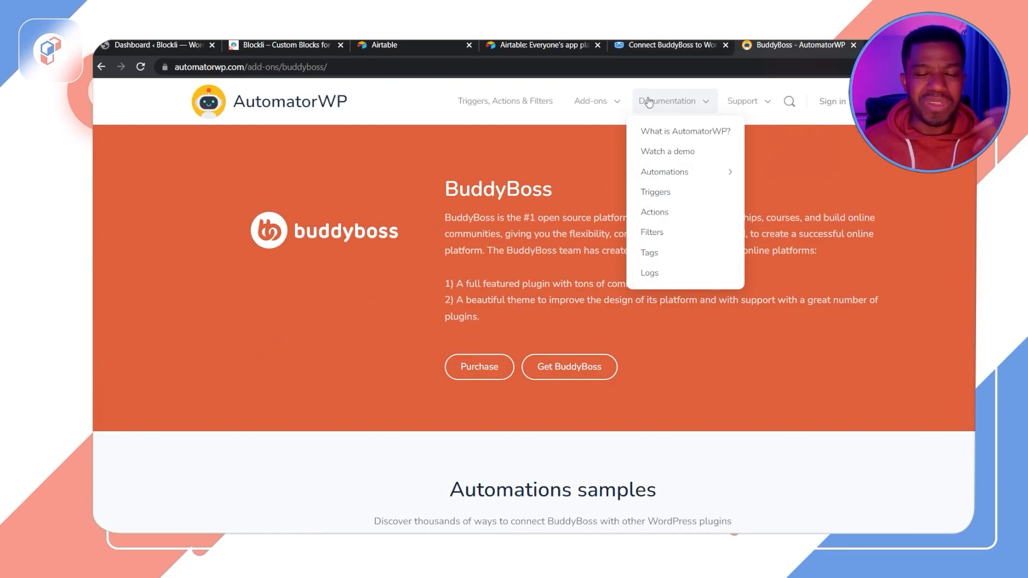
left_click(652, 52)
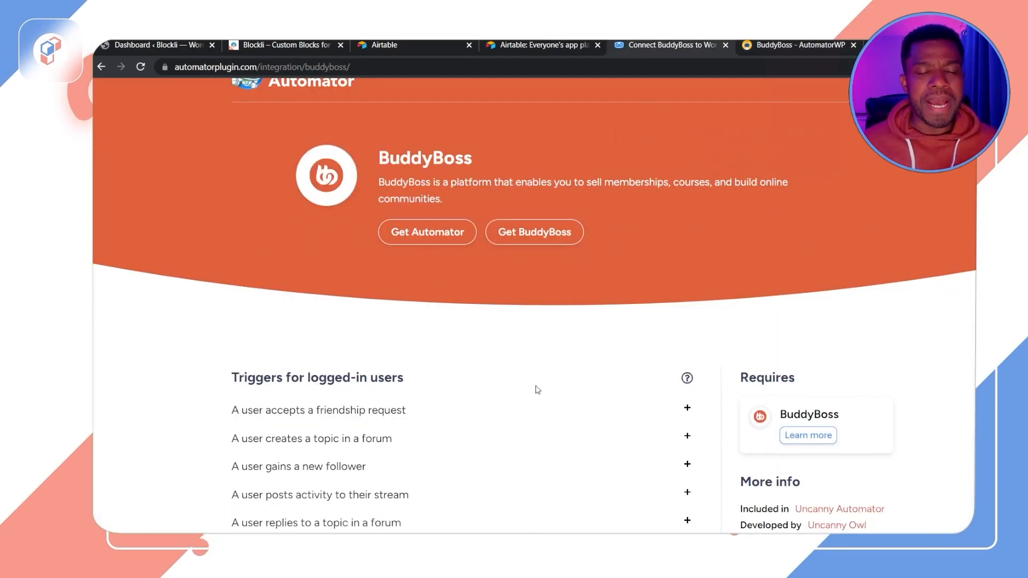
scroll(700, 312, "down", 8)
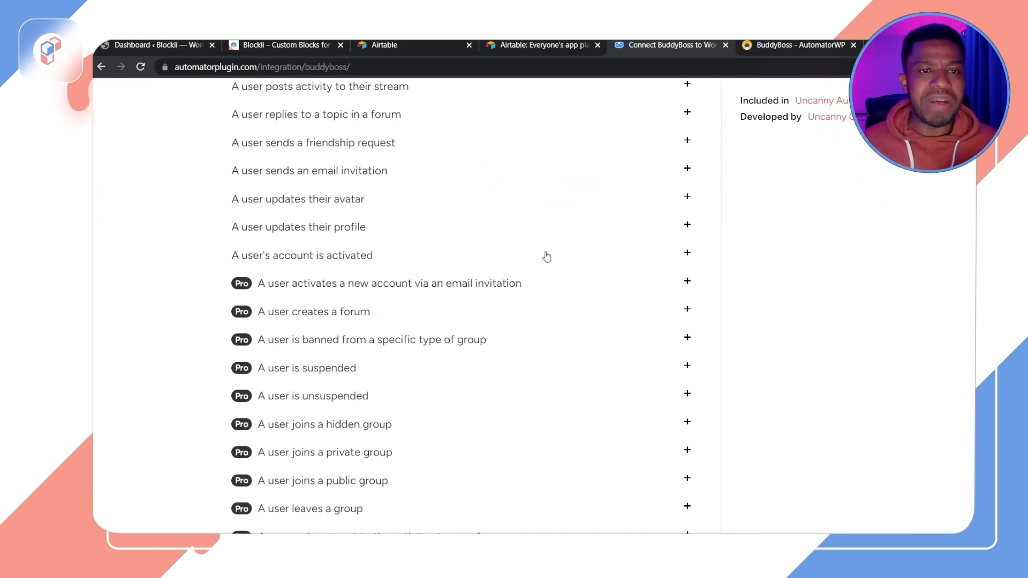
left_click(783, 47)
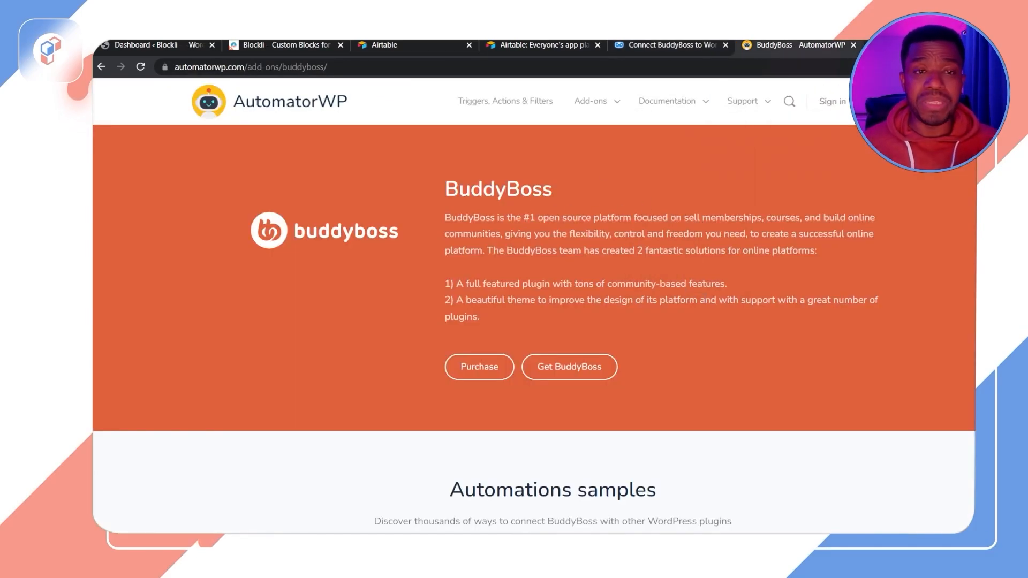
scroll(684, 386, "down", 5)
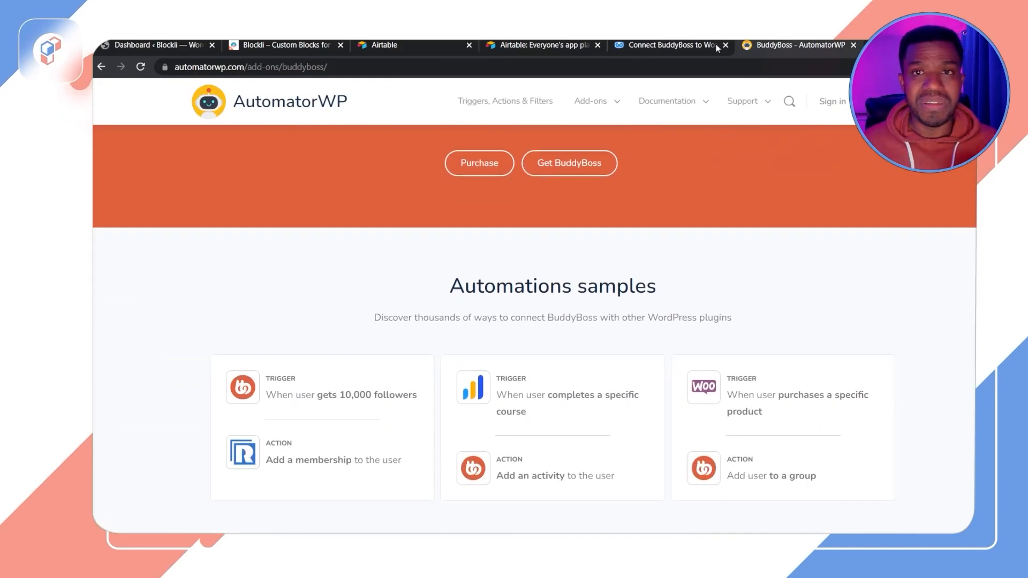
left_click(664, 45)
scroll(538, 322, "up", 8)
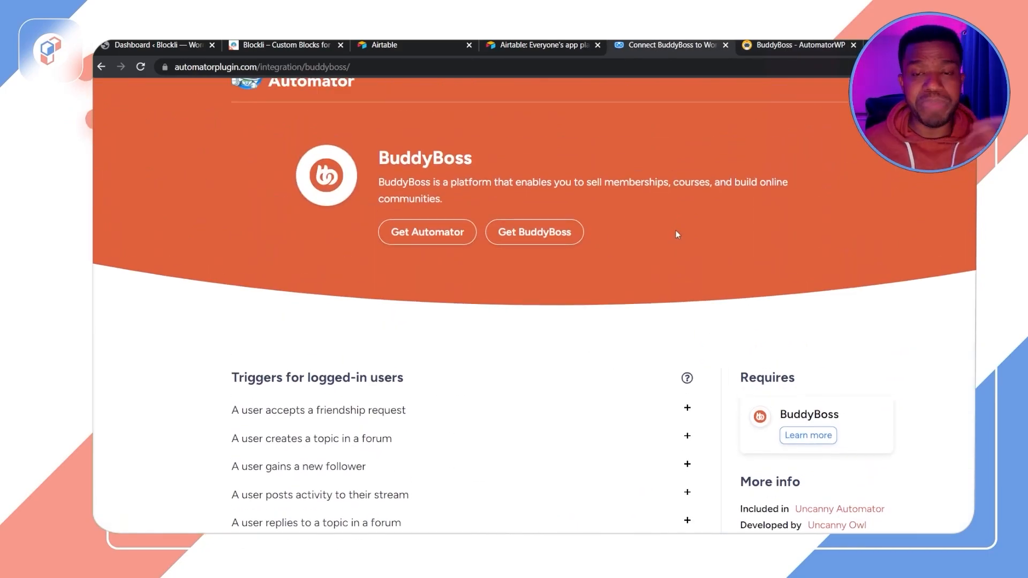
left_click(784, 45)
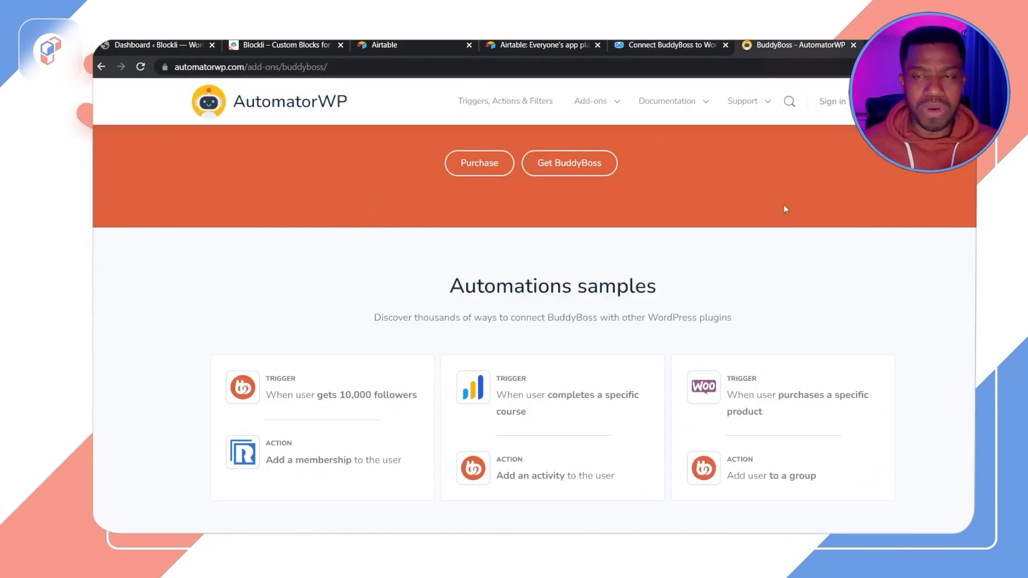
scroll(920, 260, "up", 4)
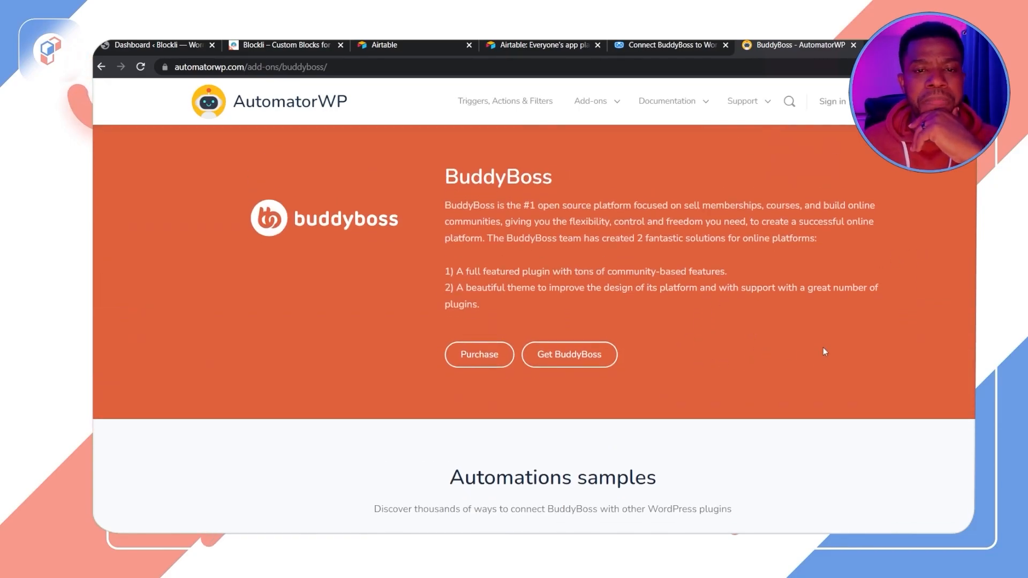
Step: Scroll through the AutomatorWP BuddyBoss list of free and pro triggers, actions and filters
scroll(824, 347, "down", 4)
scroll(766, 298, "down", 9)
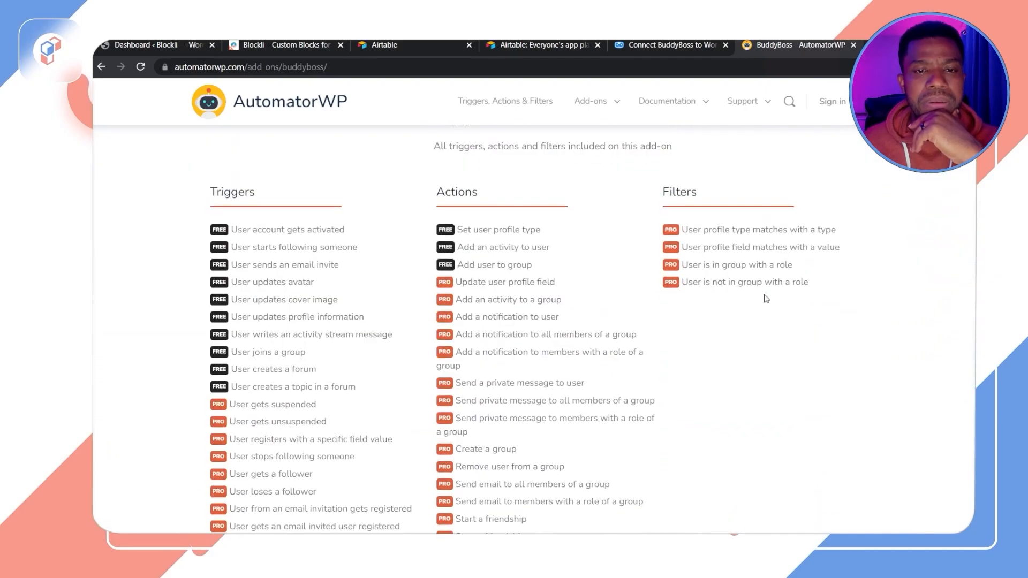
scroll(533, 294, "up", 2)
scroll(533, 293, "up", 1)
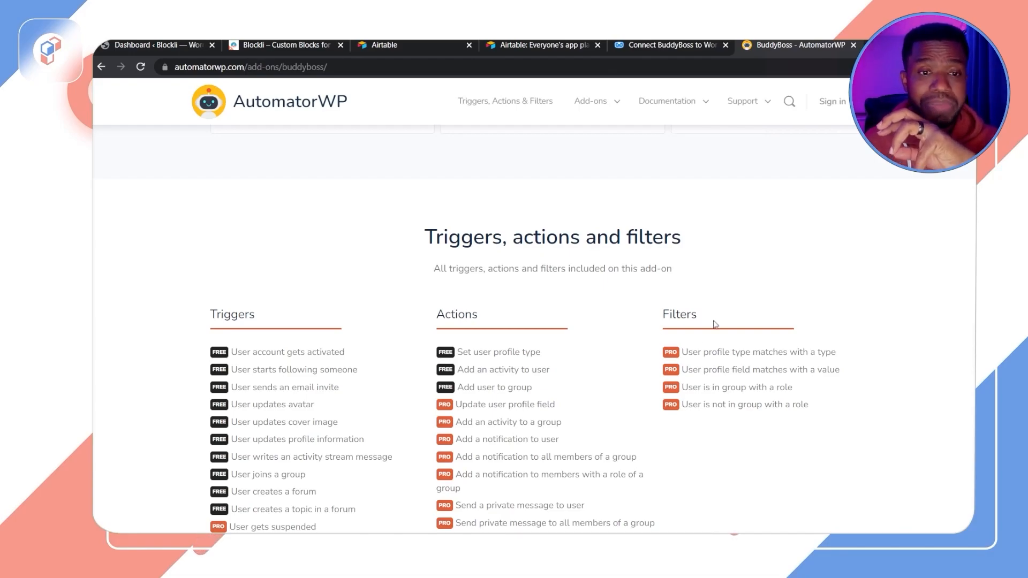
scroll(710, 321, "down", 2)
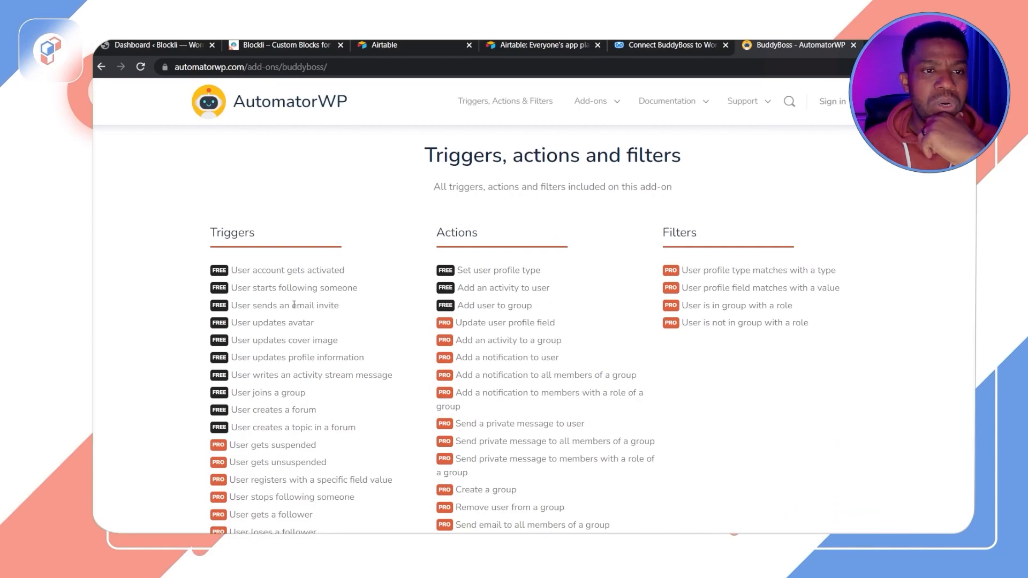
scroll(294, 306, "down", 3)
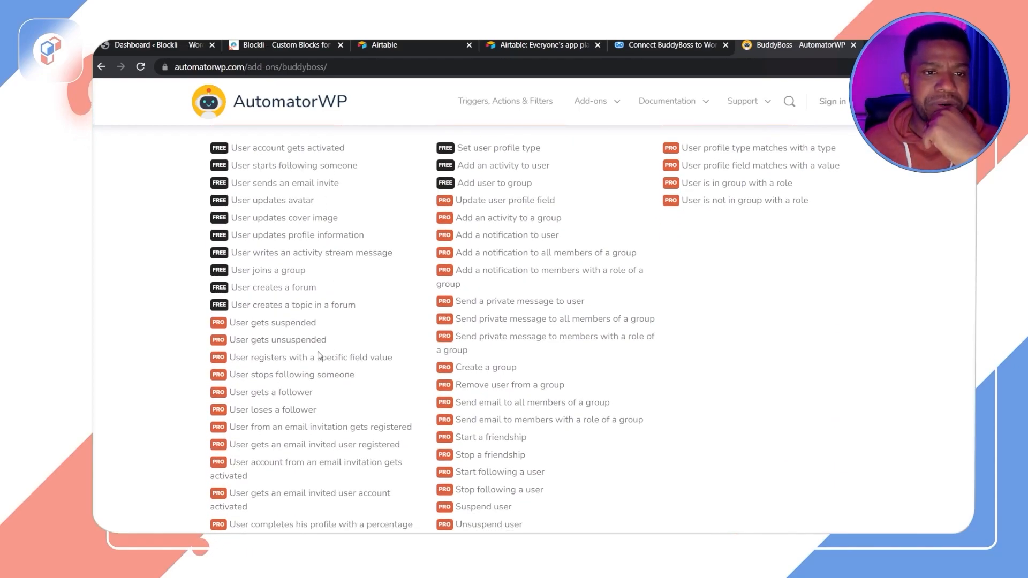
scroll(333, 352, "down", 3)
scroll(322, 320, "down", 12)
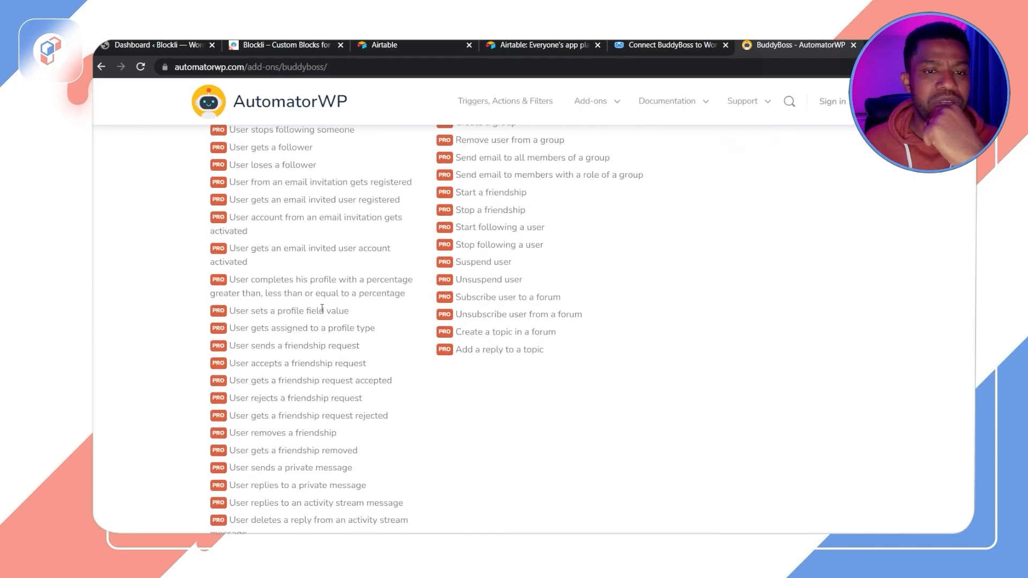
scroll(316, 303, "down", 2)
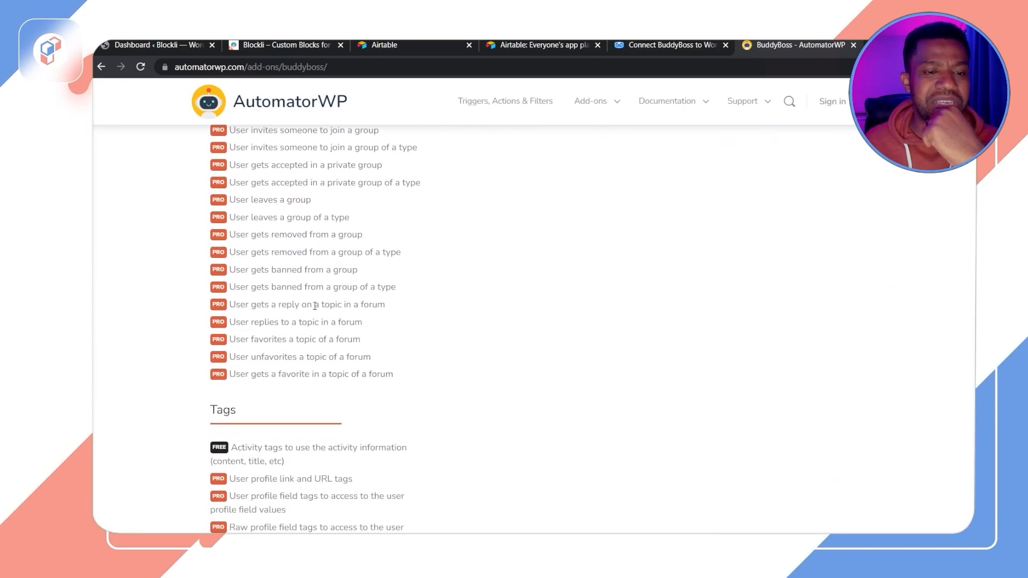
scroll(321, 341, "up", 3)
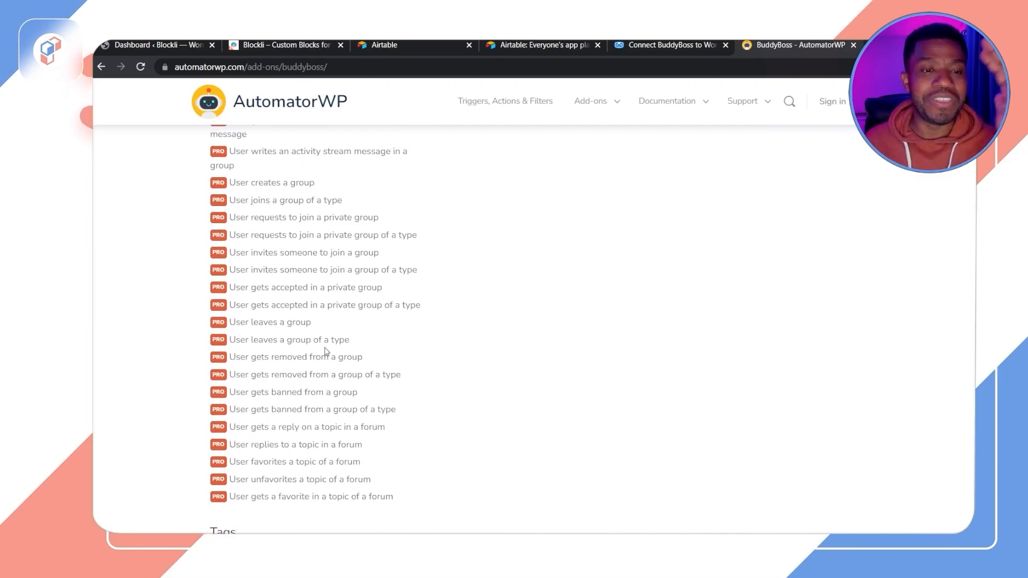
scroll(328, 346, "up", 1)
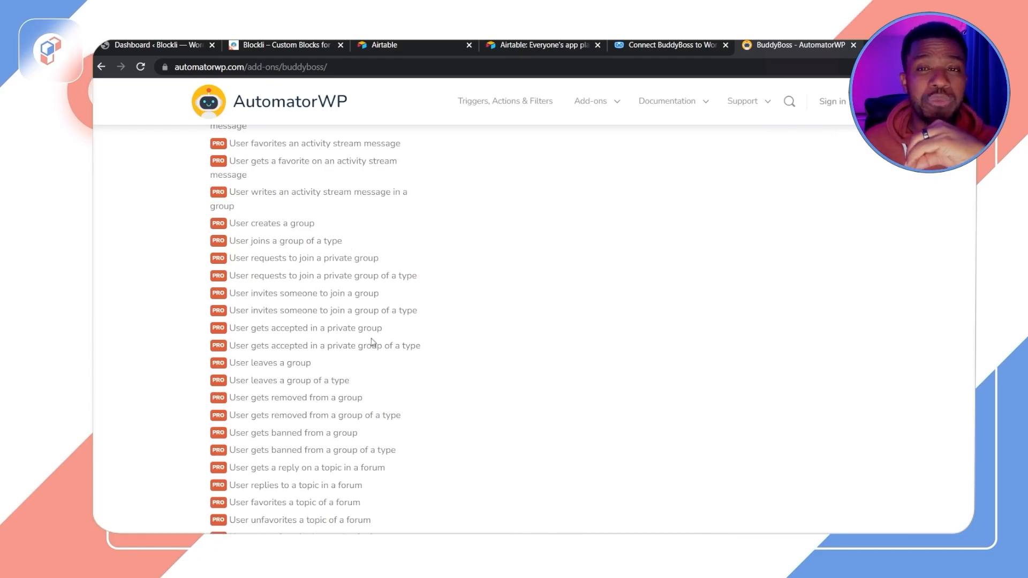
Step: Scroll through the Uncanny Automator BuddyBoss triggers and actions lists
left_click(662, 49)
scroll(486, 349, "down", 4)
scroll(375, 225, "down", 1)
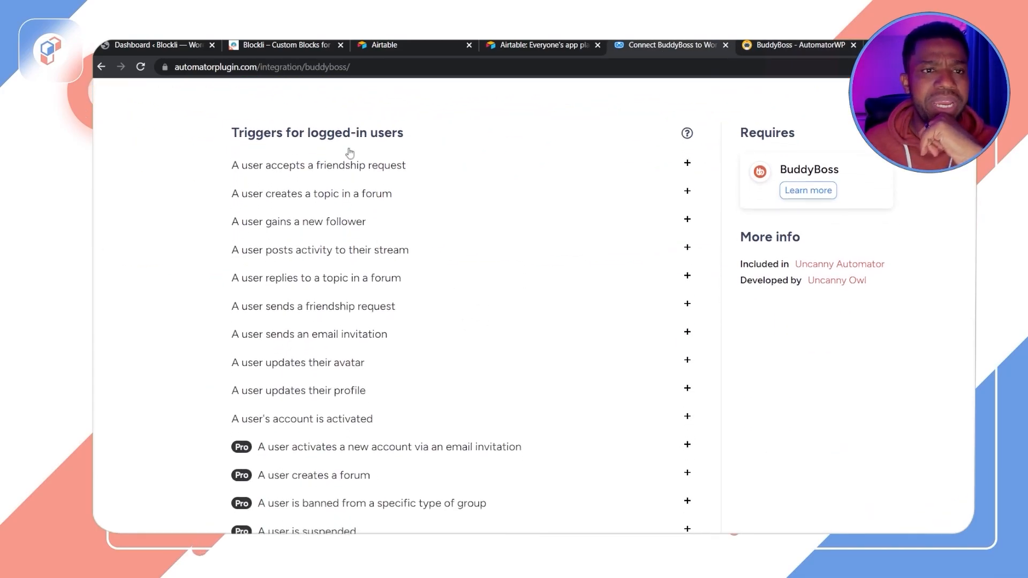
scroll(410, 240, "down", 3)
scroll(410, 240, "down", 12)
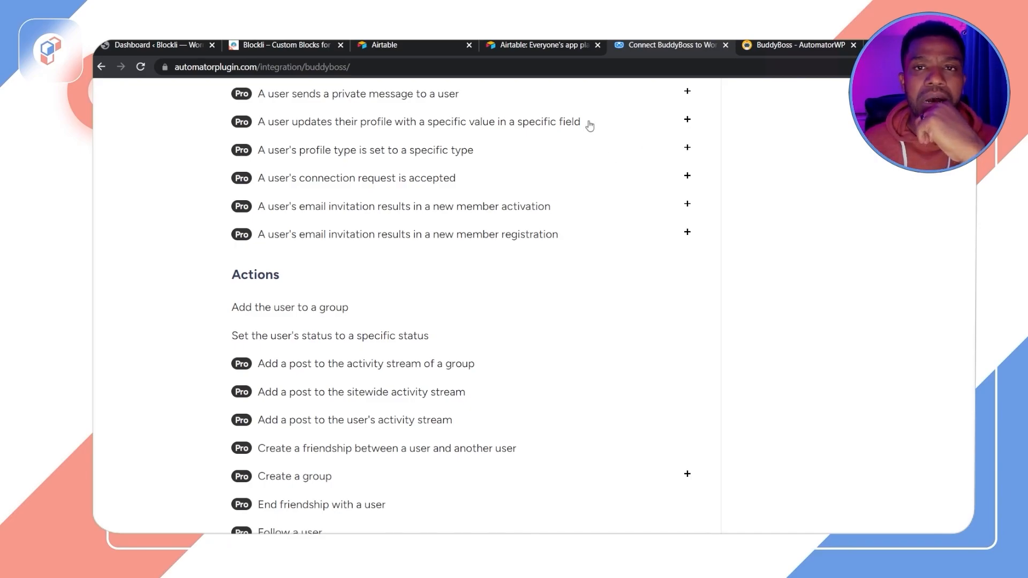
Step: Glance at the Airtable landing page tab and the two plugin integration pages once more
left_click(543, 47)
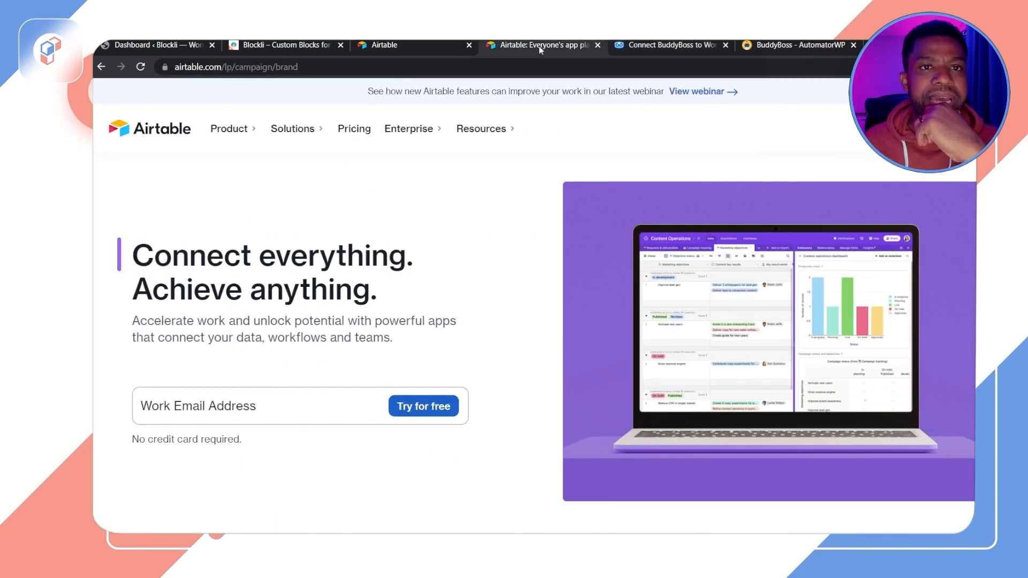
scroll(630, 250, "down", 3)
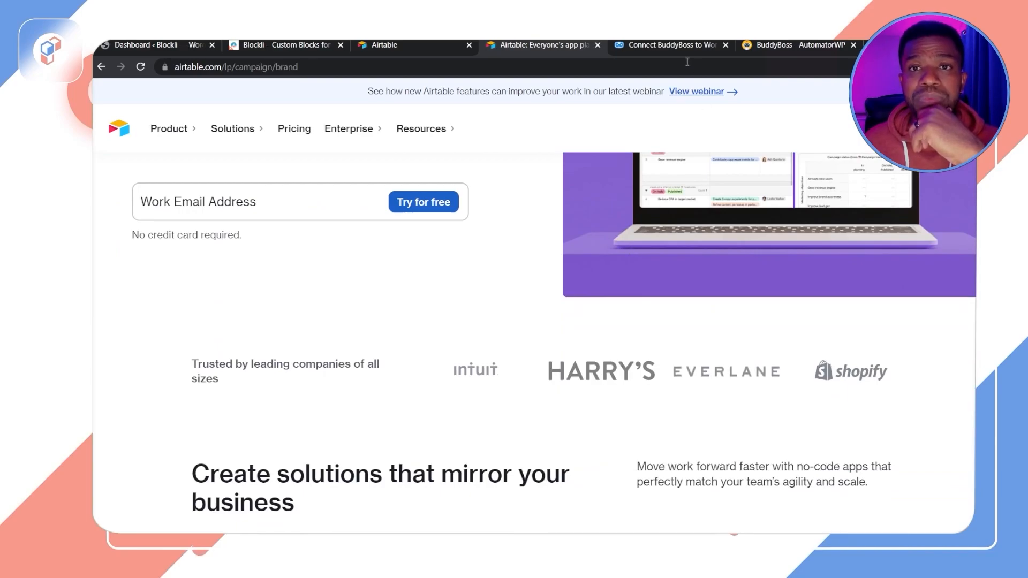
left_click(674, 48)
scroll(601, 262, "up", 10)
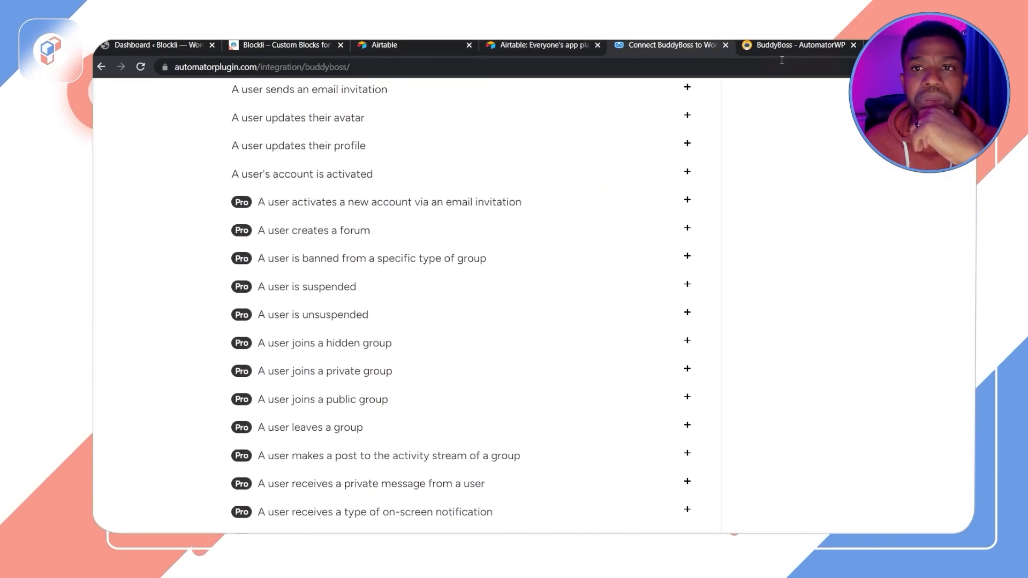
left_click(799, 44)
scroll(726, 230, "up", 15)
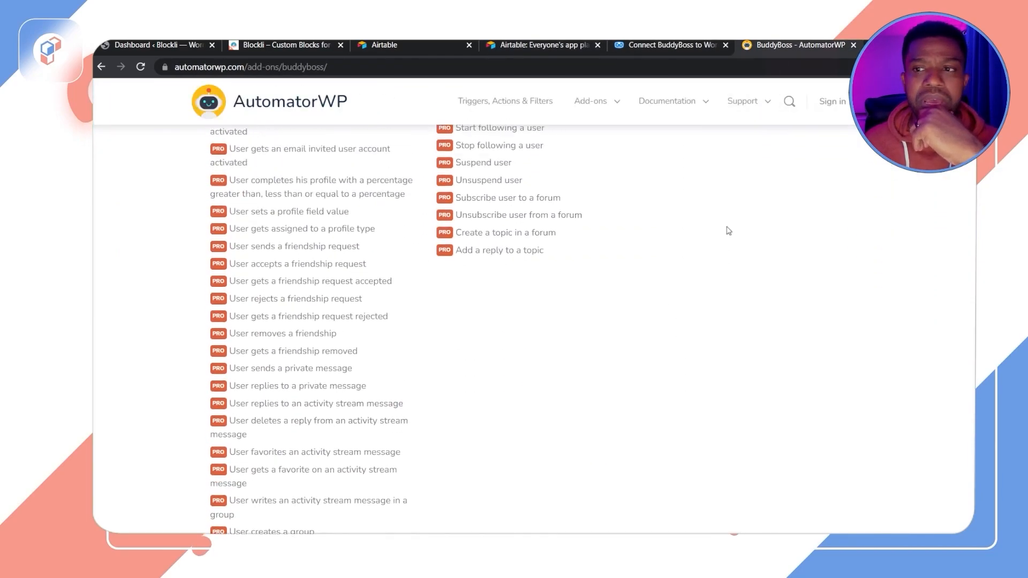
scroll(733, 225, "up", 10)
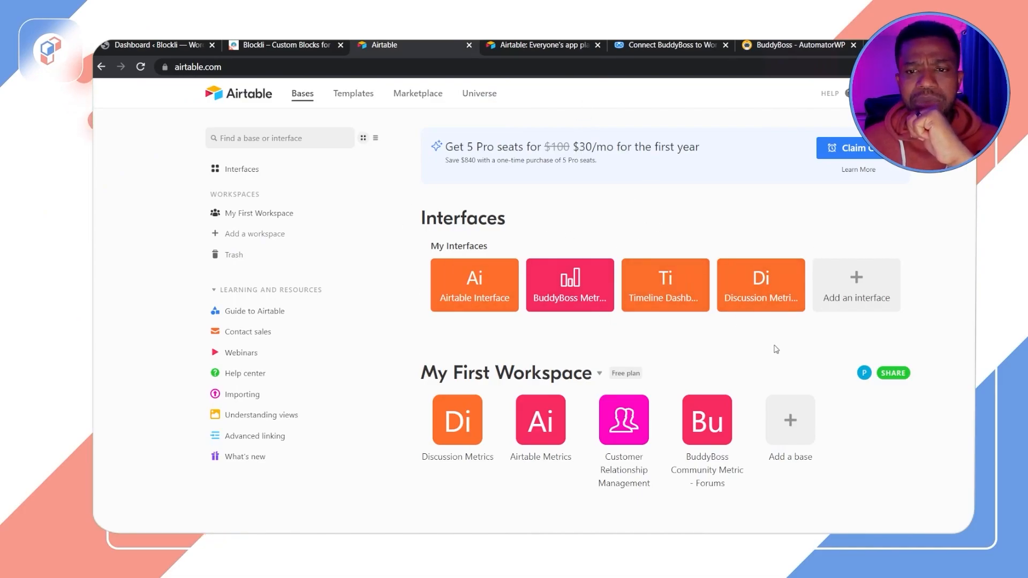
Step: Add a new base to My First Workspace and name it BuddyBoss Discussion Metric Data
scroll(777, 352, "down", 2)
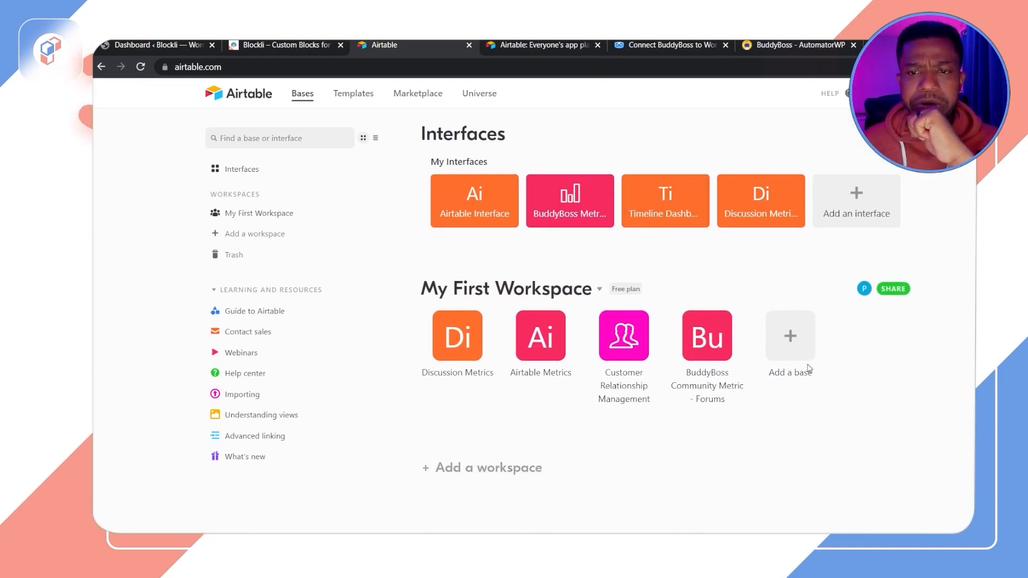
left_click(792, 341)
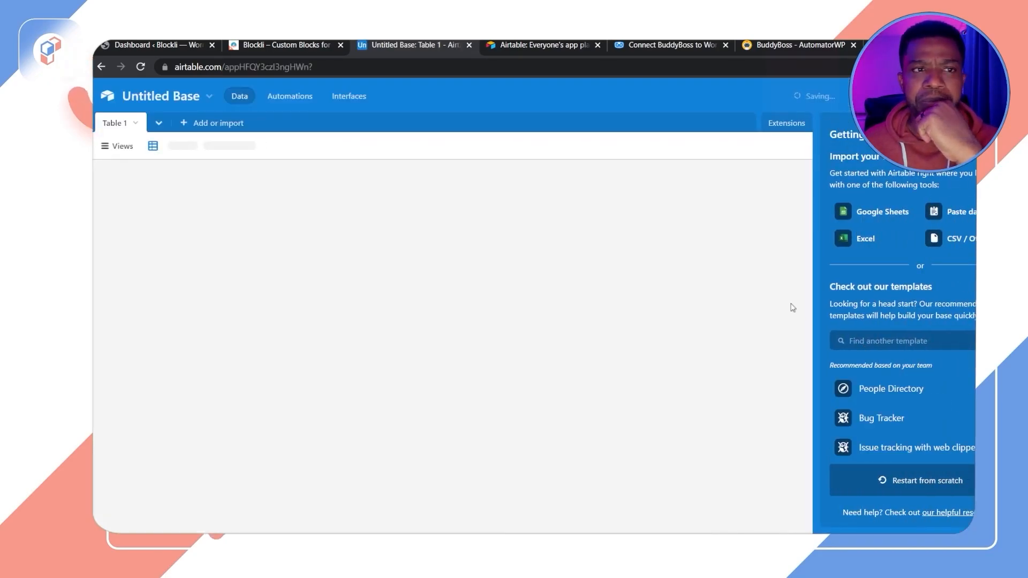
left_click(209, 98)
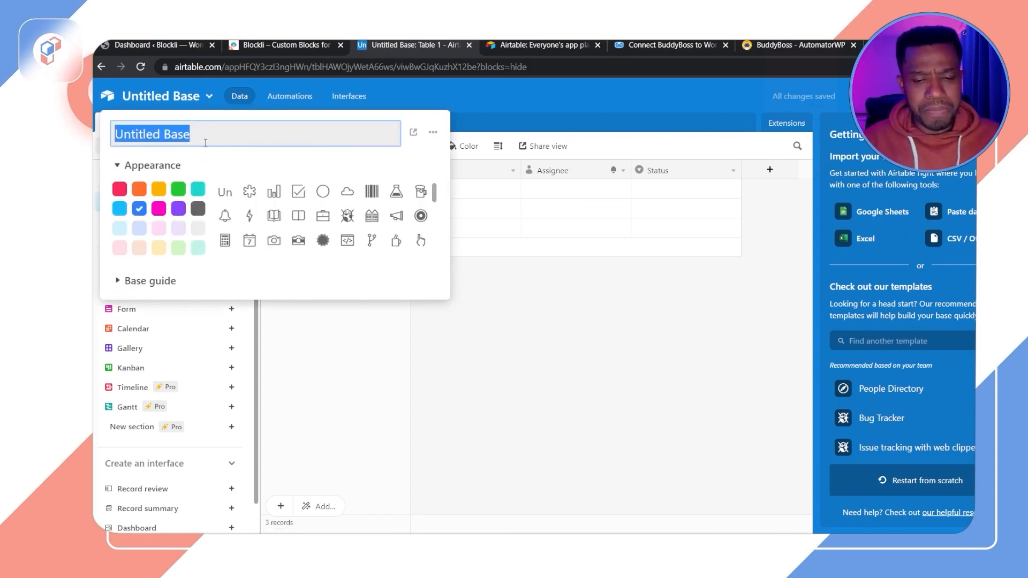
type("BuddyBoss Dis")
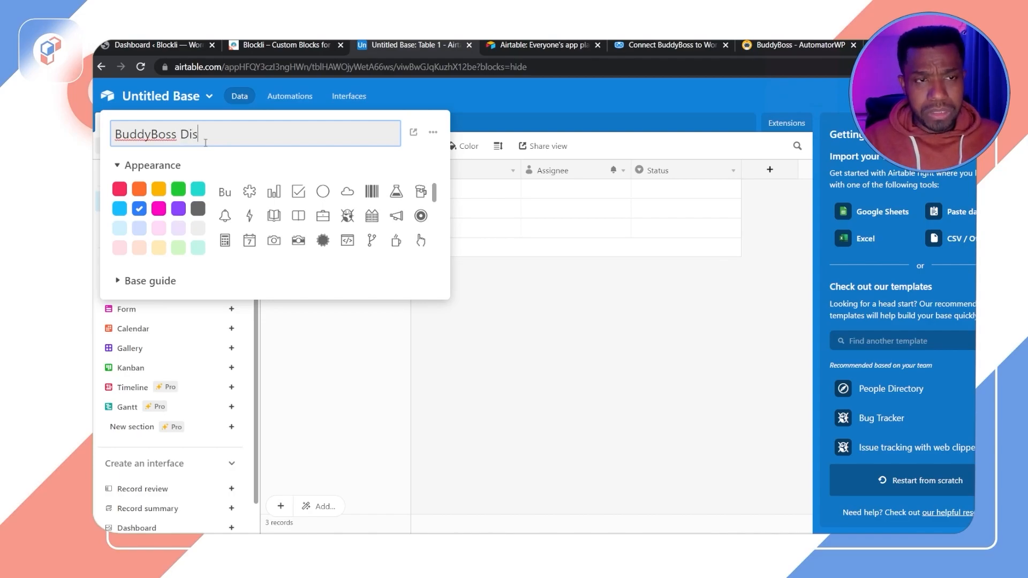
type("cussion Metric Data")
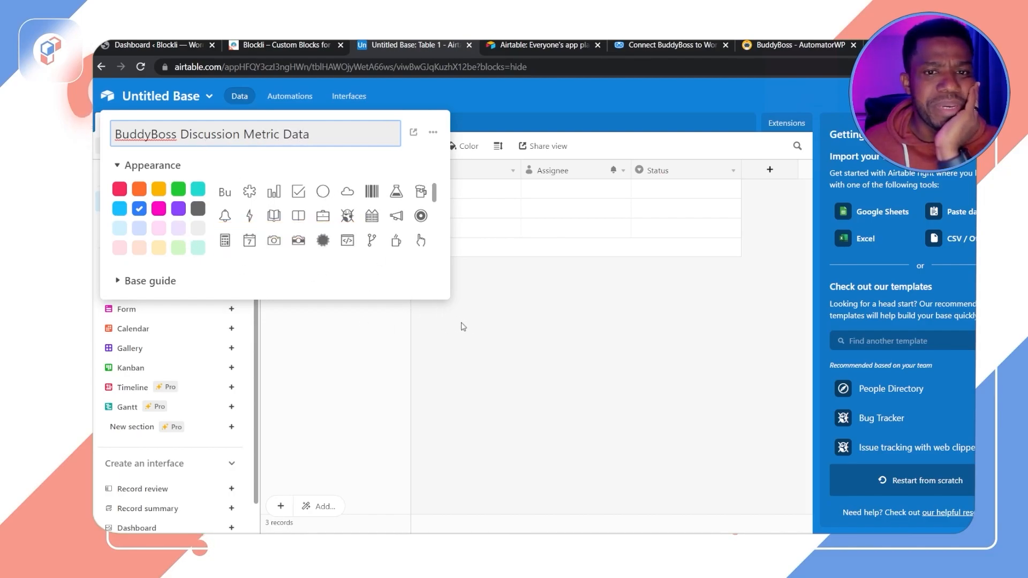
left_click(496, 361)
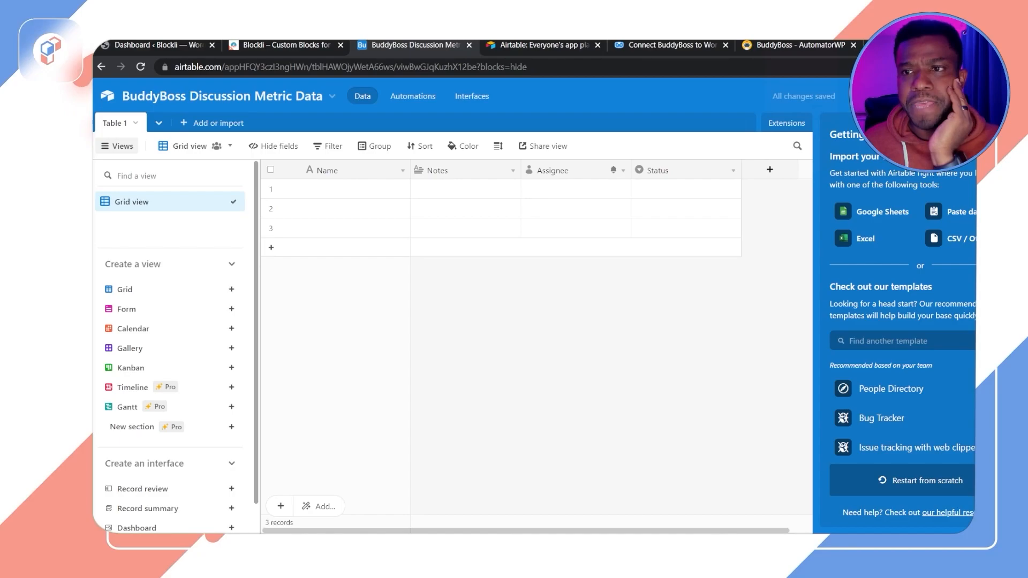
left_click(1006, 134)
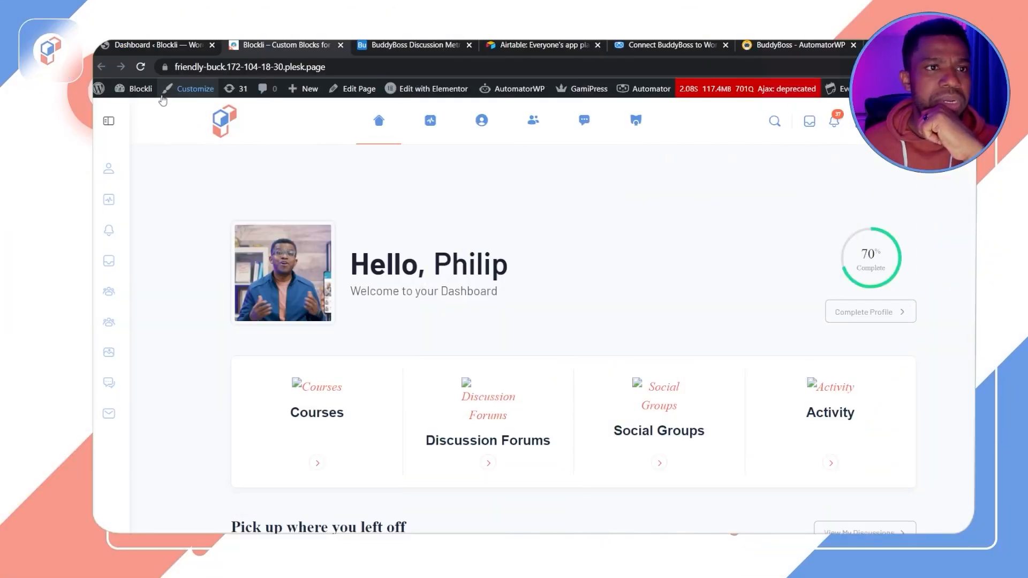
mouse_move(141, 103)
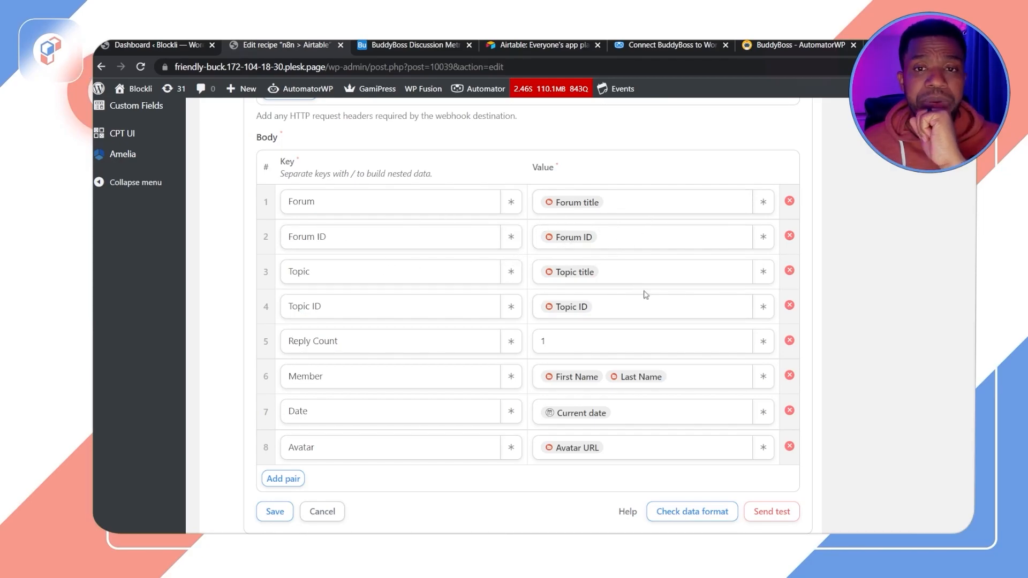
Step: Review the n8n > Airtable recipe's BuddyBoss reply trigger and the webhook body key-value pairs
scroll(638, 289, "up", 20)
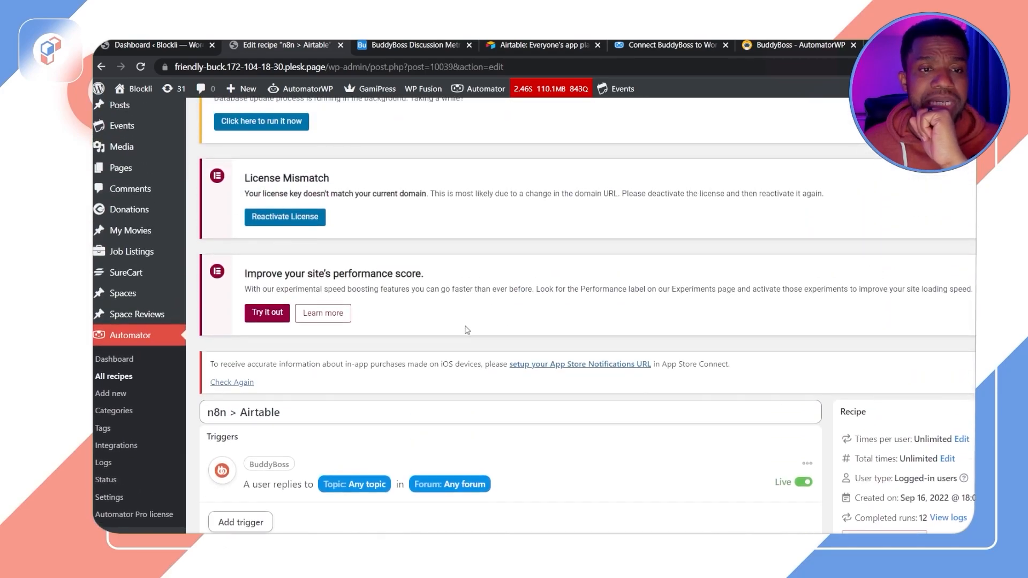
scroll(464, 329, "down", 3)
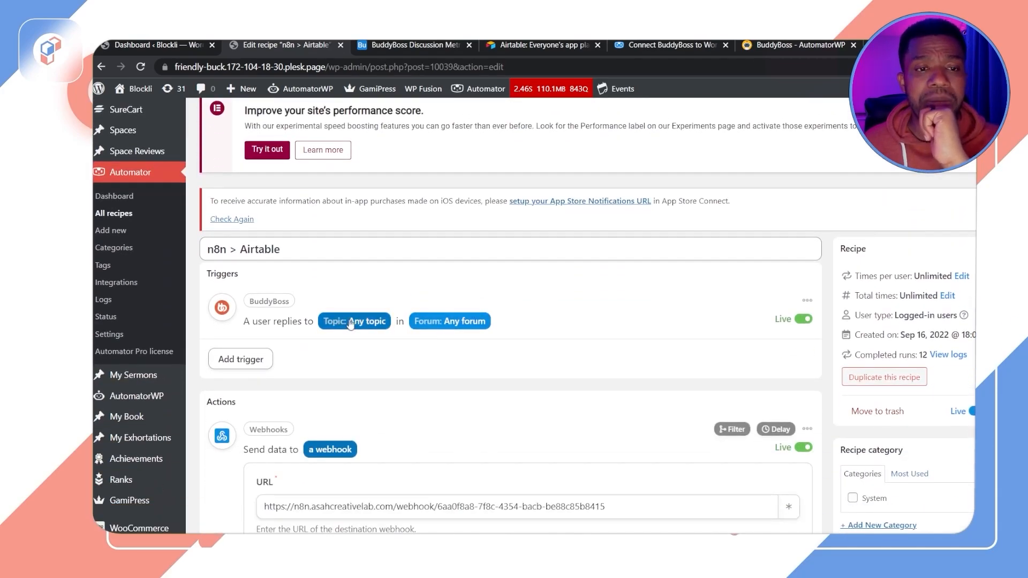
scroll(375, 321, "down", 1)
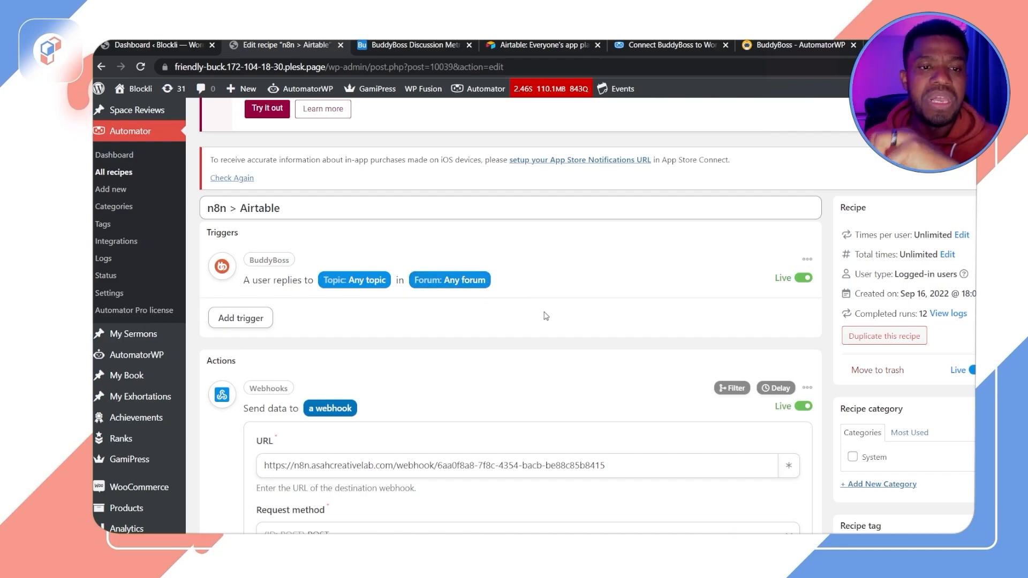
scroll(551, 316, "down", 10)
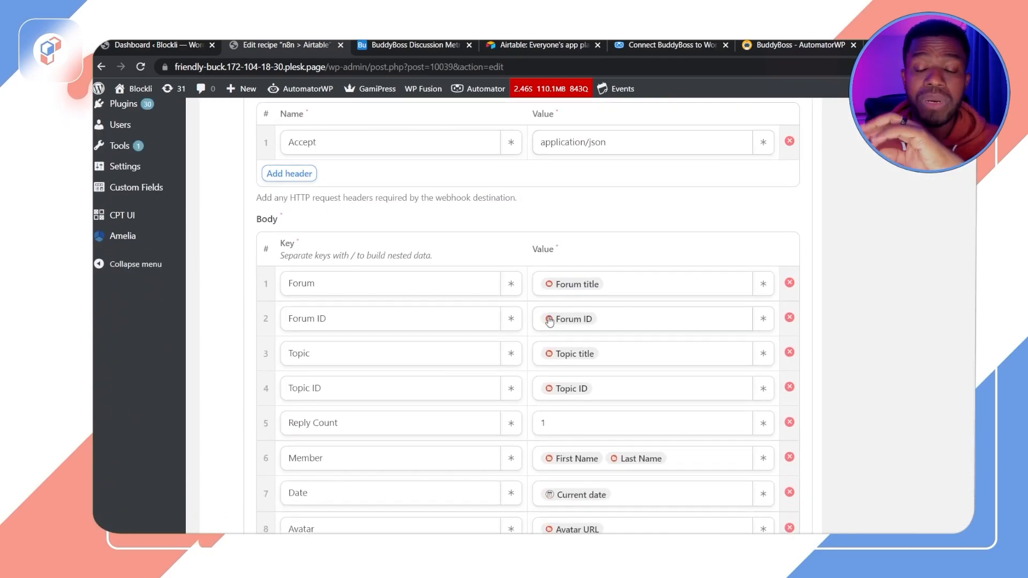
scroll(550, 320, "down", 2)
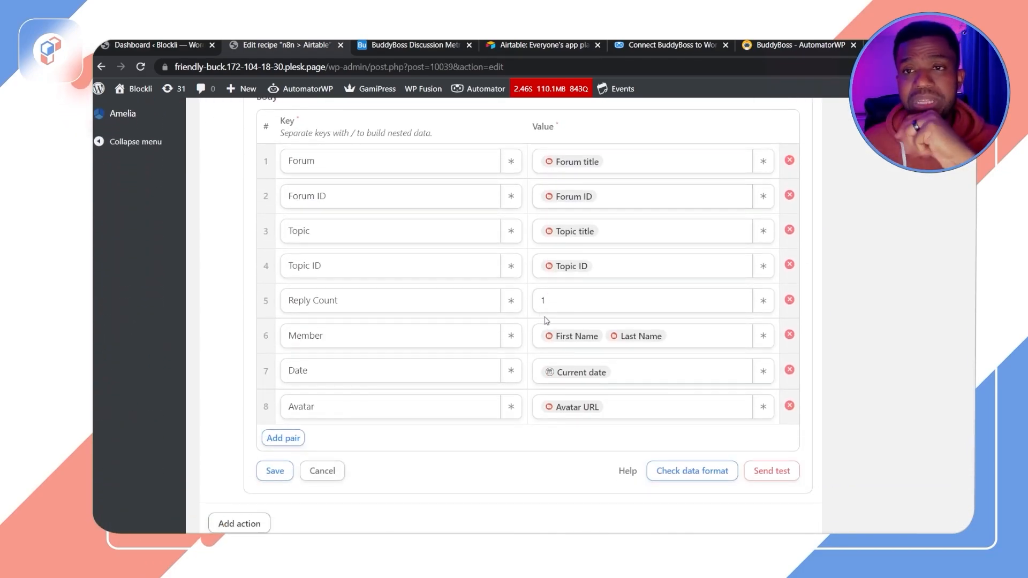
scroll(547, 319, "up", 1)
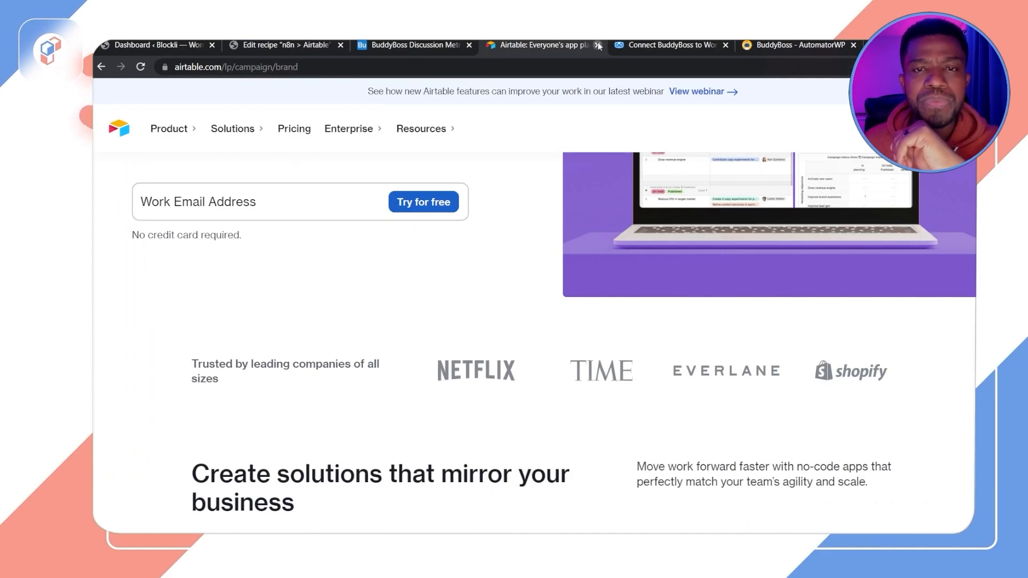
Step: Close the Airtable landing tab and rename the base's primary Name field to Forum ID
left_click(597, 45)
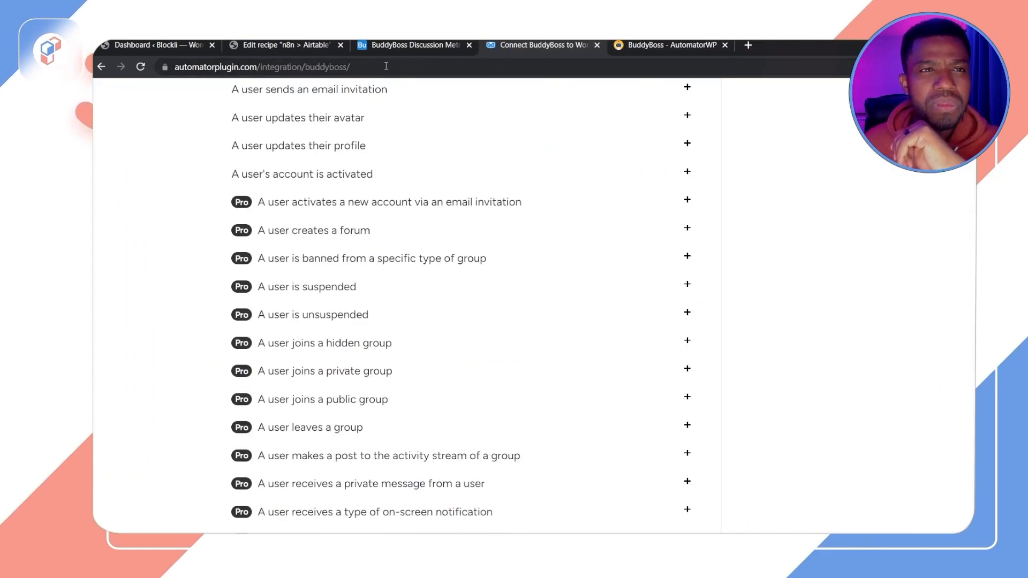
left_click(656, 45)
left_click(466, 48)
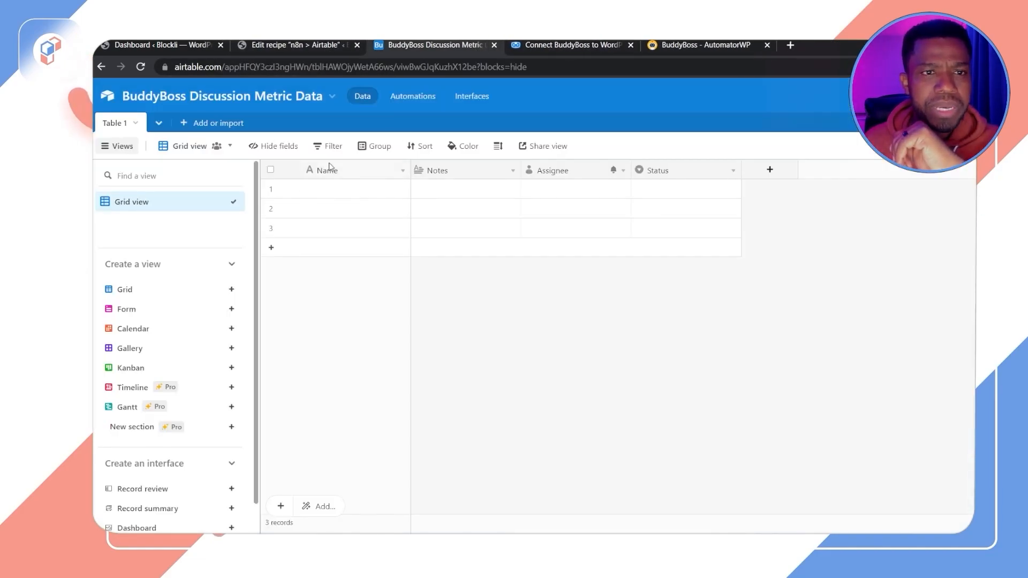
left_click(404, 172)
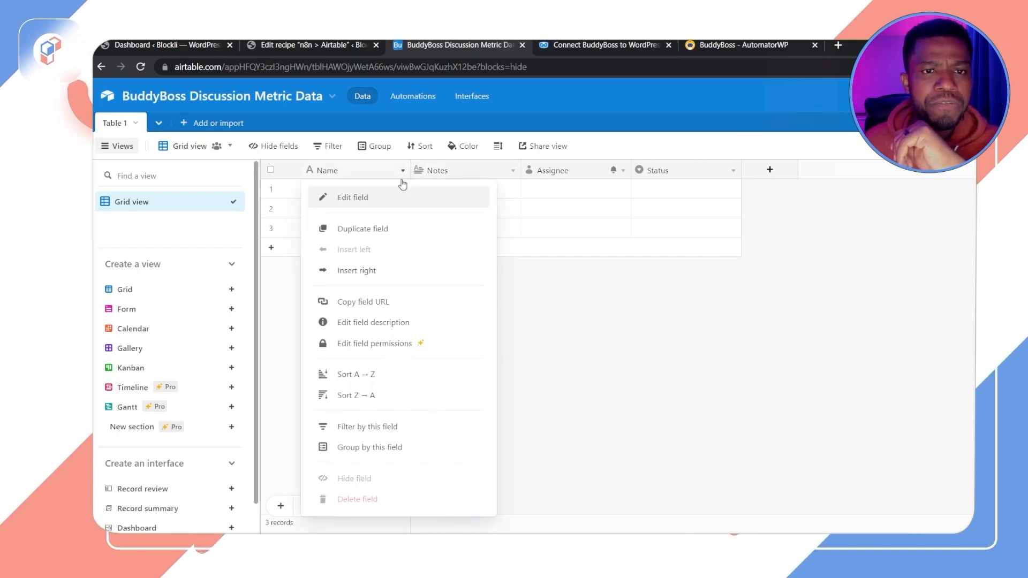
left_click(375, 196)
left_click_drag(379, 203, 290, 204)
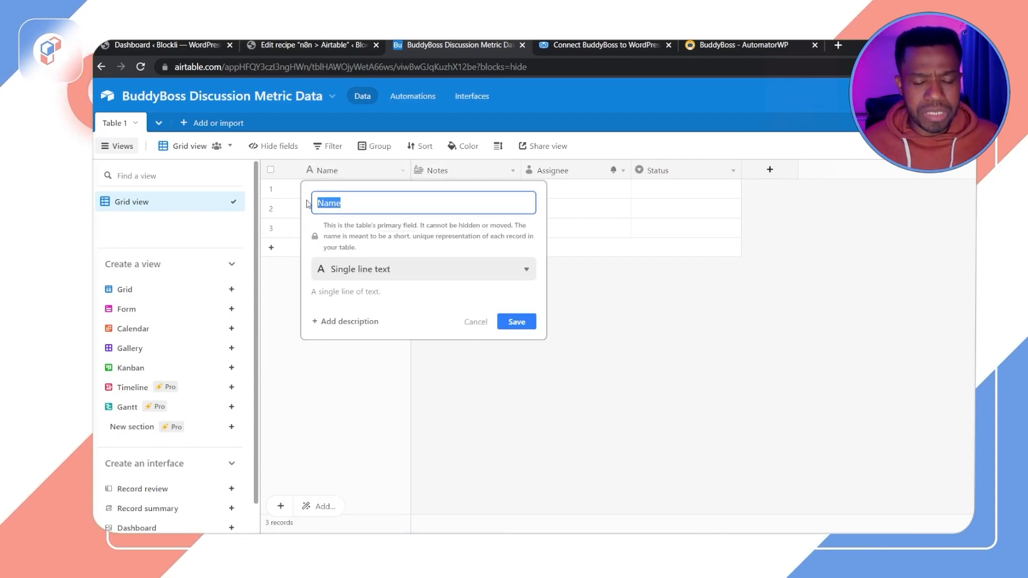
type("Forum ID")
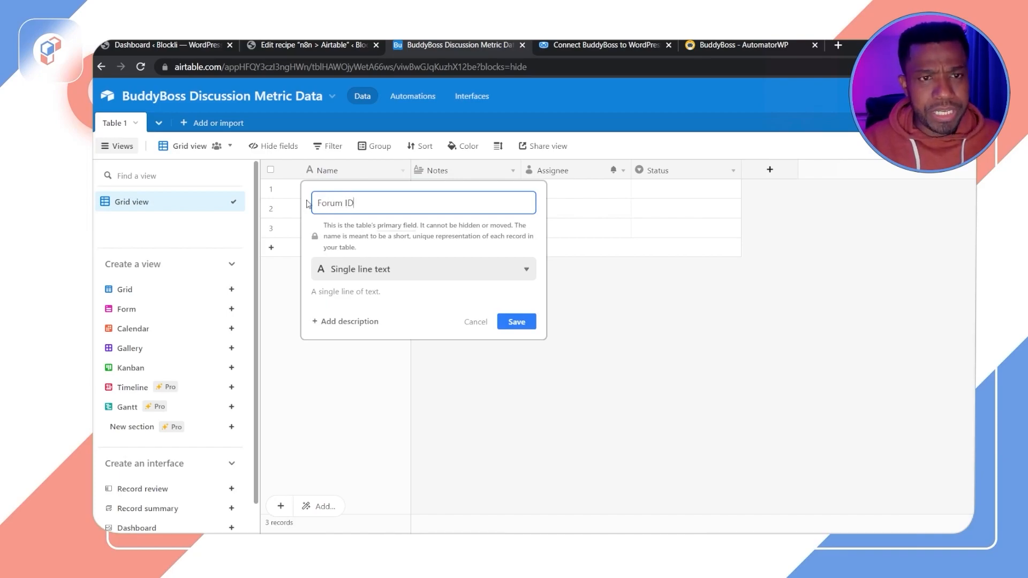
left_click(516, 322)
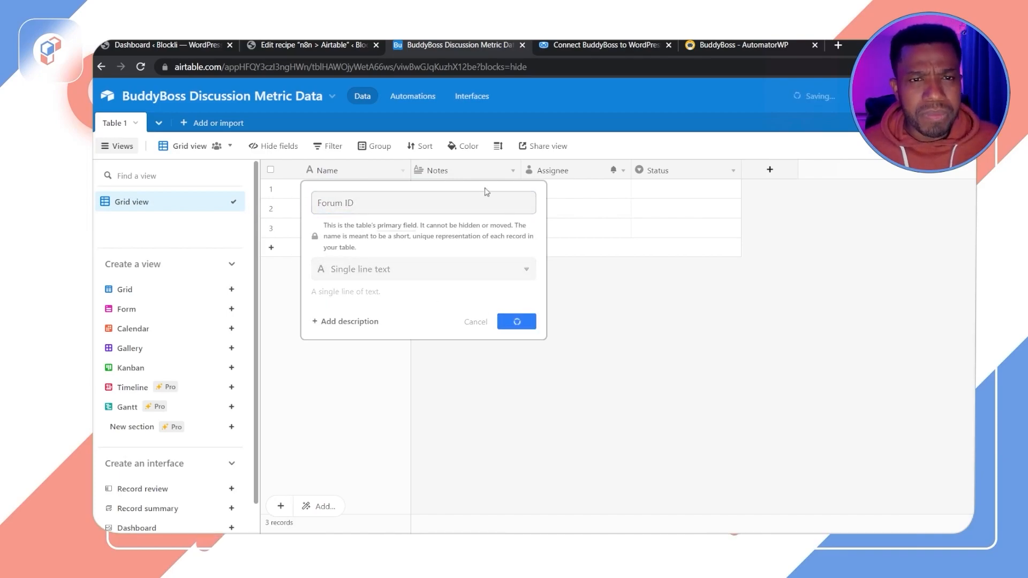
Step: Rename the Notes field to Forum and change its type to Single line text
left_click(515, 173)
left_click(449, 198)
double_click(431, 203)
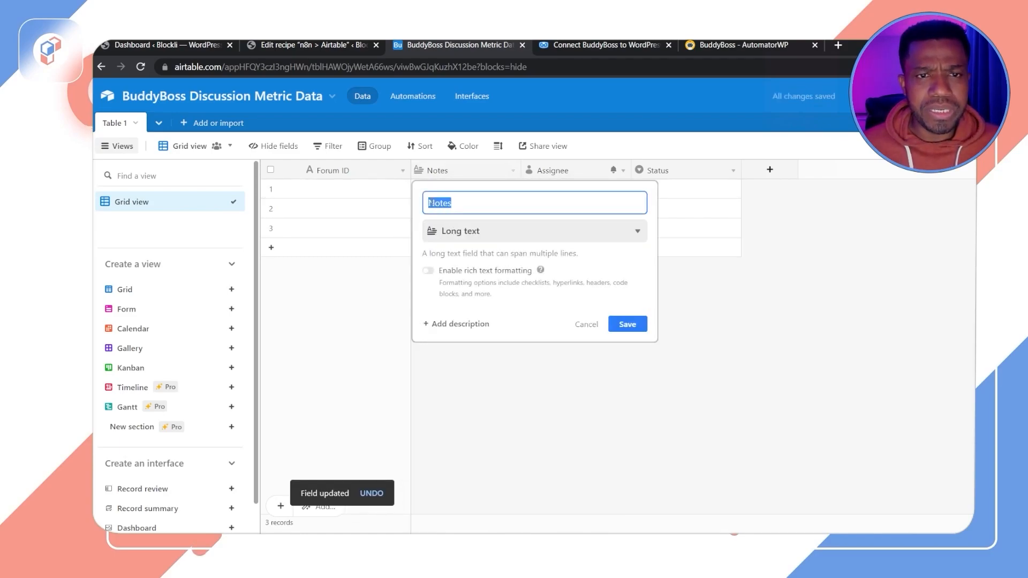
type("Foru")
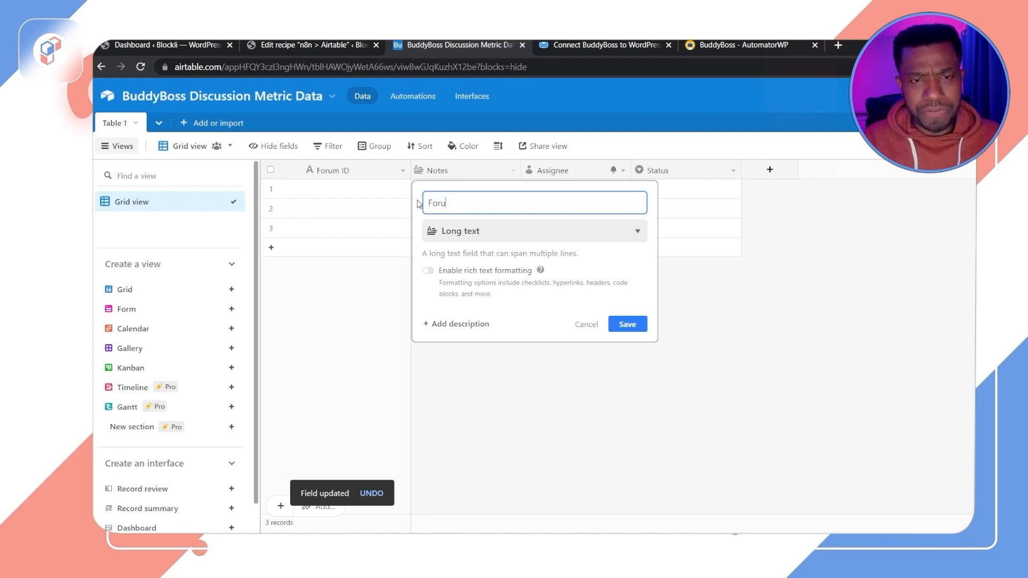
type("m")
left_click(532, 236)
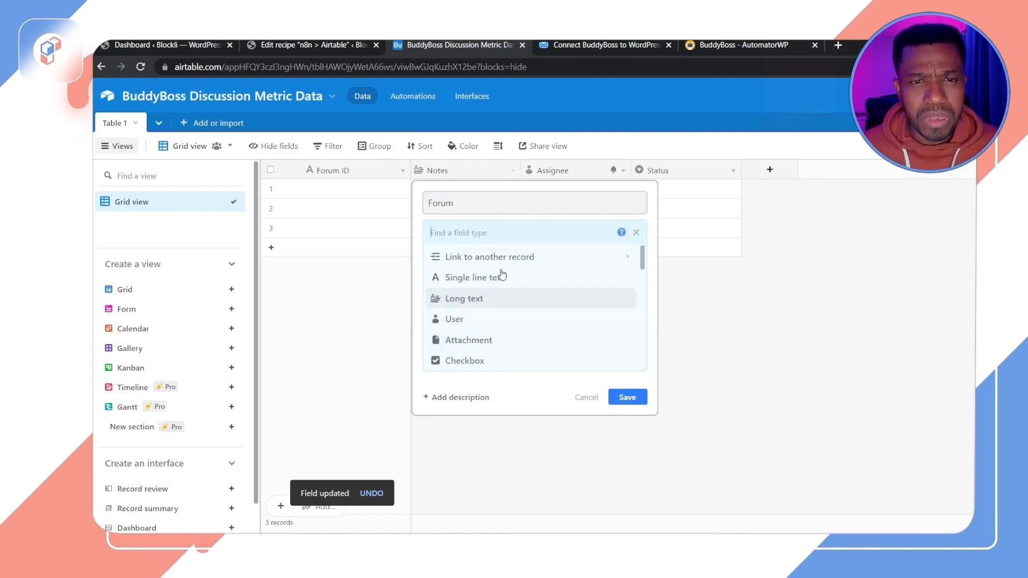
left_click(479, 278)
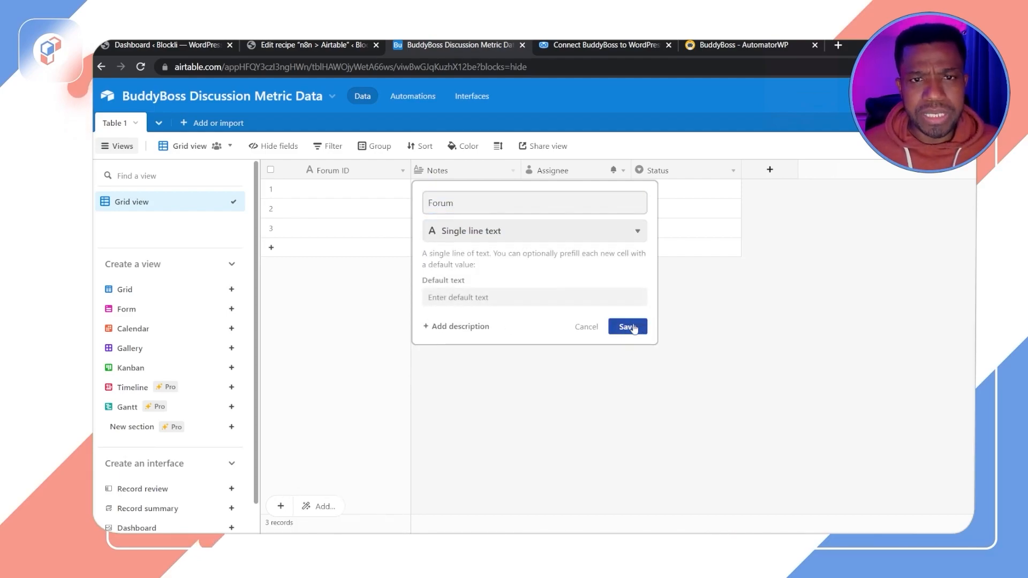
left_click(600, 237)
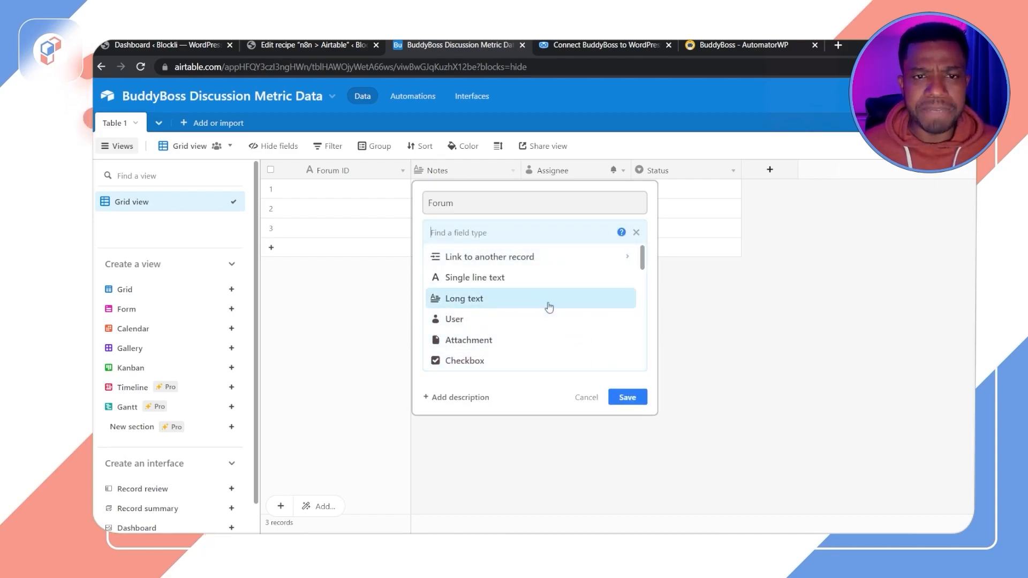
left_click(544, 207)
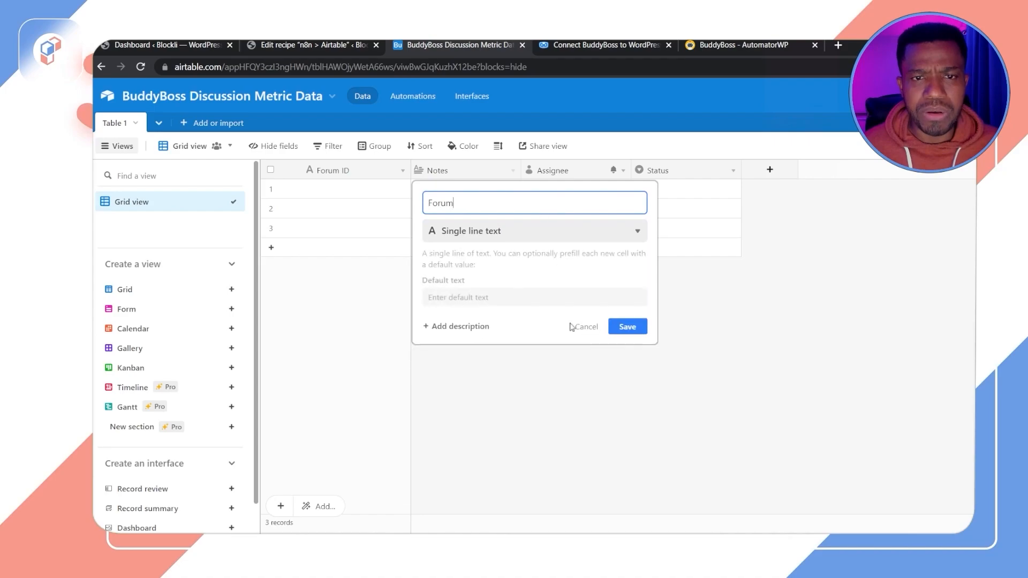
left_click(628, 328)
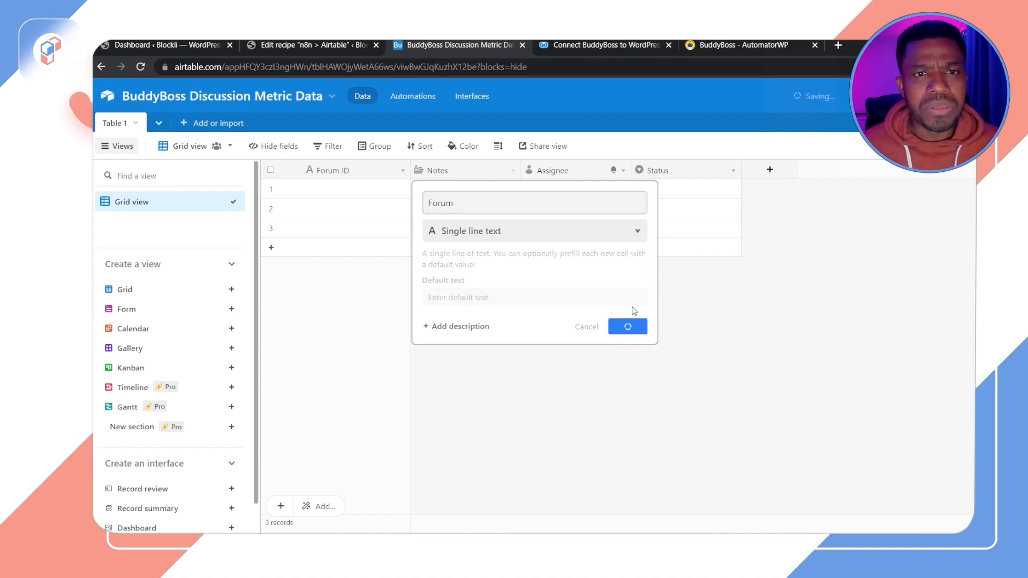
Step: Change the Assignee field to Single line text and rename it Topic ID
left_click(622, 170)
left_click(588, 203)
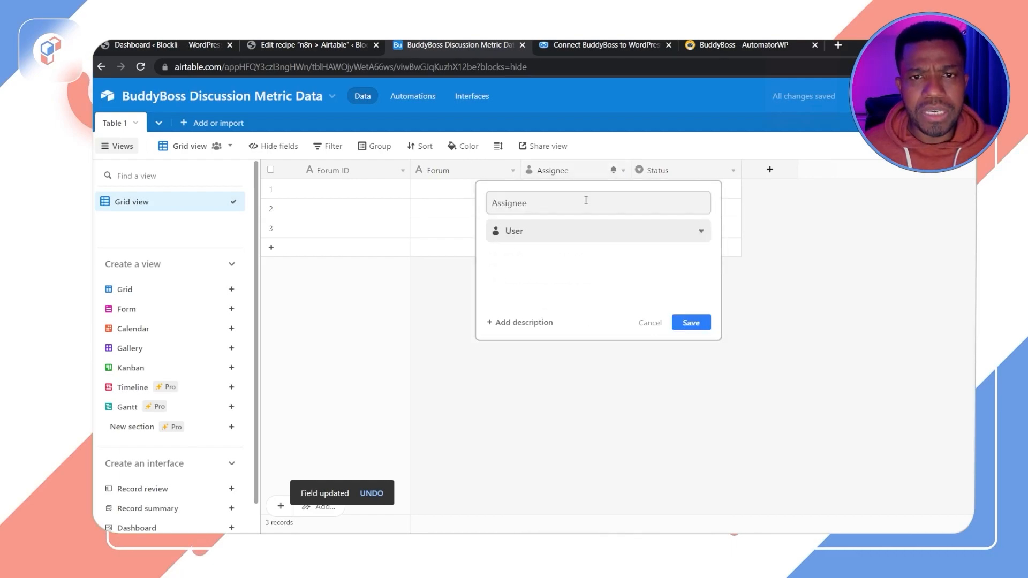
left_click(589, 230)
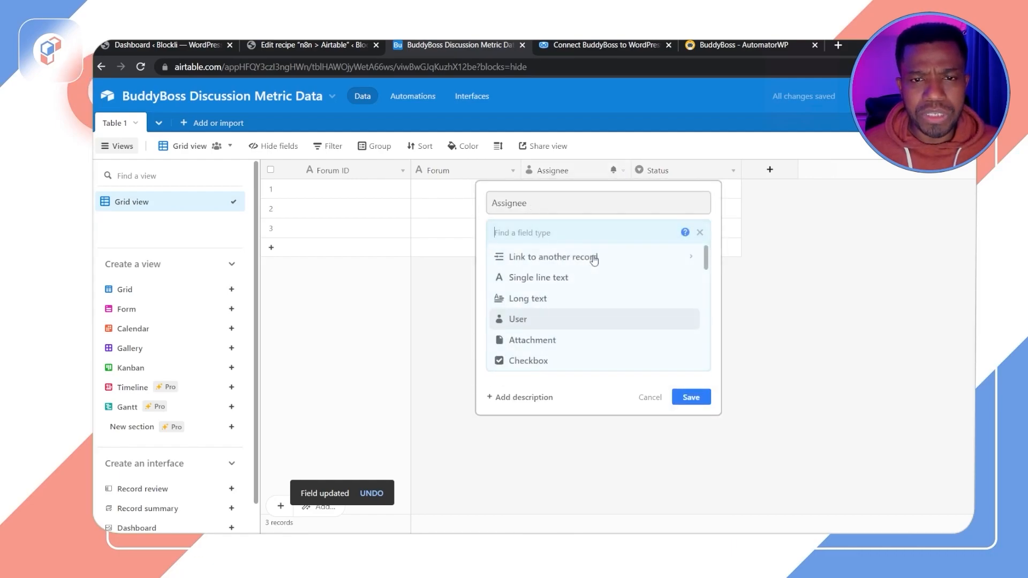
left_click(574, 277)
double_click(492, 203)
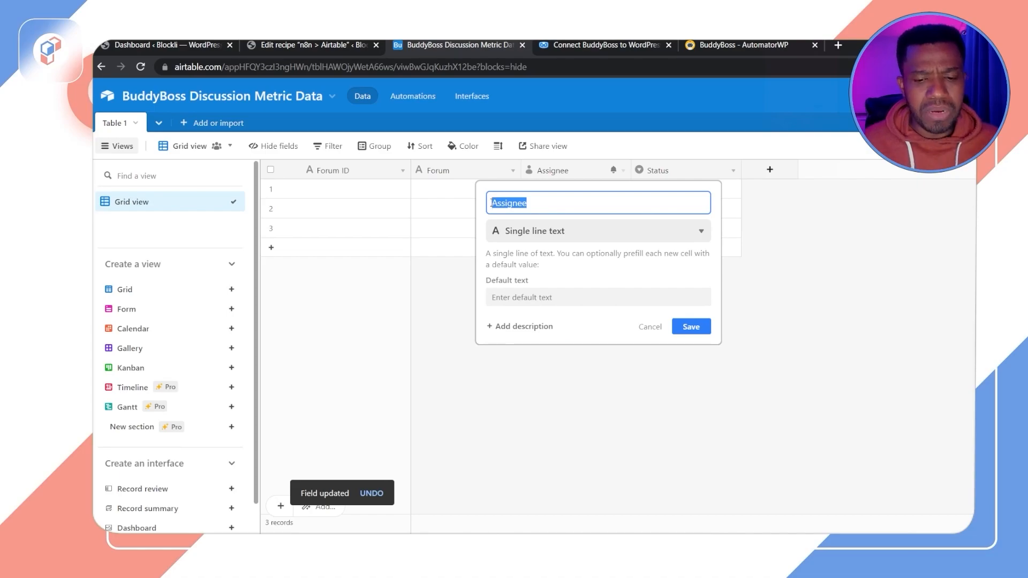
key("BackSpace")
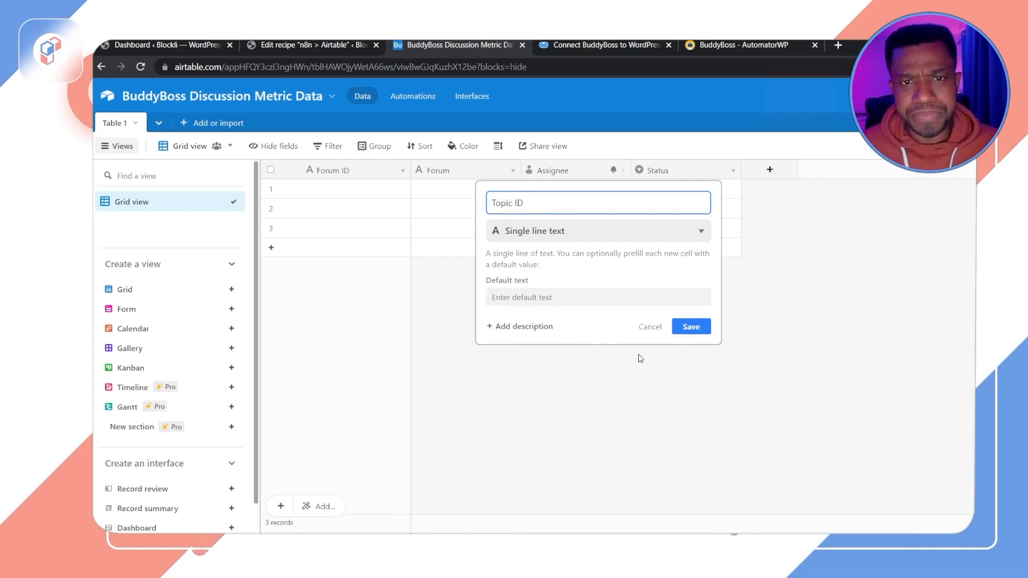
left_click(691, 327)
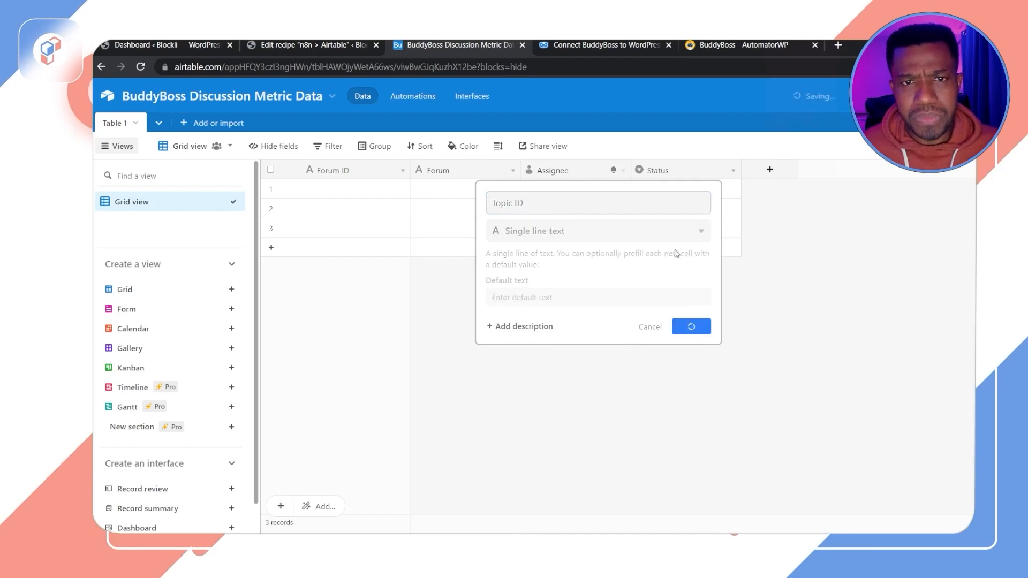
Step: Change the Status field to Single line text and rename it Topic
left_click(733, 171)
left_click(691, 198)
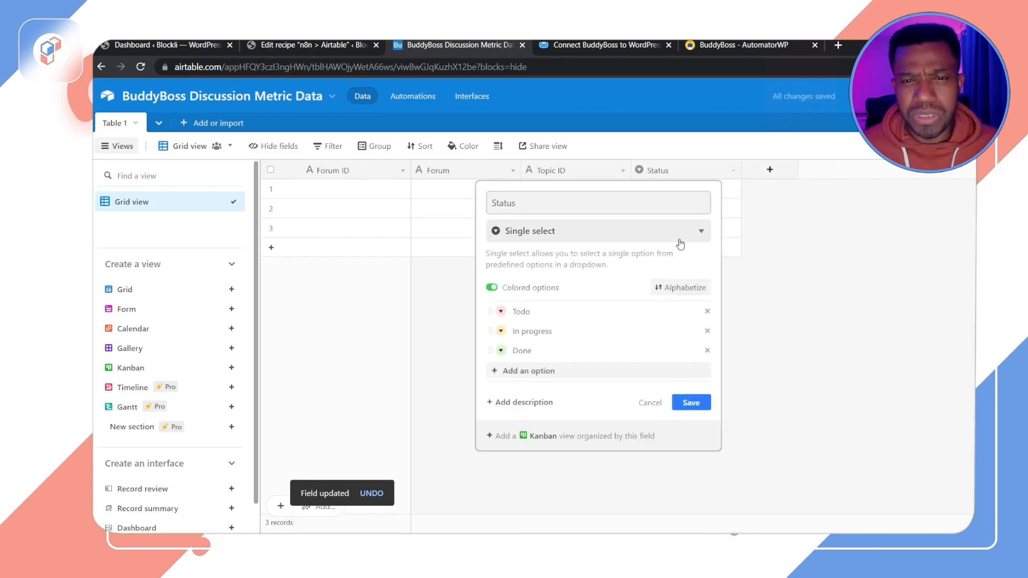
left_click(670, 233)
scroll(582, 306, "up", 1)
left_click(557, 278)
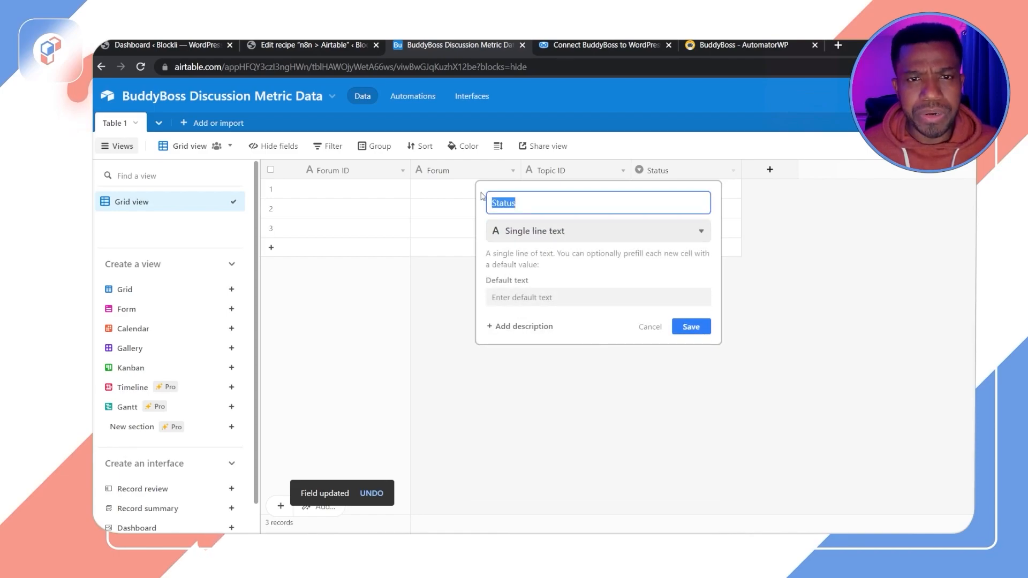
type("T")
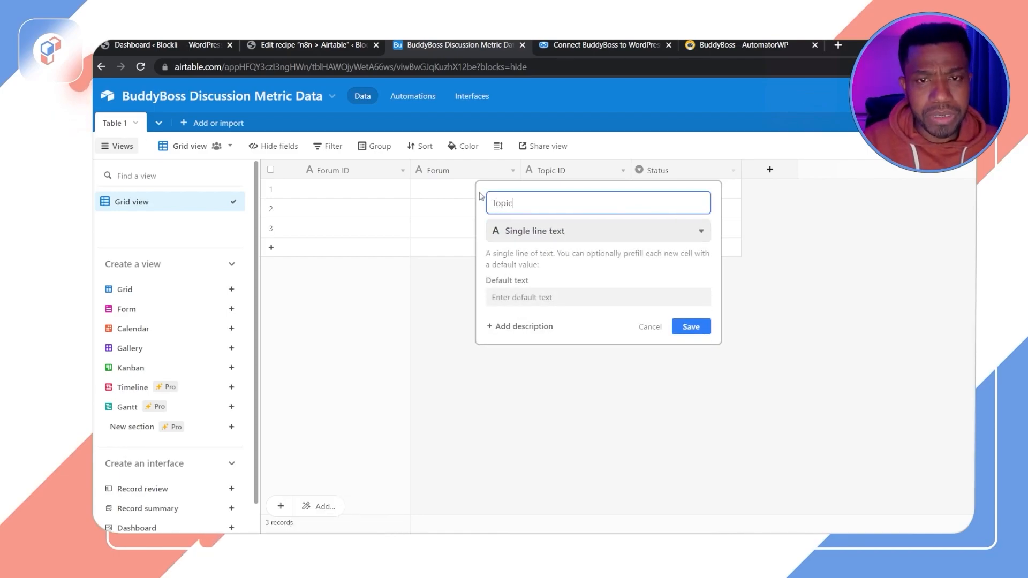
type("opic")
left_click(680, 327)
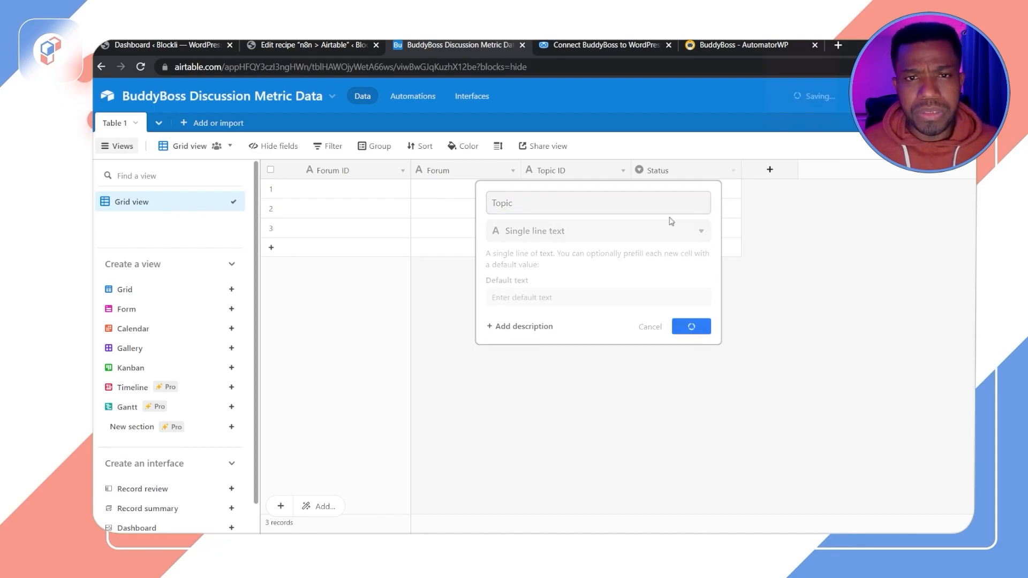
Step: Add a new Single line text field named Member, checking the recipe's webhook keys for reference
left_click(770, 170)
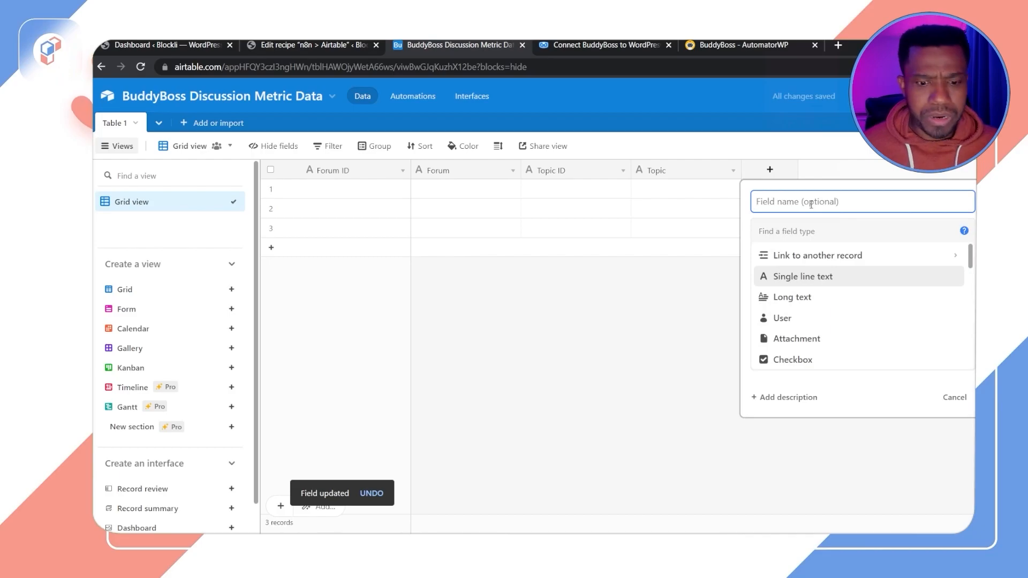
left_click(304, 44)
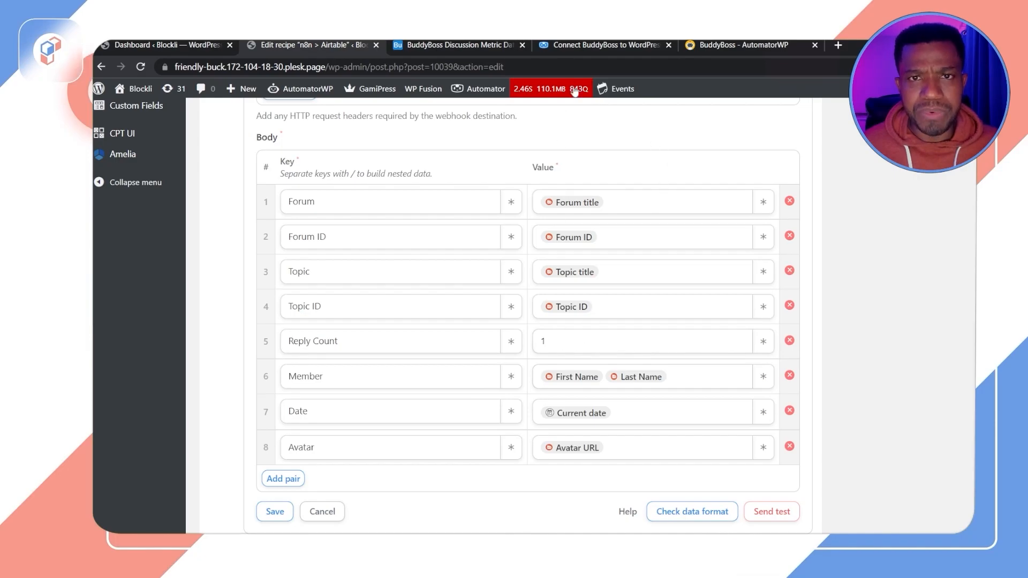
left_click(500, 48)
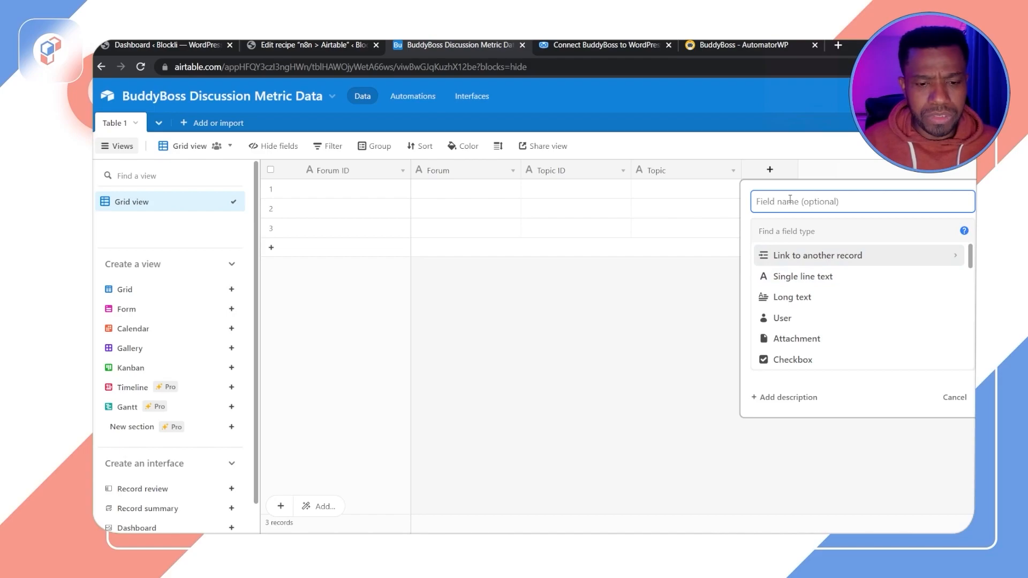
type("P")
key("BackSpace")
key("BackSpace")
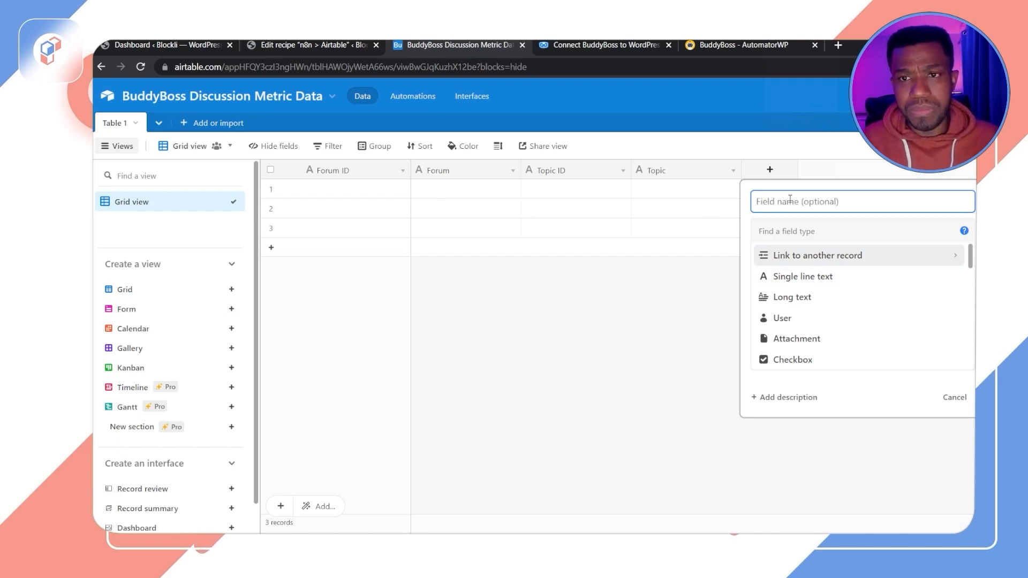
type("Member")
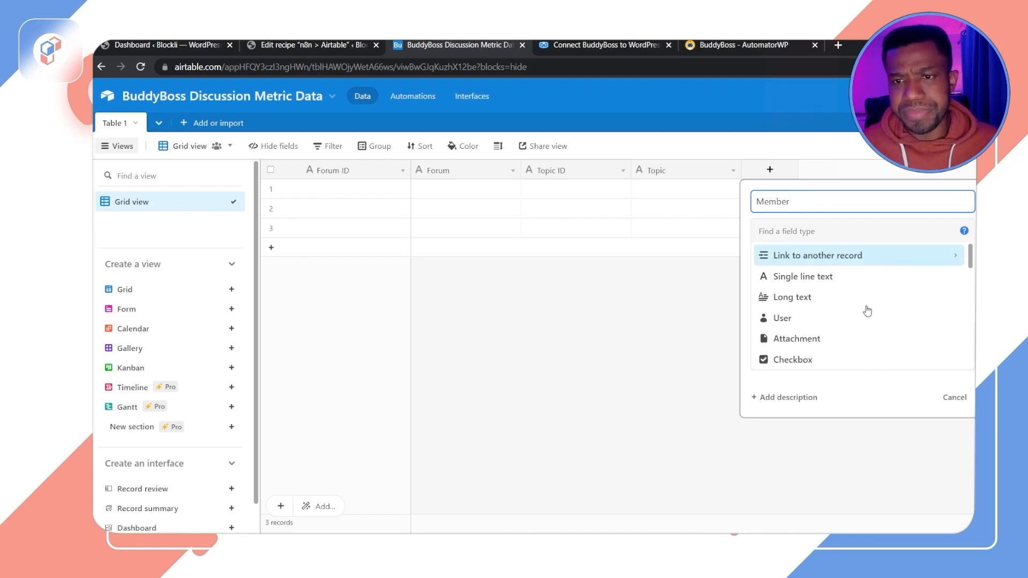
left_click(830, 277)
left_click(944, 329)
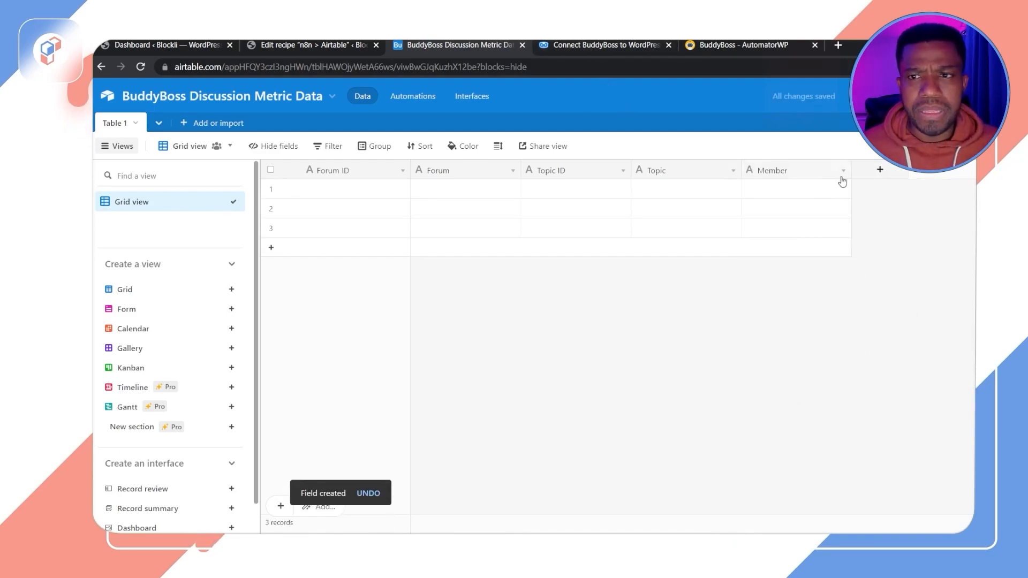
Step: Add a new Single line text field named Reply Count
left_click(881, 170)
type("R")
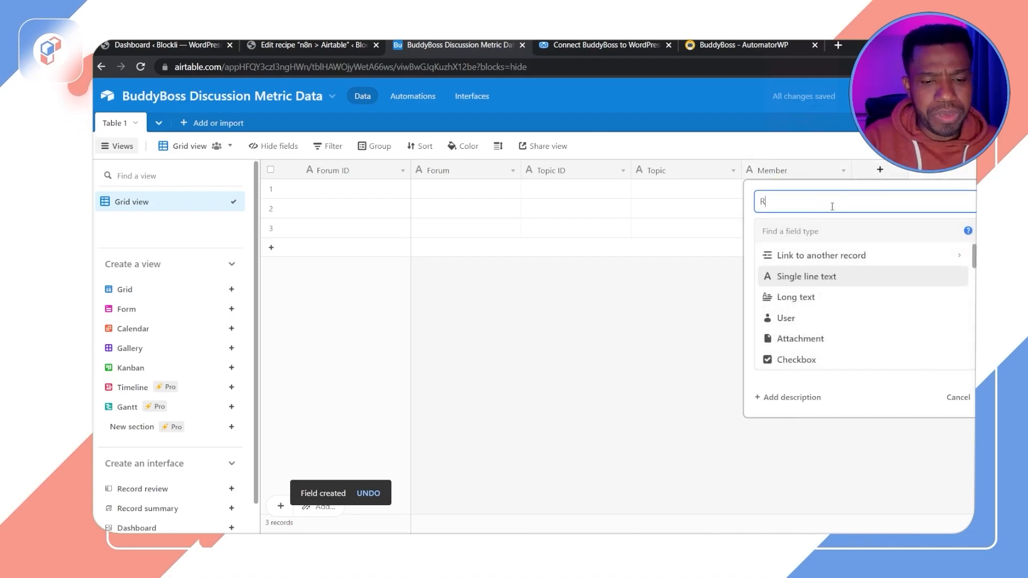
type("eply Count")
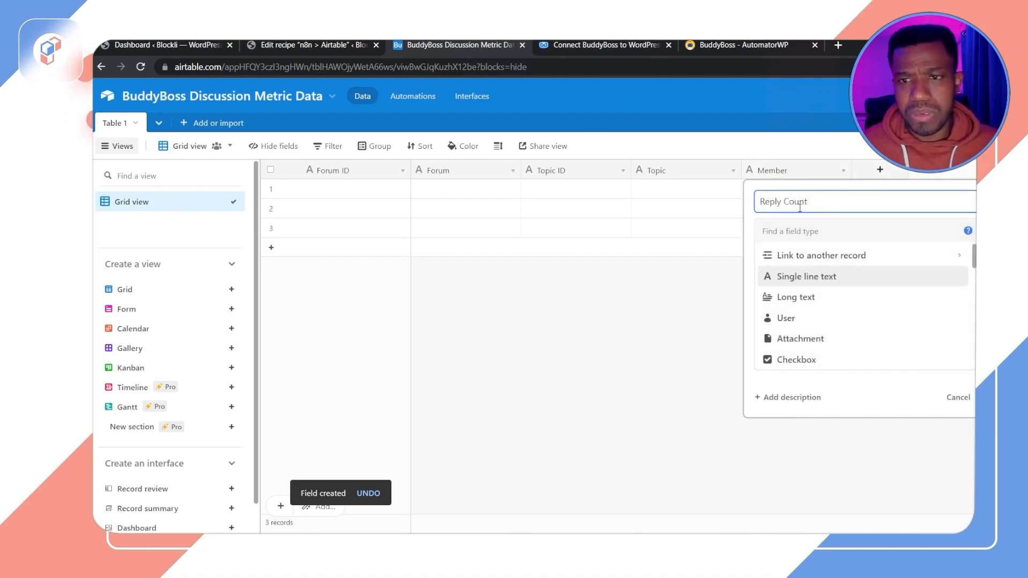
left_click(806, 276)
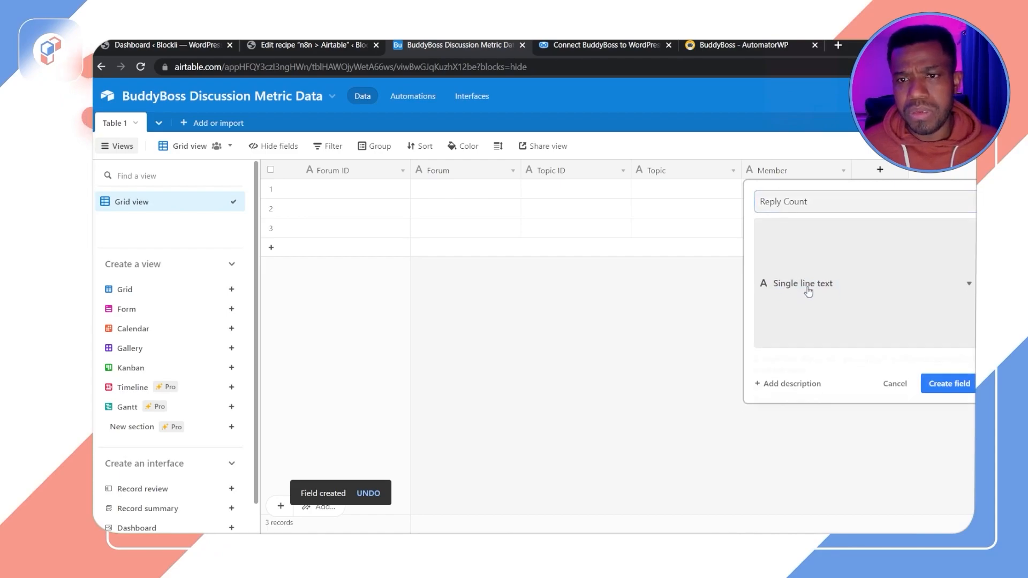
left_click(946, 320)
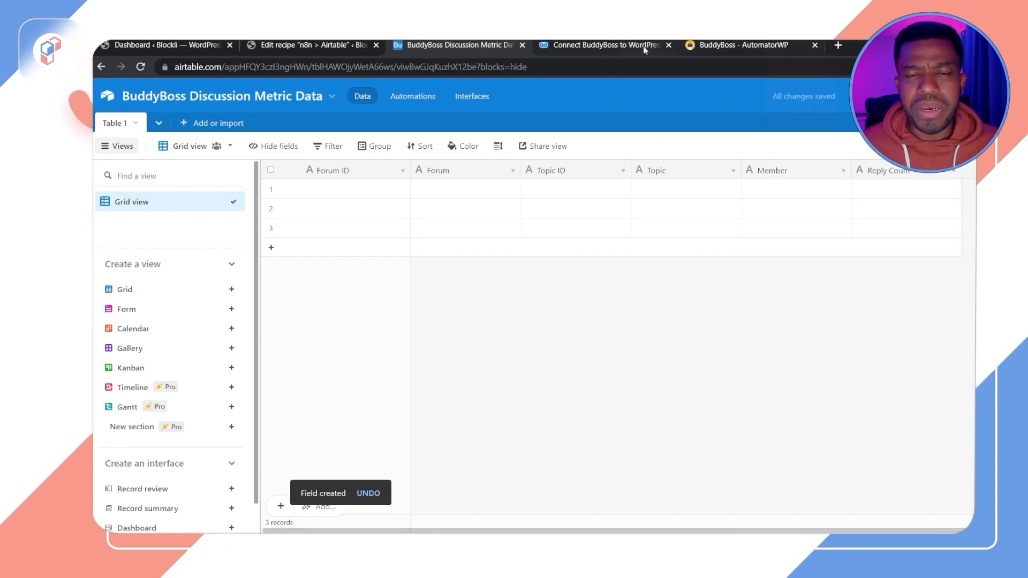
Step: Check the recipe's webhook keys, then add a Date field named Date using the Friendly date format
left_click(619, 47)
left_click(458, 45)
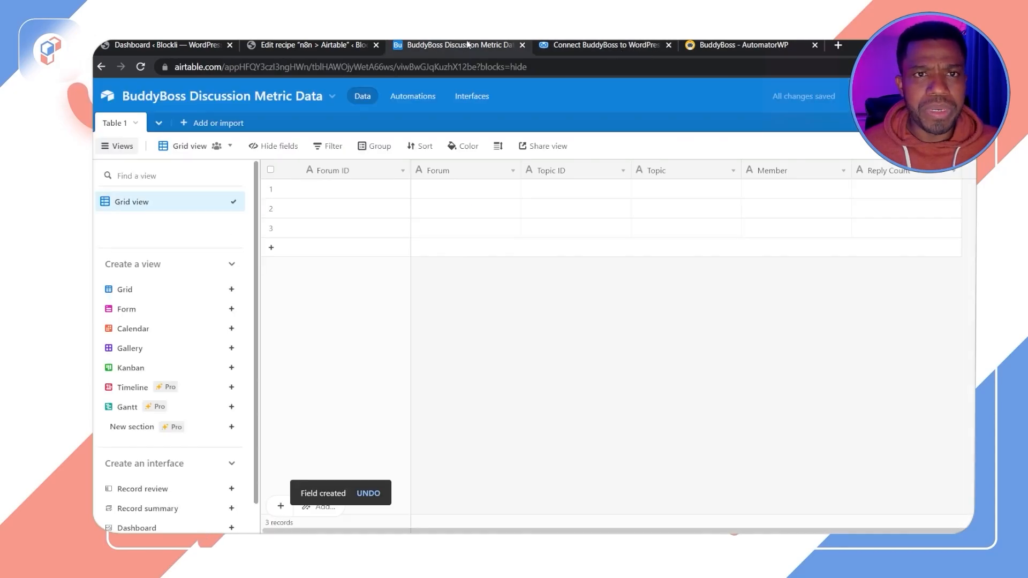
left_click(322, 46)
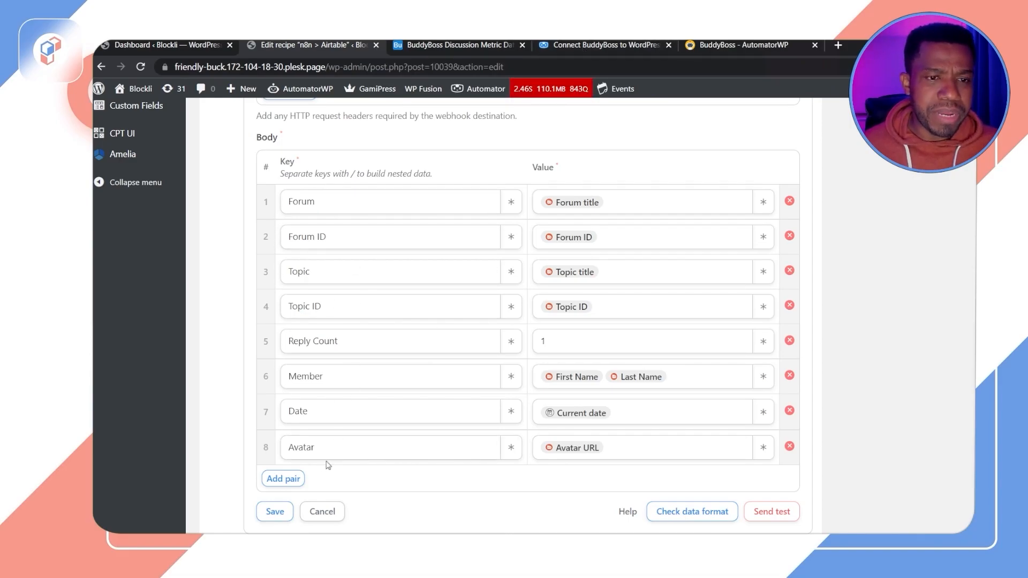
left_click(581, 45)
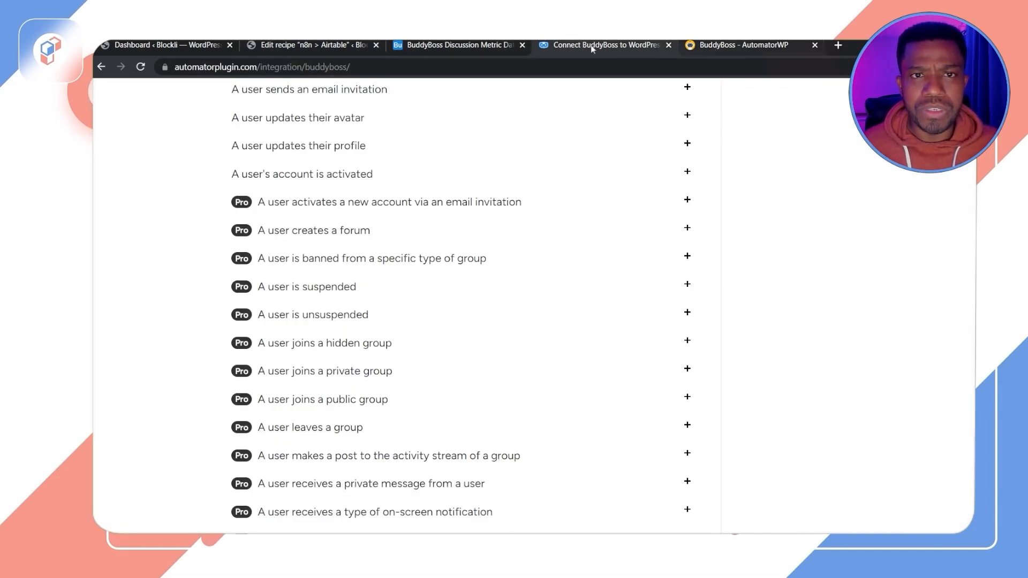
left_click(456, 45)
left_click(987, 170)
type("Avat")
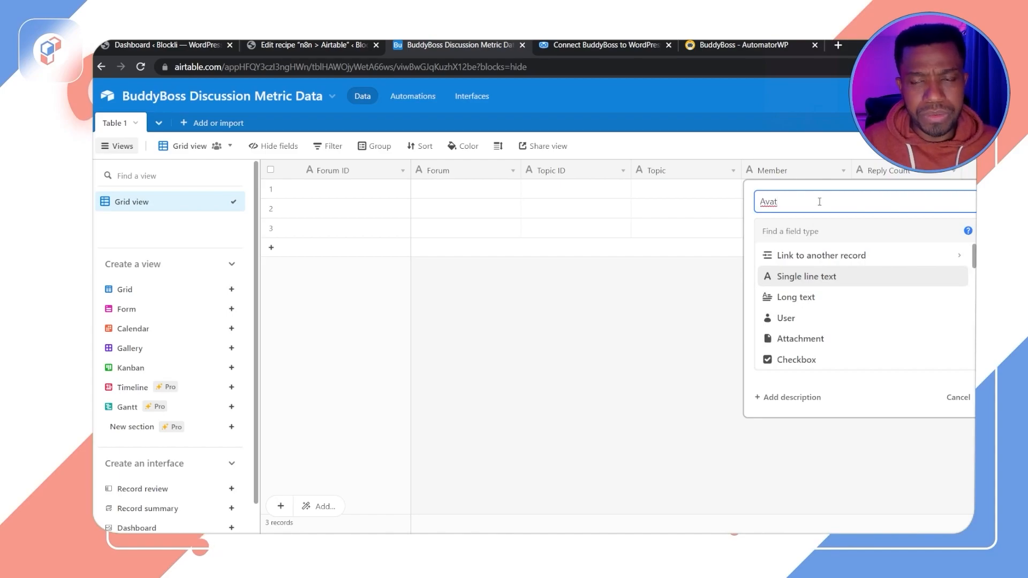
key("BackSpace")
key("BackSpace")
key("BackSpace")
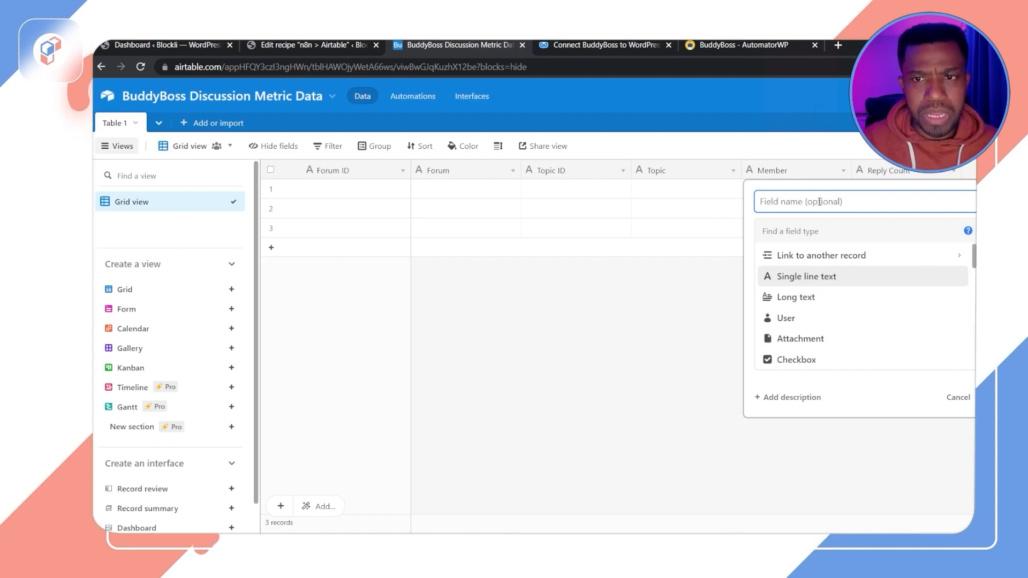
type("Date")
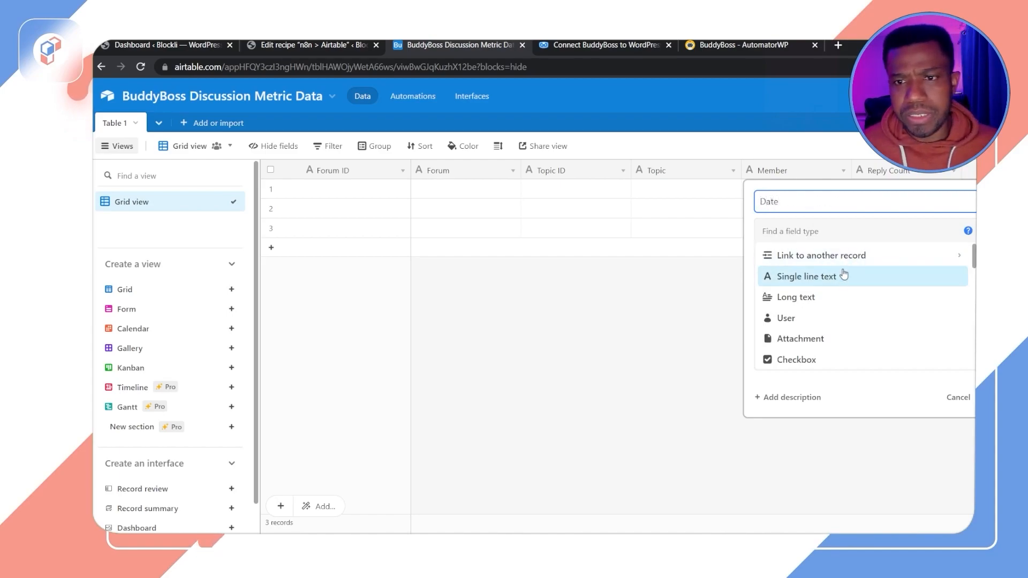
left_click(833, 227)
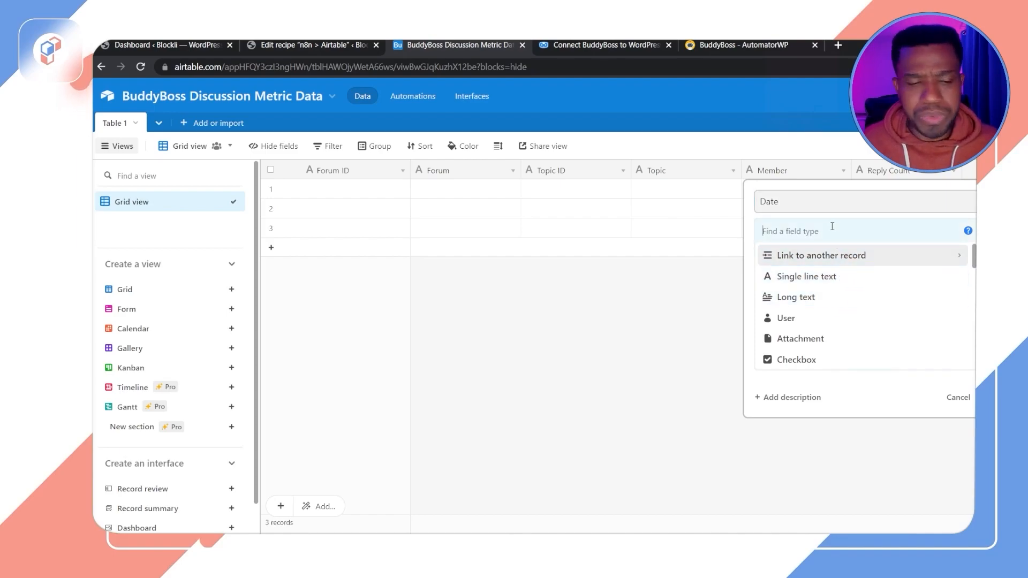
type("date")
left_click(841, 254)
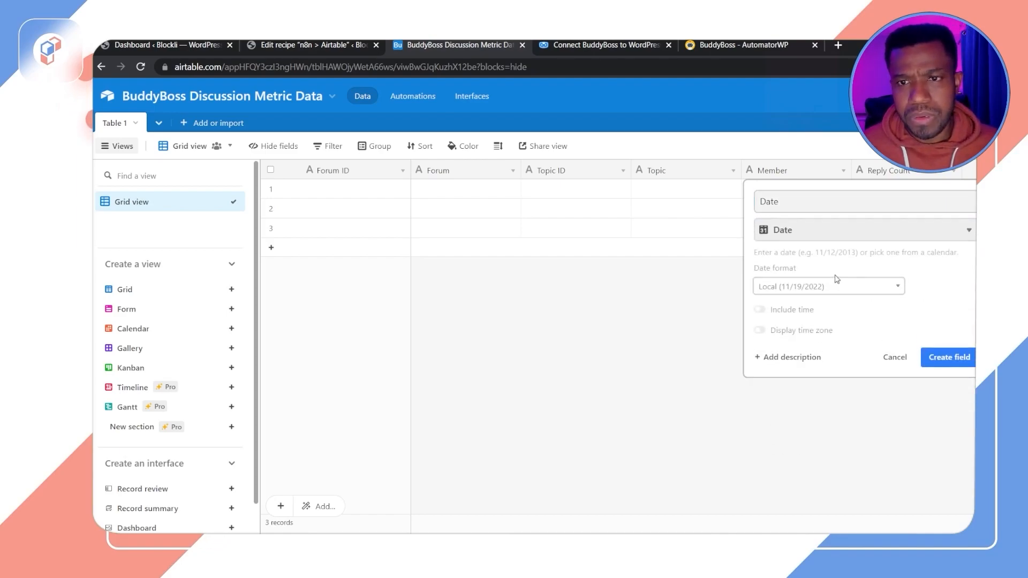
left_click(776, 310)
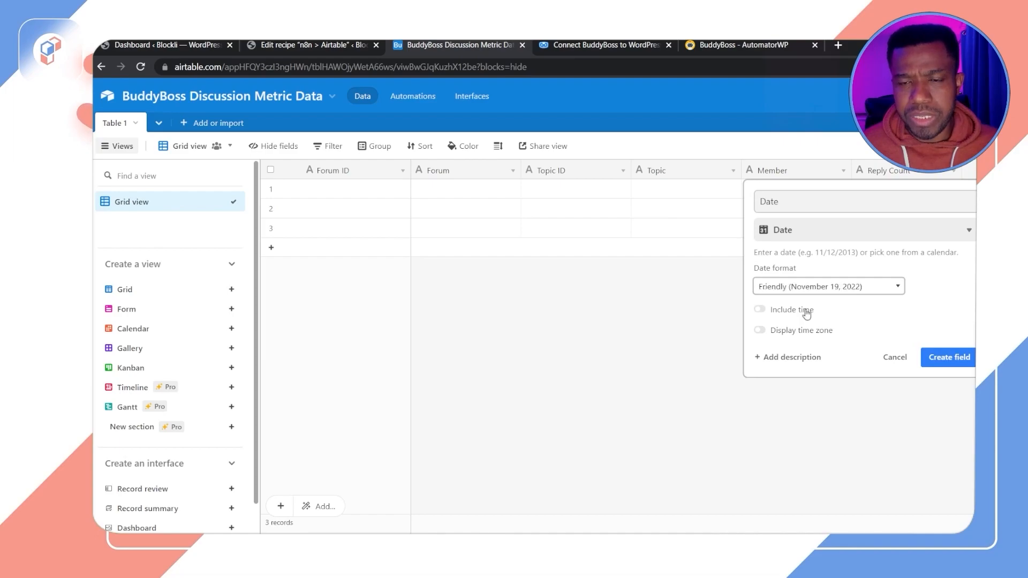
left_click(932, 358)
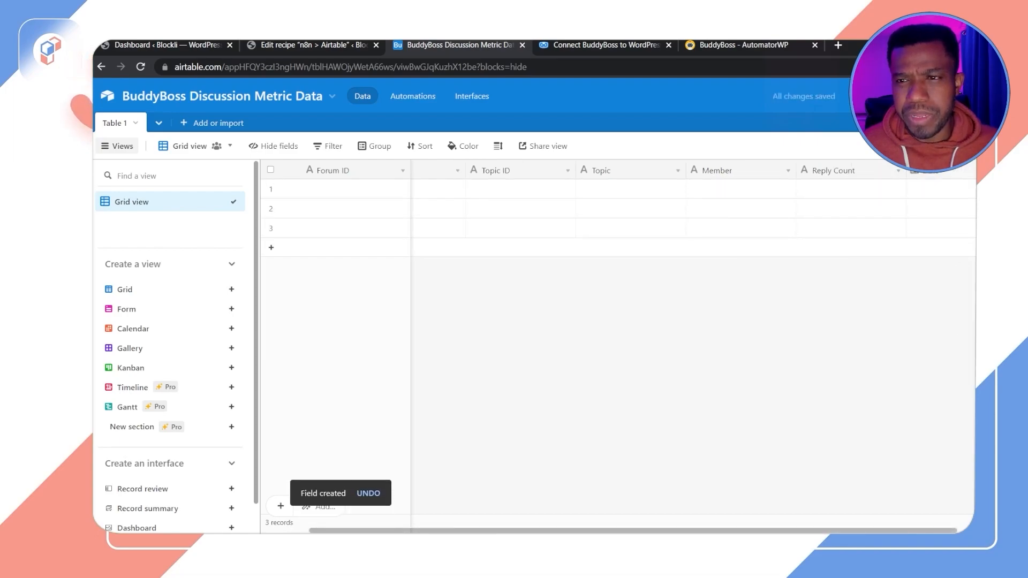
Step: Add a new Attachment field named Avatar
left_click_drag(864, 531, 934, 532)
left_click(963, 170)
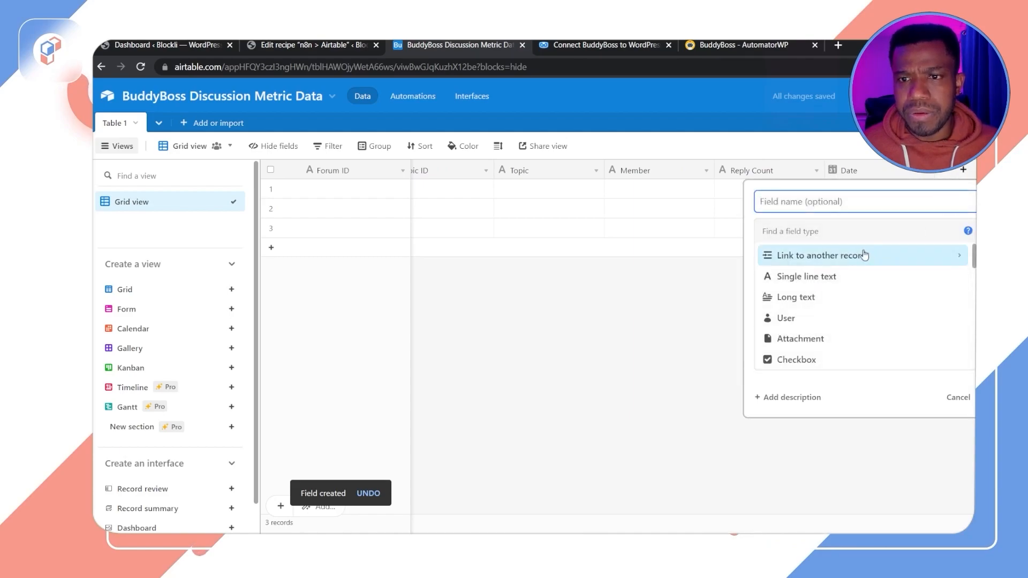
type("Avatar")
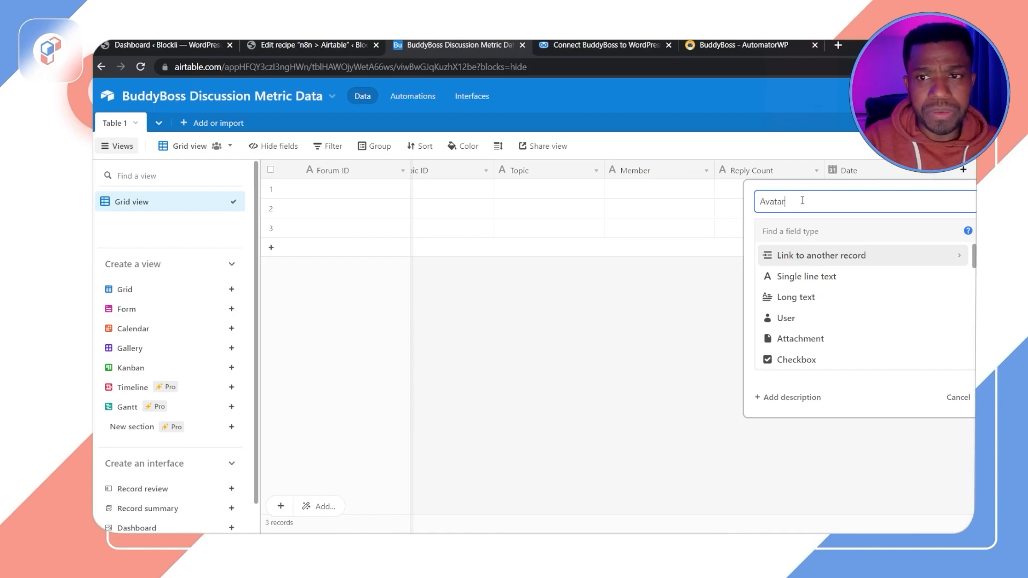
scroll(911, 300, "down", 3)
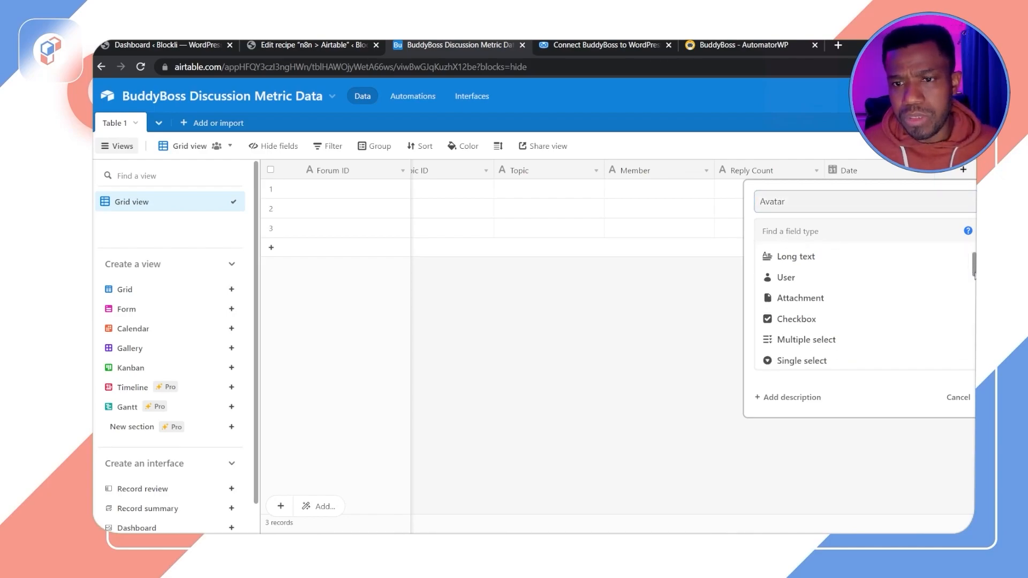
scroll(930, 257, "up", 3)
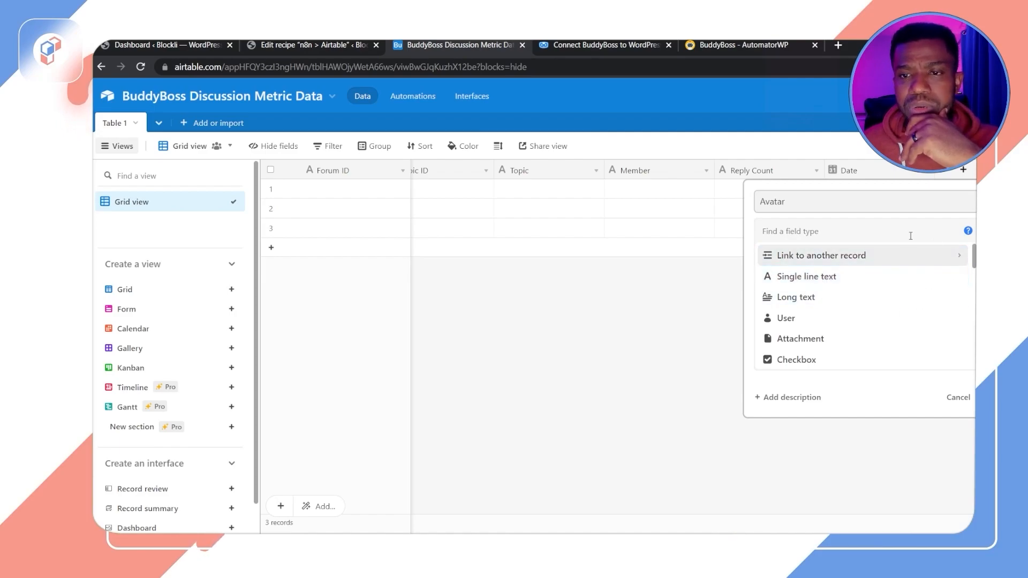
type("atta")
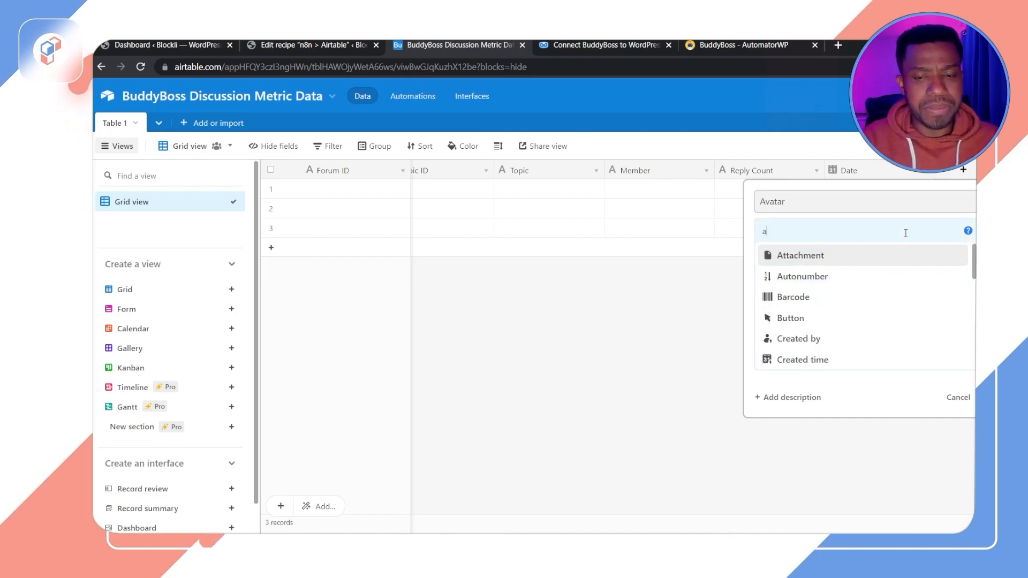
left_click(863, 256)
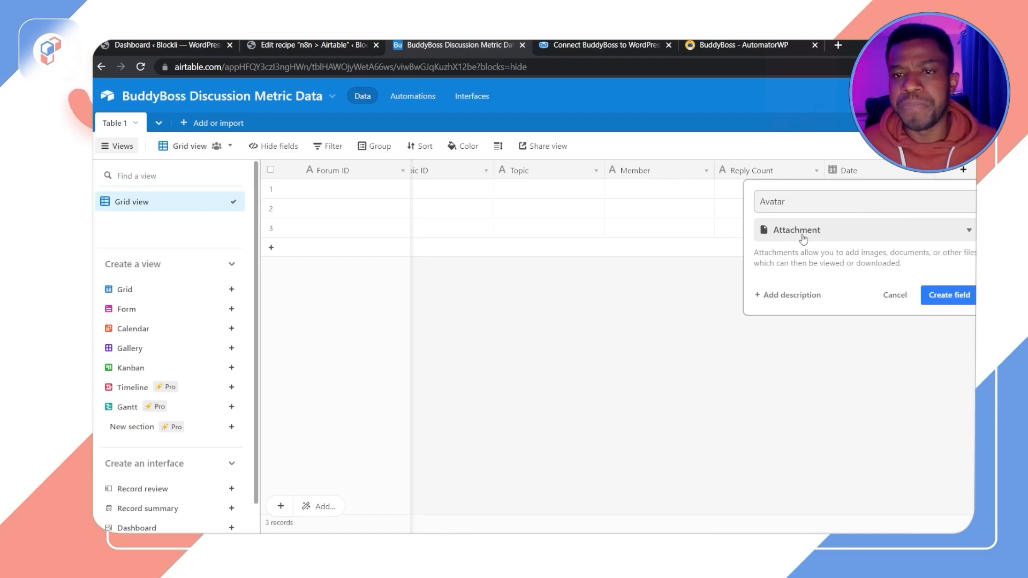
left_click(952, 298)
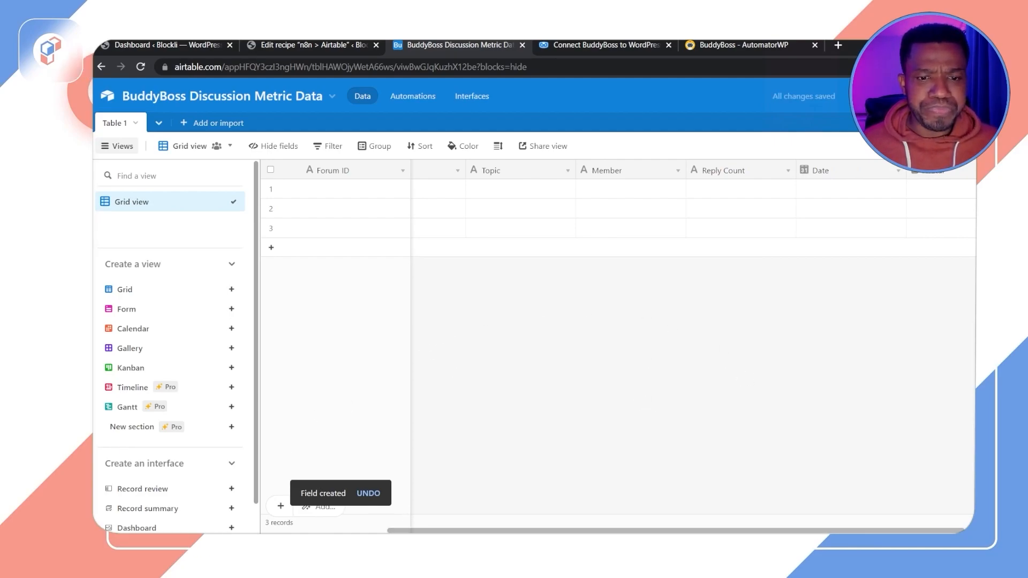
Step: Open the base's automations and rename the first automation to Webhook
left_click_drag(468, 531, 297, 531)
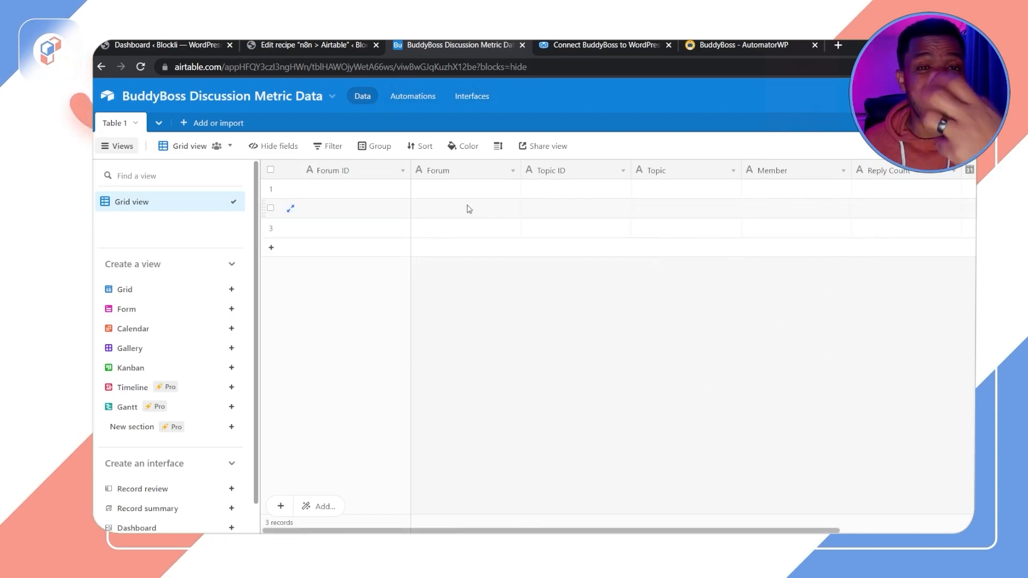
left_click(420, 98)
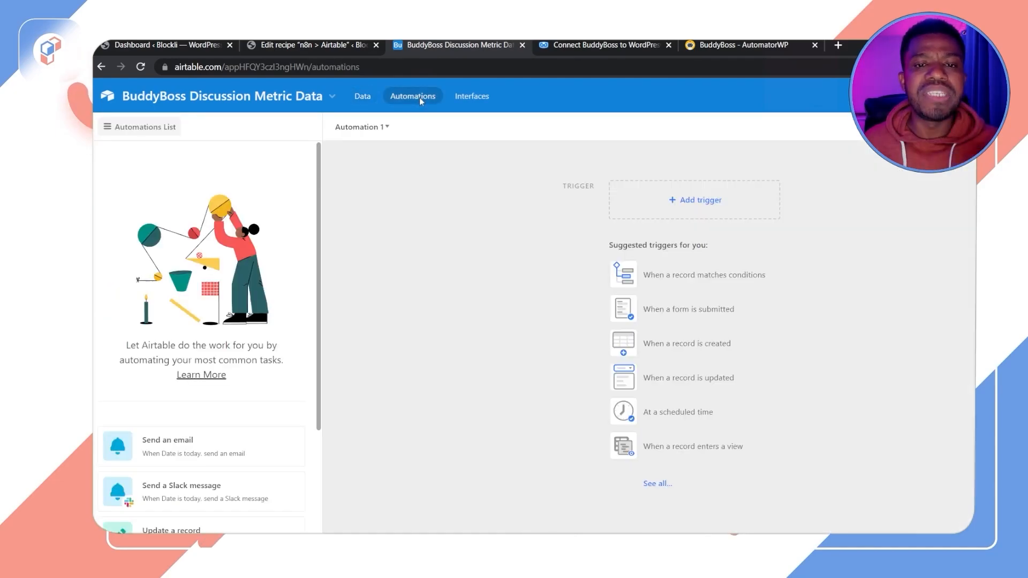
left_click(356, 100)
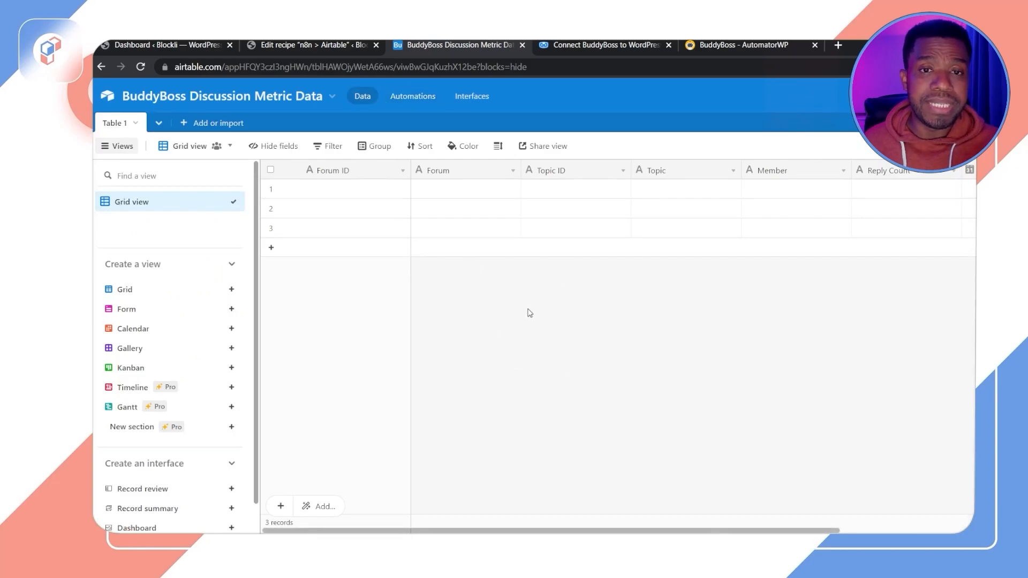
left_click(479, 96)
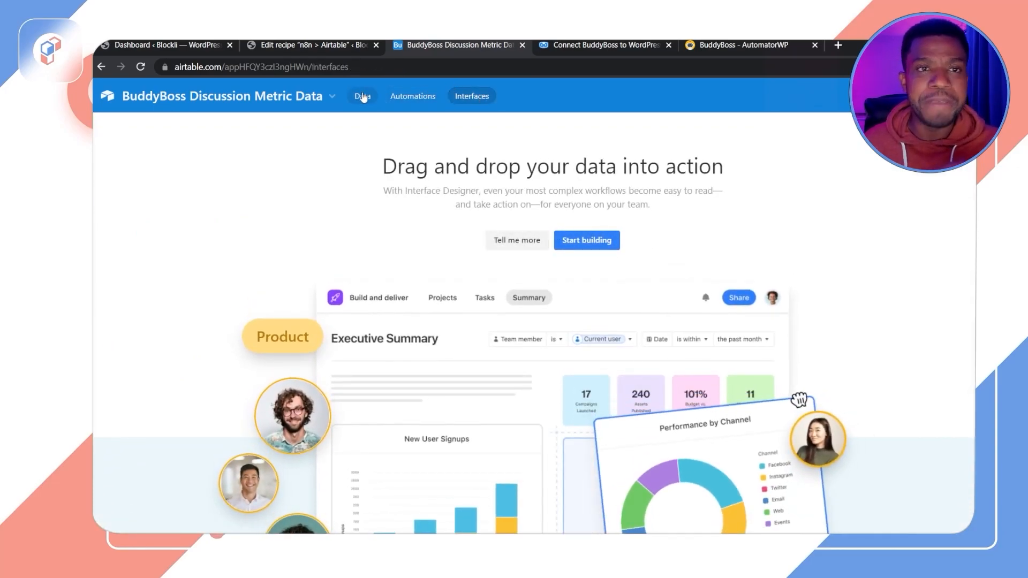
left_click(362, 95)
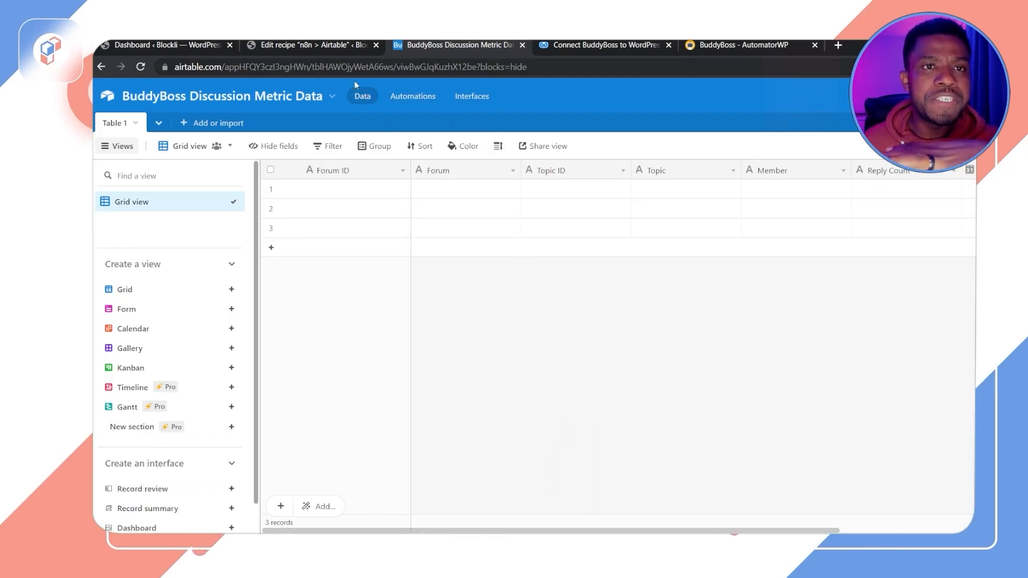
left_click(423, 104)
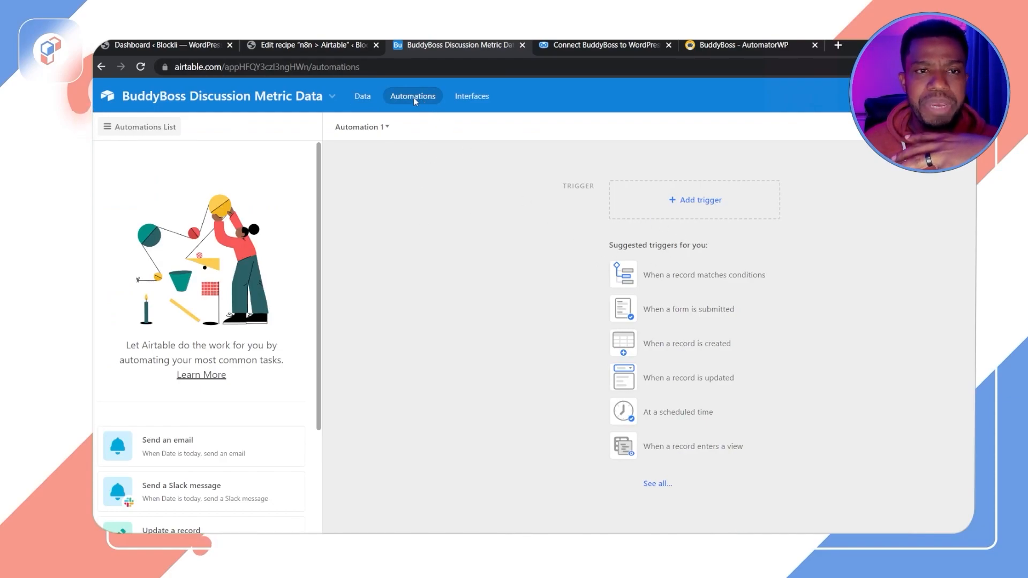
left_click(379, 132)
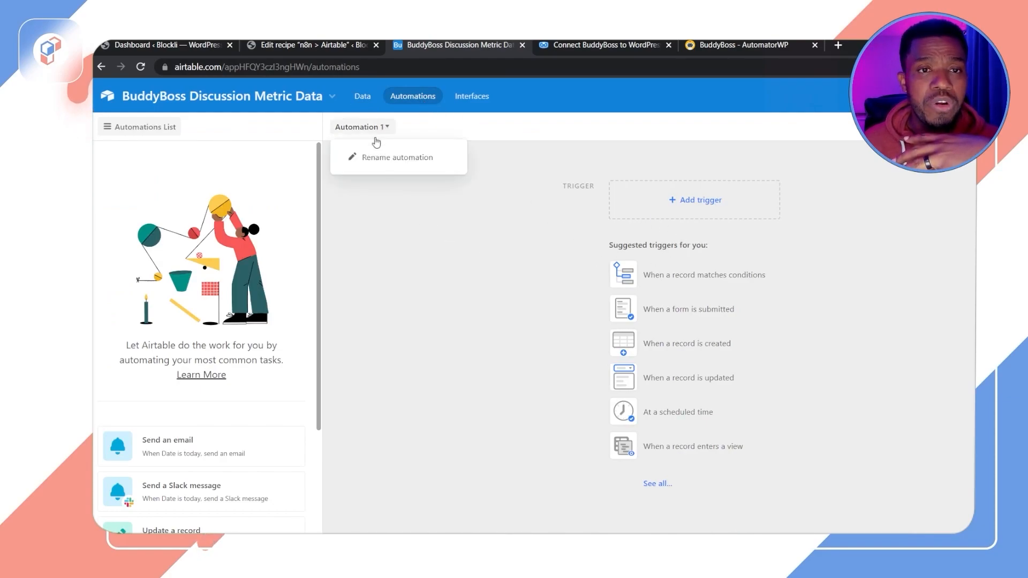
left_click(360, 157)
type("W")
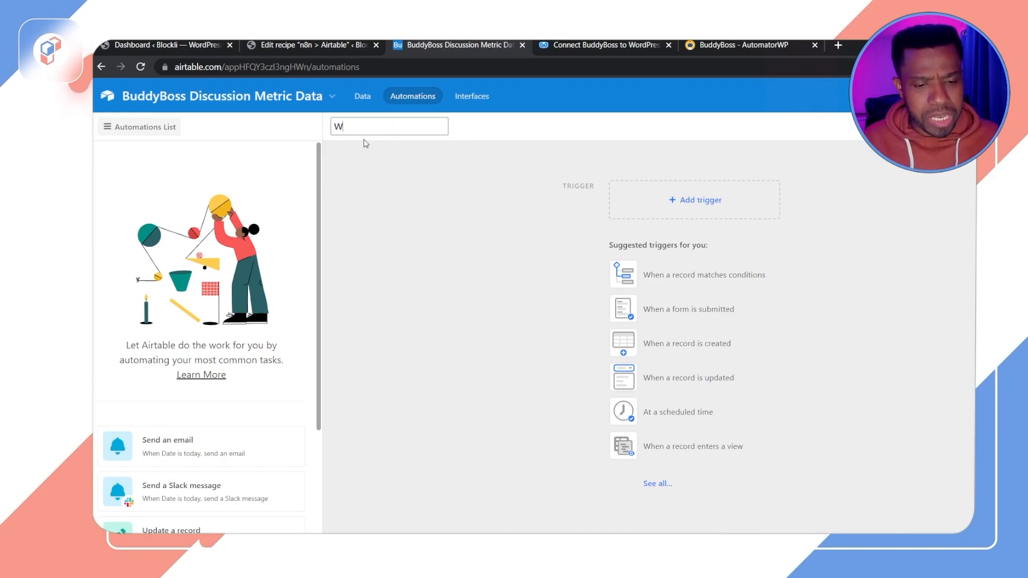
type("ebhook")
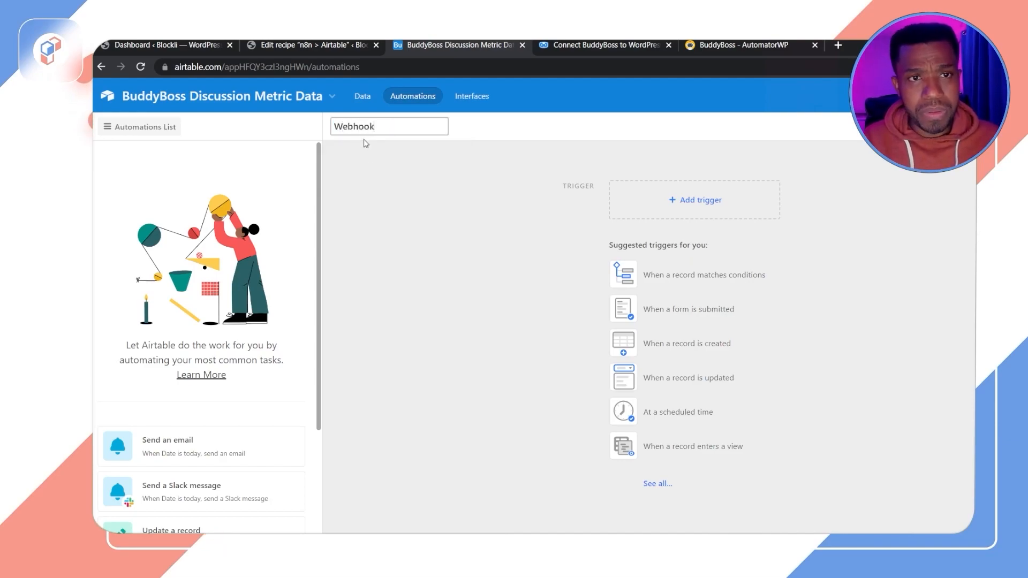
key("Return")
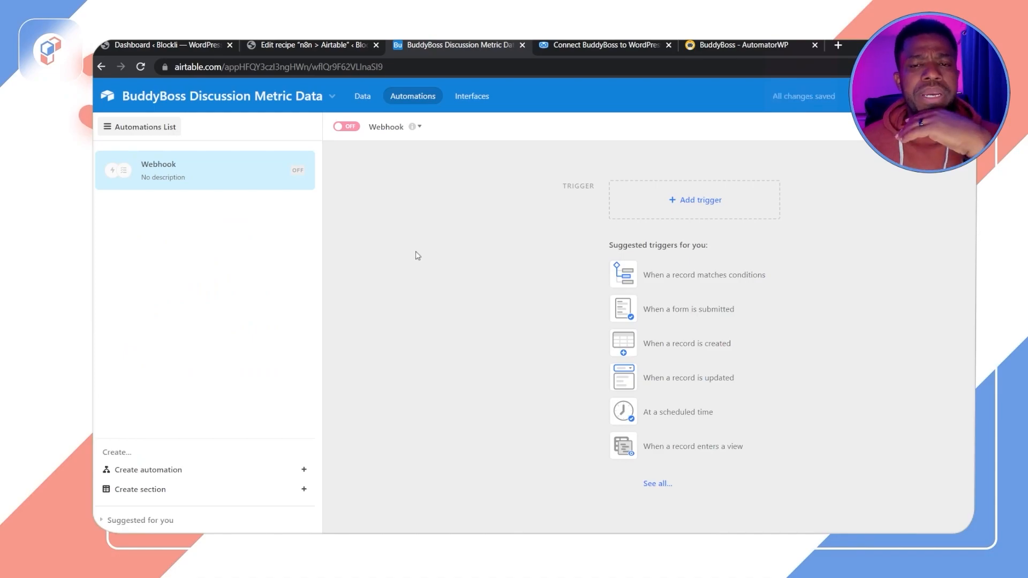
Step: Set the automation's trigger to When webhook received and copy its webhook URL for the recipe
left_click(707, 207)
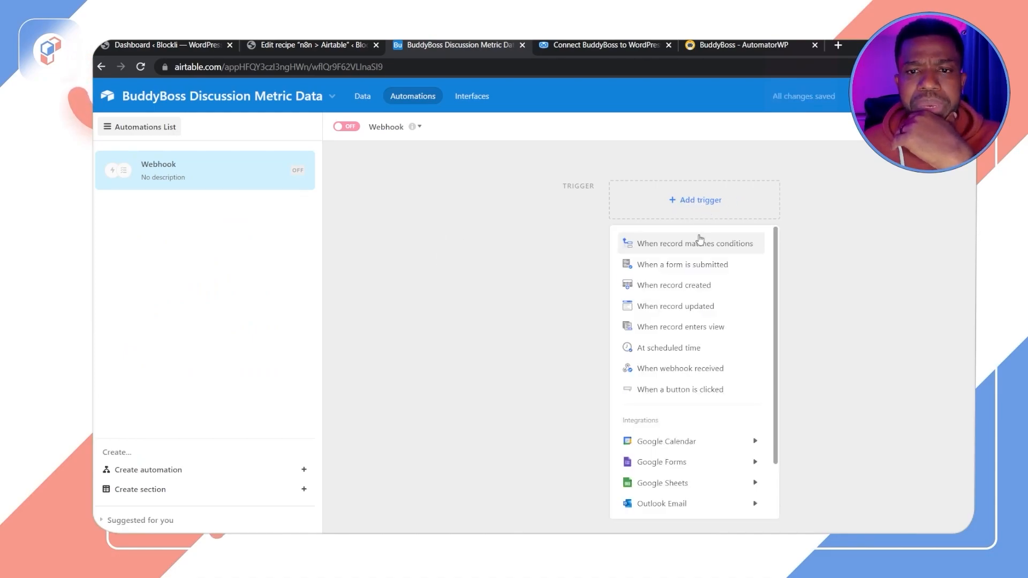
left_click(691, 375)
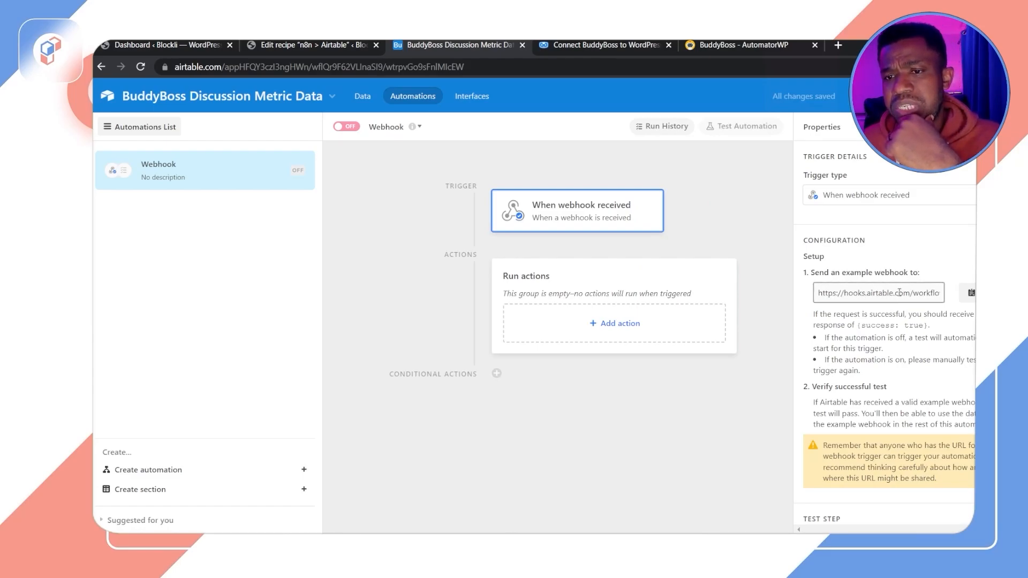
left_click(972, 293)
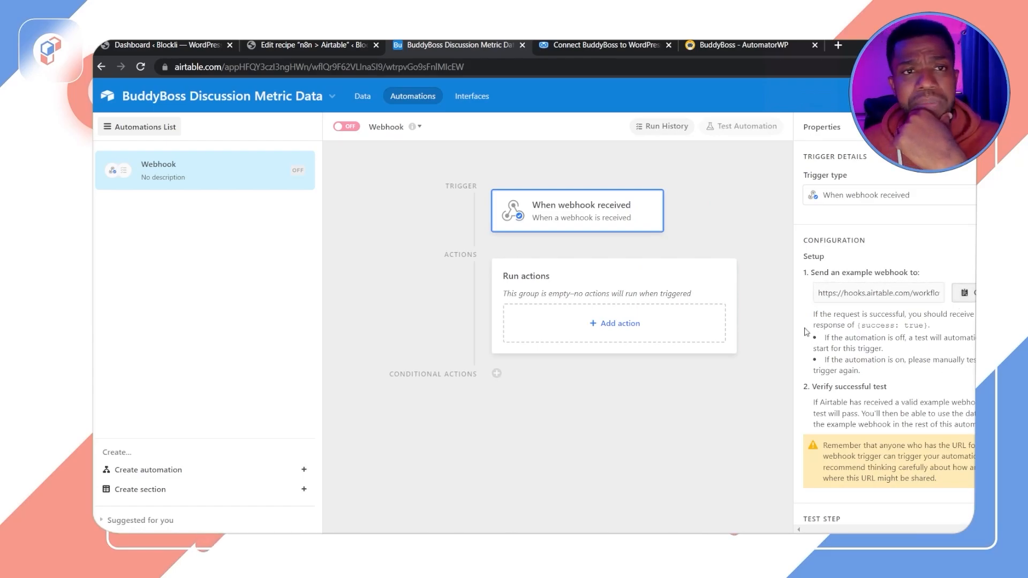
left_click(309, 45)
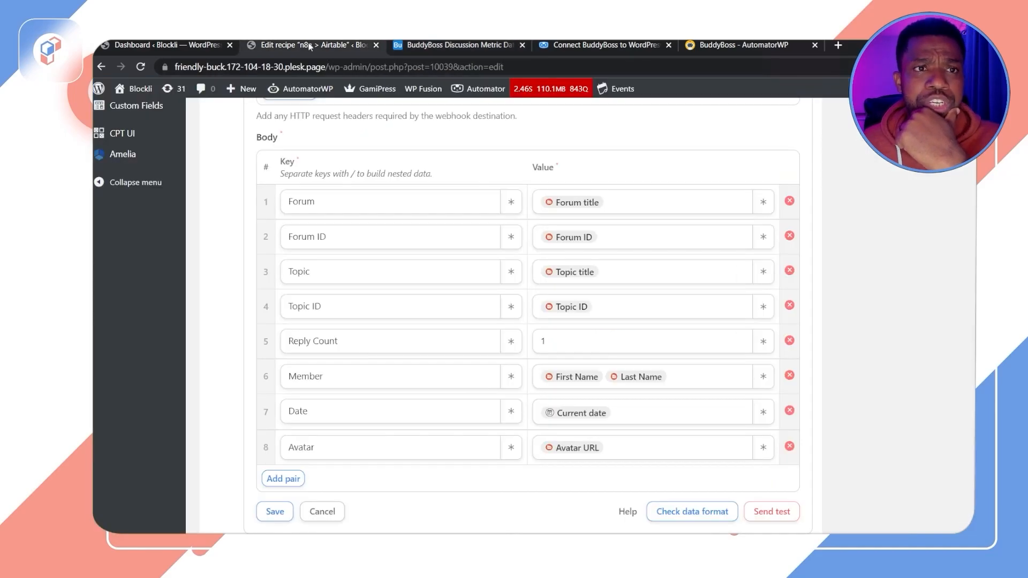
Step: Open the AutomatorWP automations list in a new browser tab alongside the n8n > Airtable recipe
scroll(421, 241, "up", 15)
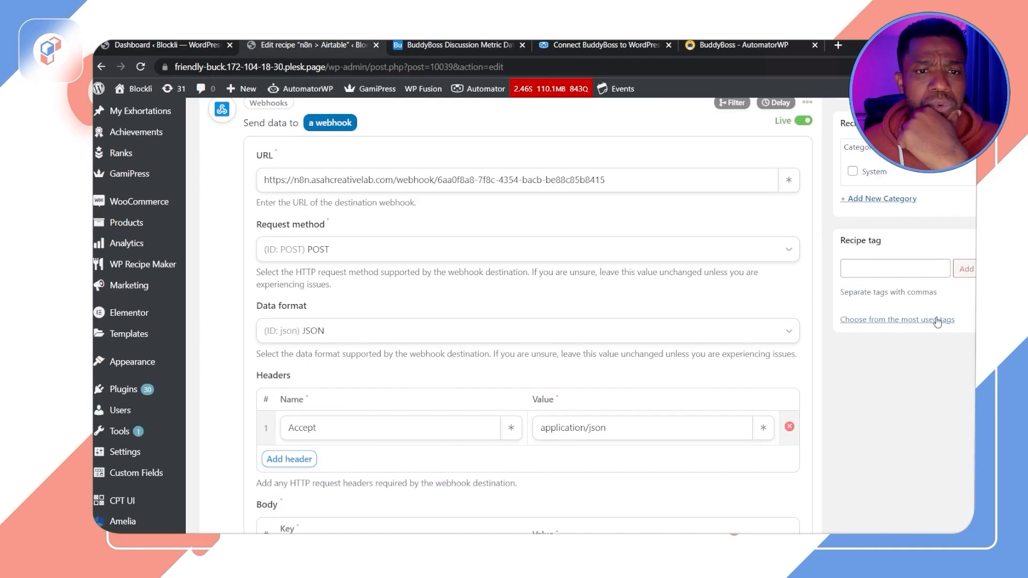
scroll(421, 242, "up", 4)
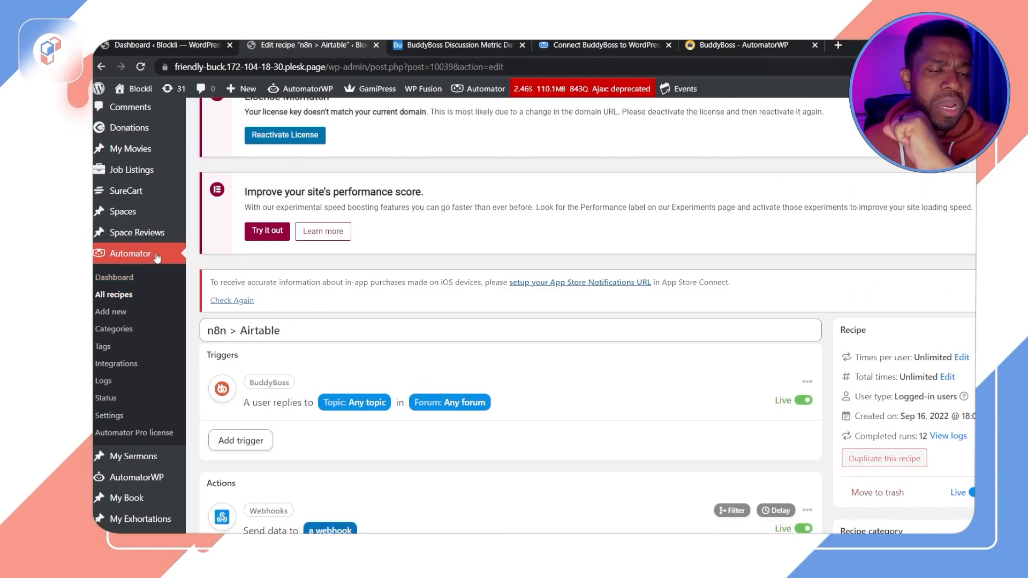
scroll(135, 327, "down", 3)
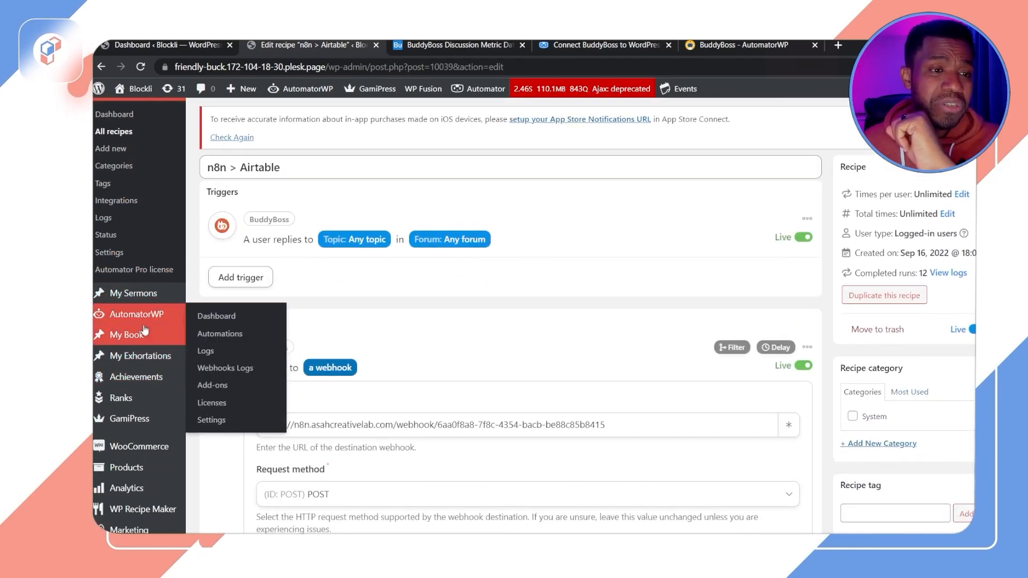
mouse_move(163, 317)
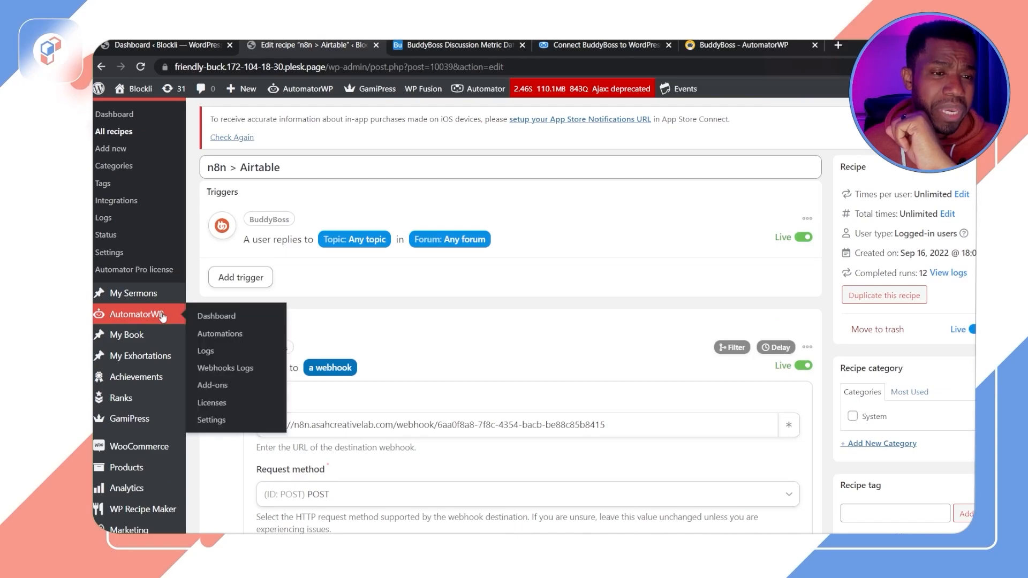
middle_click(206, 317)
left_click(404, 47)
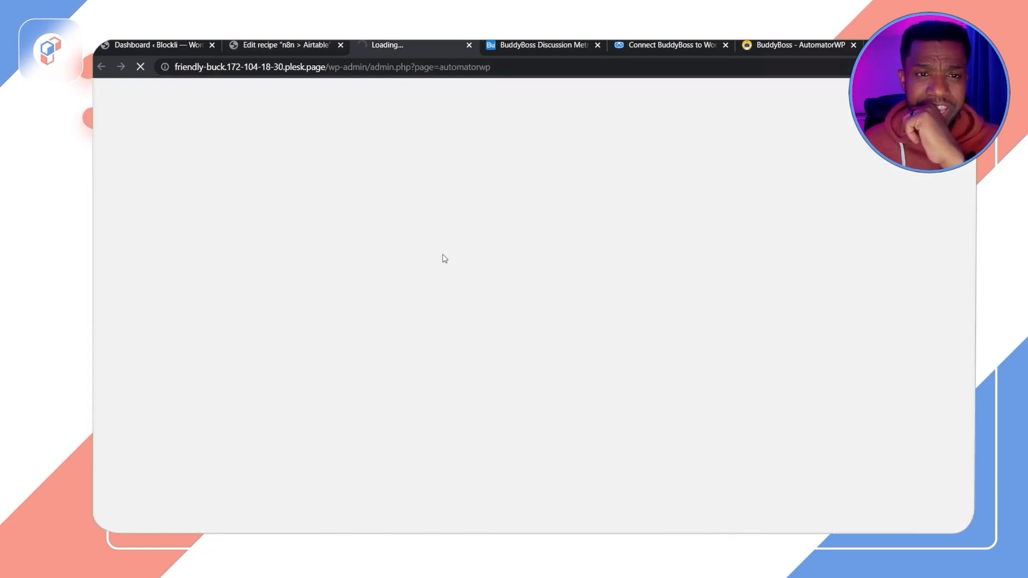
scroll(589, 380, "down", 3)
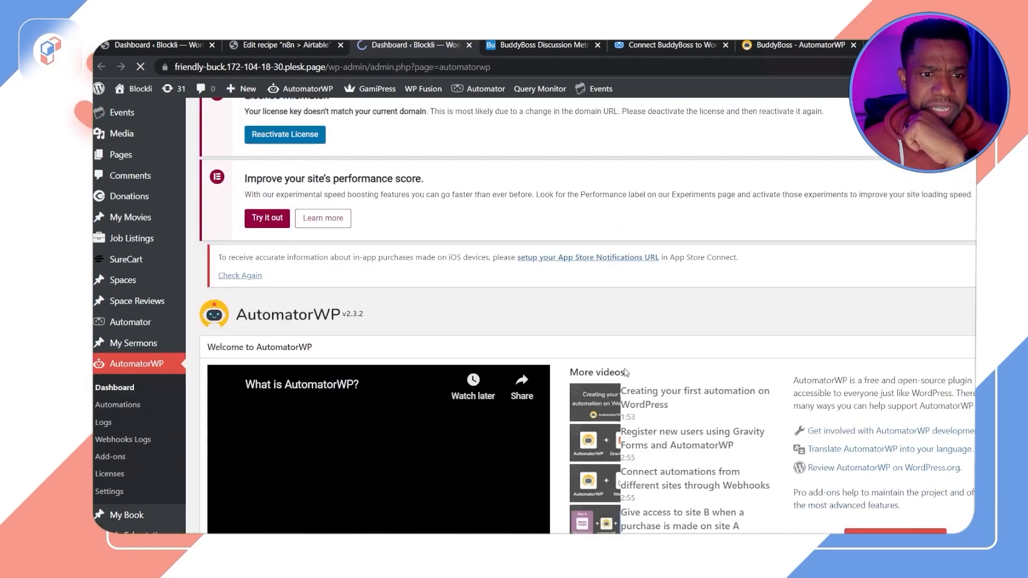
scroll(637, 383, "down", 3)
left_click(118, 173)
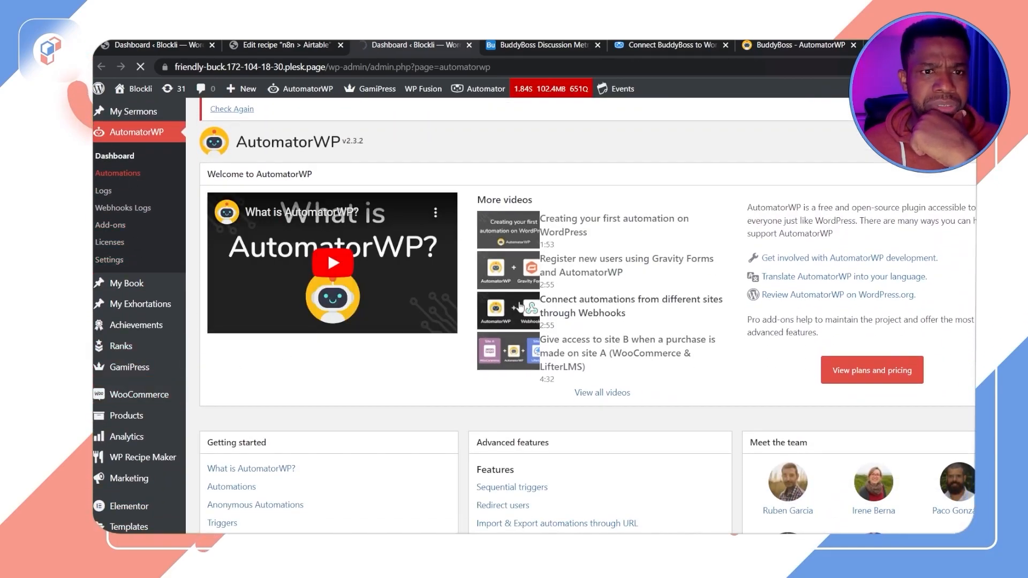
Step: Add a new automation of the Logged-in type
scroll(625, 377, "down", 4)
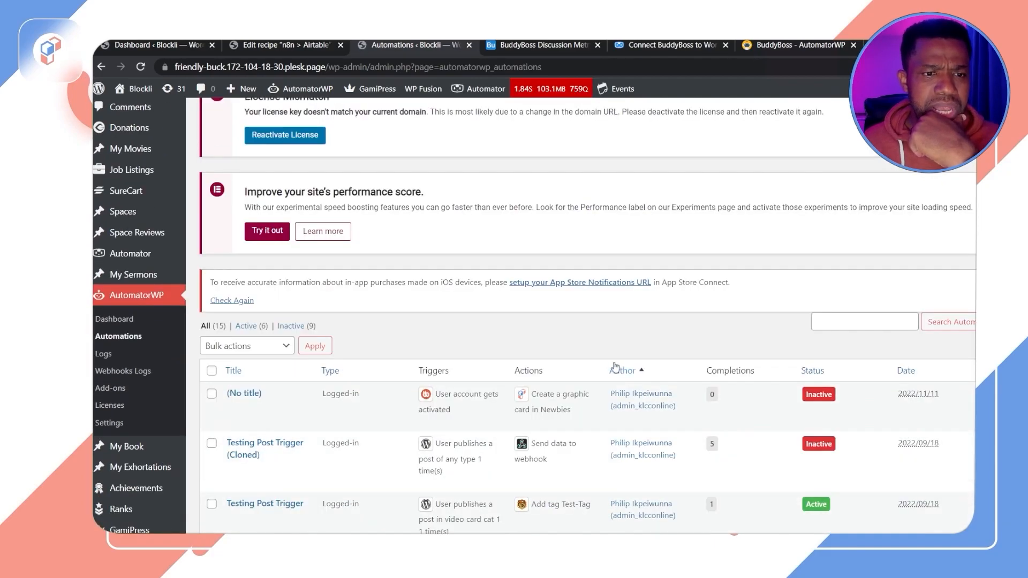
scroll(615, 367, "down", 5)
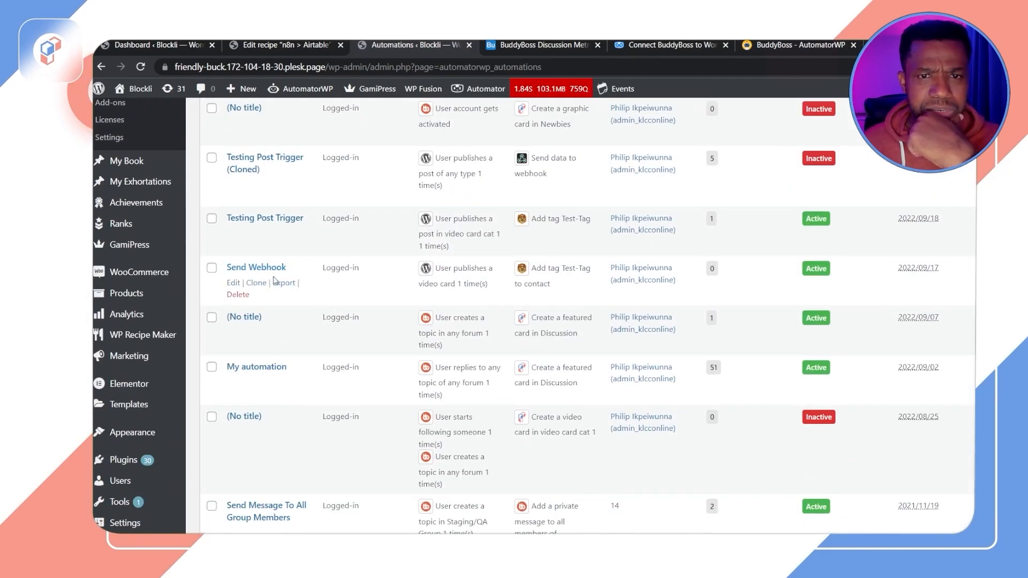
scroll(270, 216, "up", 9)
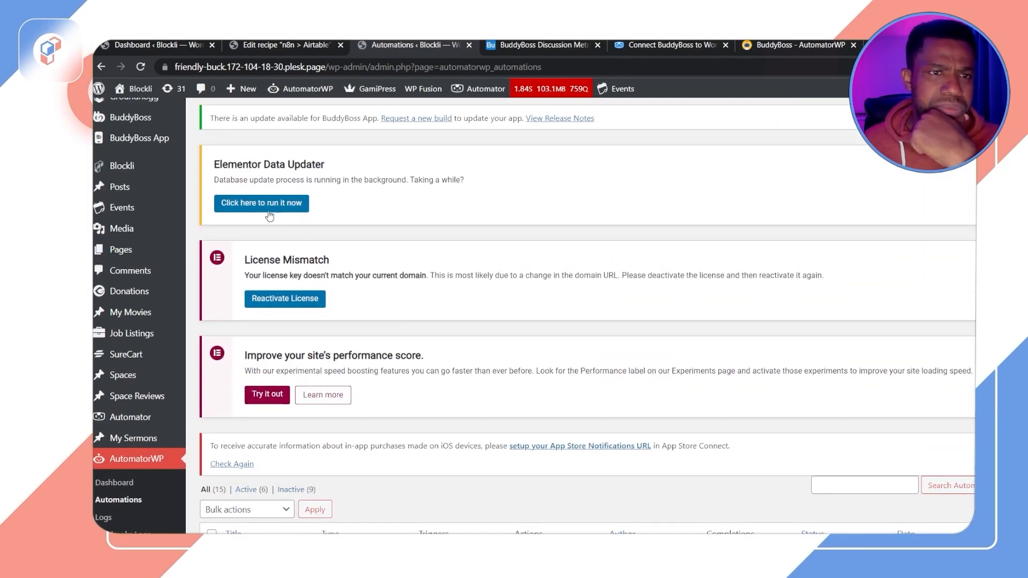
scroll(270, 216, "up", 1)
left_click(329, 120)
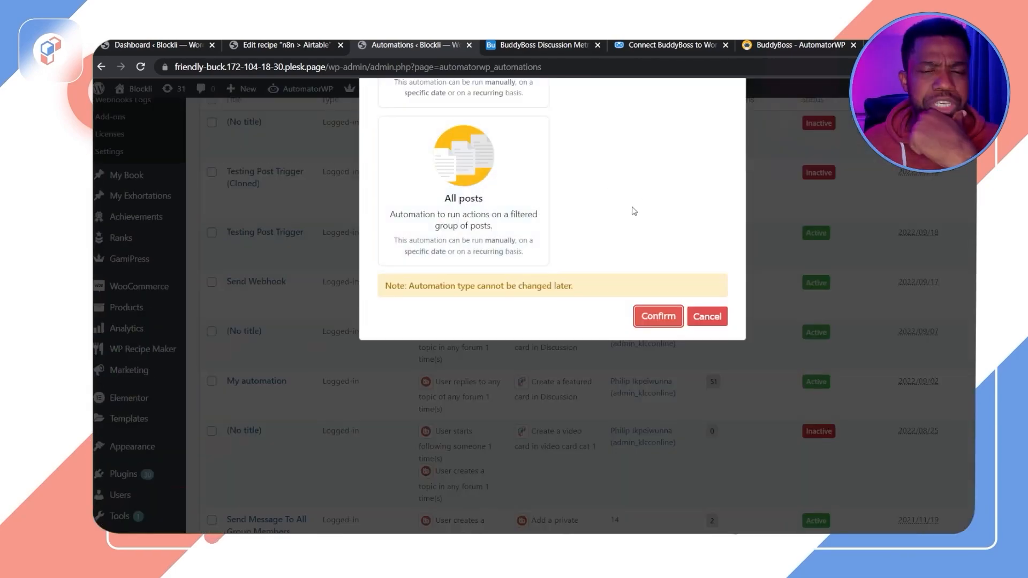
scroll(553, 292, "up", 4)
scroll(538, 270, "up", 5)
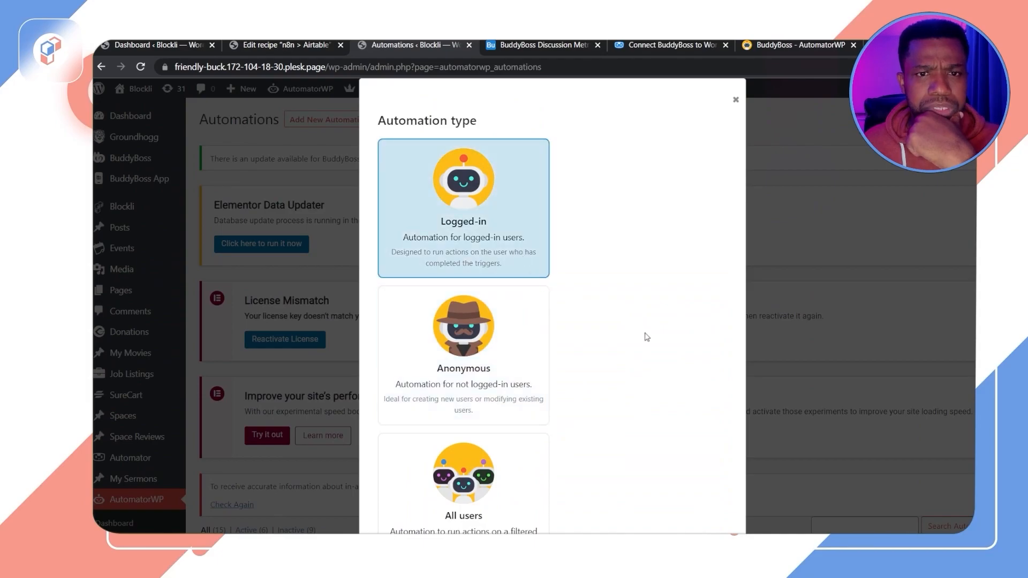
scroll(624, 370, "down", 7)
left_click(665, 425)
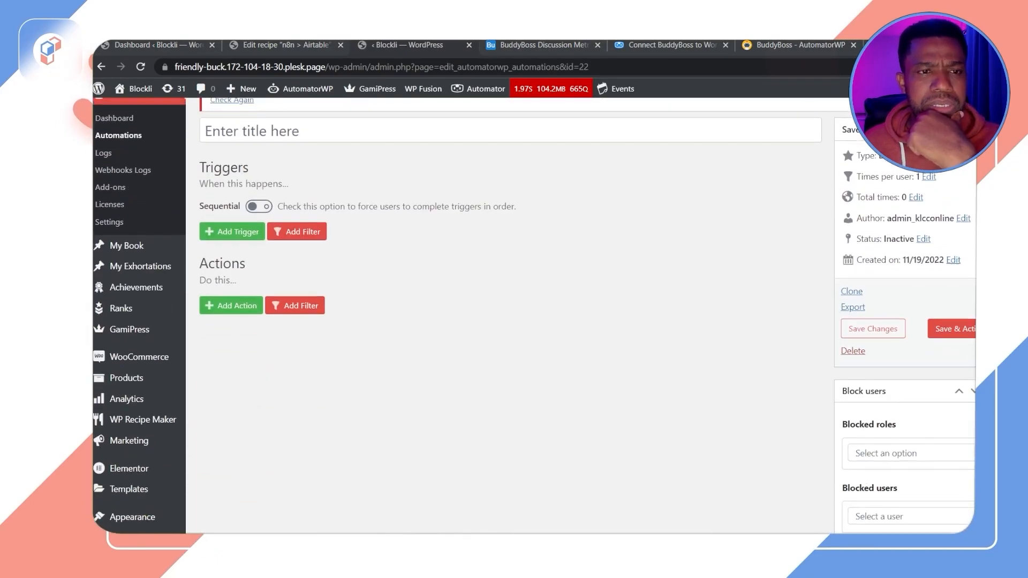
Step: Title the new automation Send Discussion Webhook
left_click(268, 249)
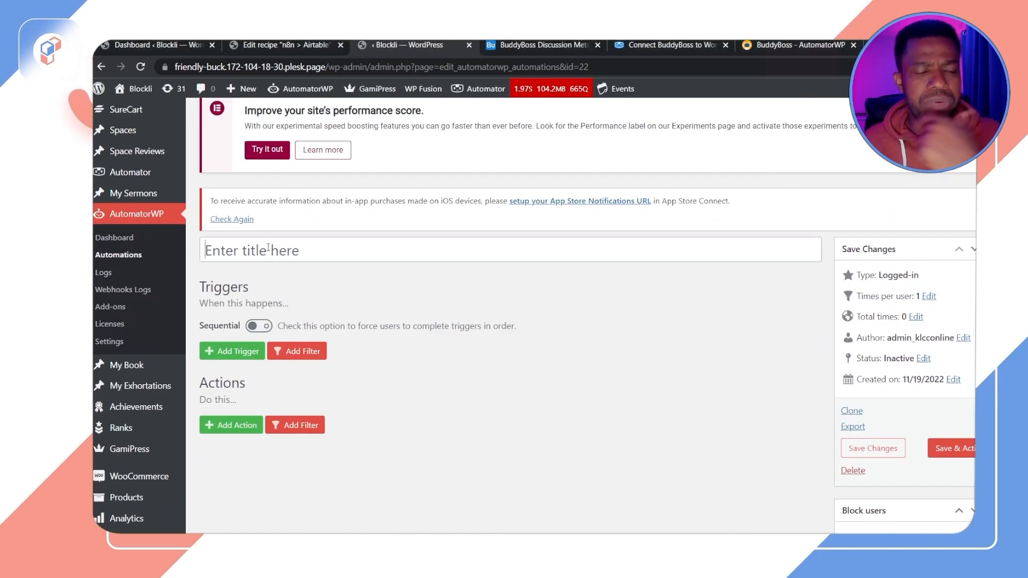
type("Send We")
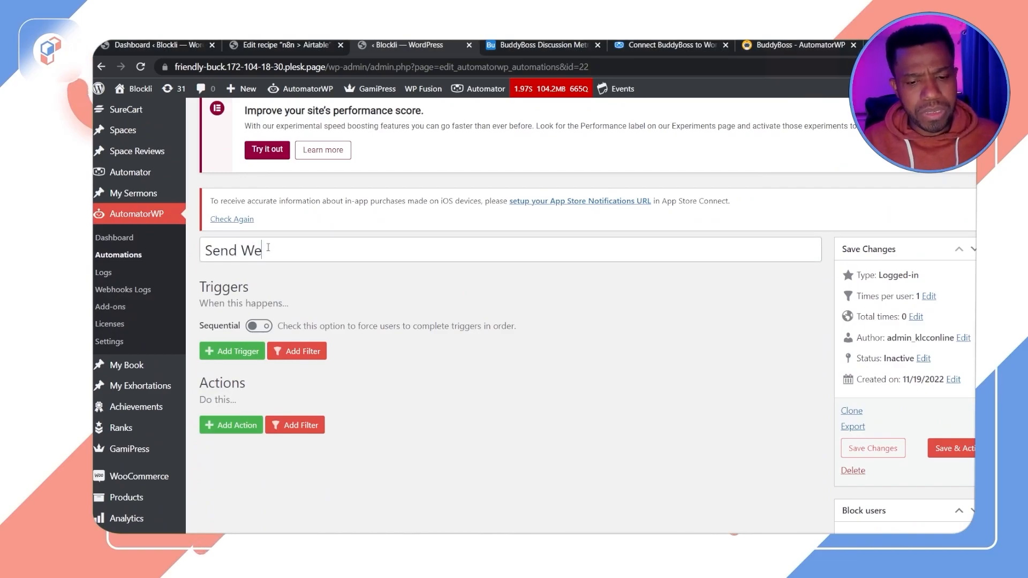
type("bhok")
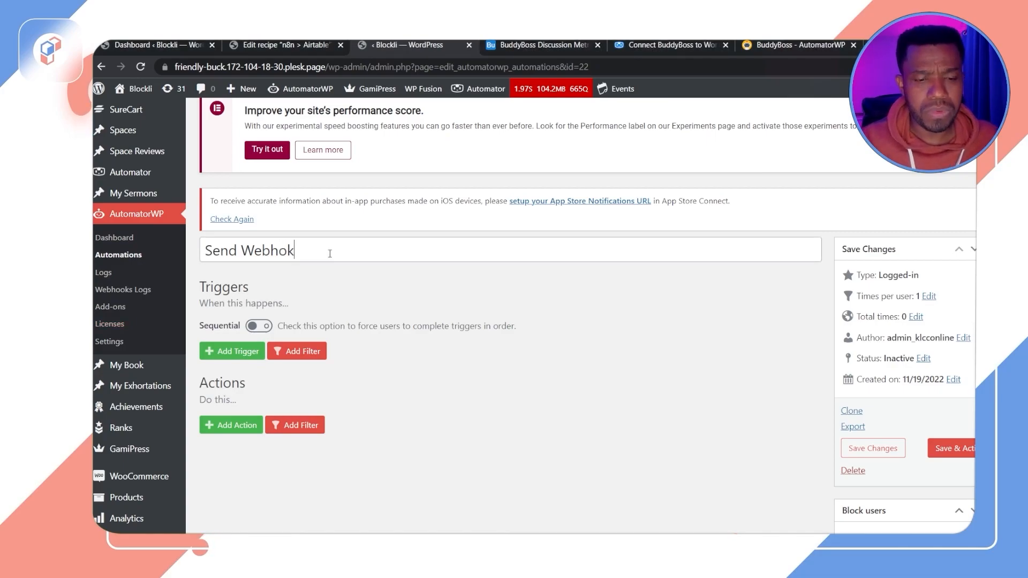
key("BackSpace")
type("ok")
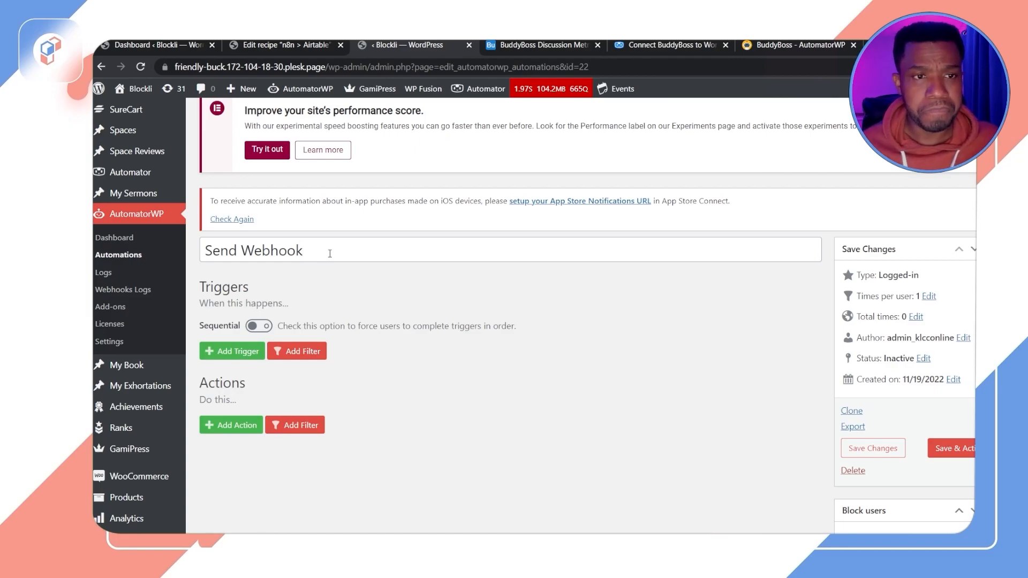
left_click(243, 250)
type("Discu")
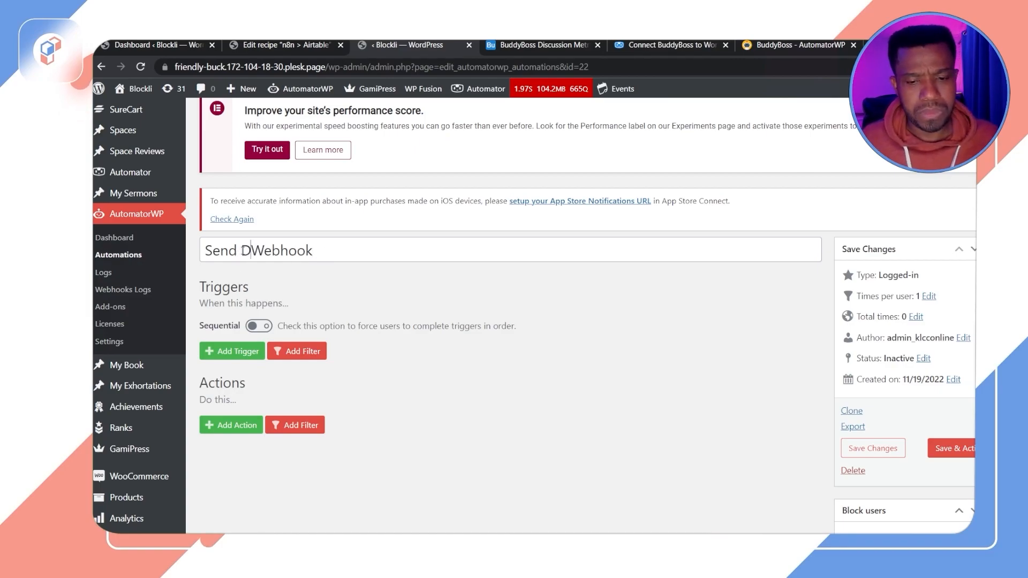
type("ssion")
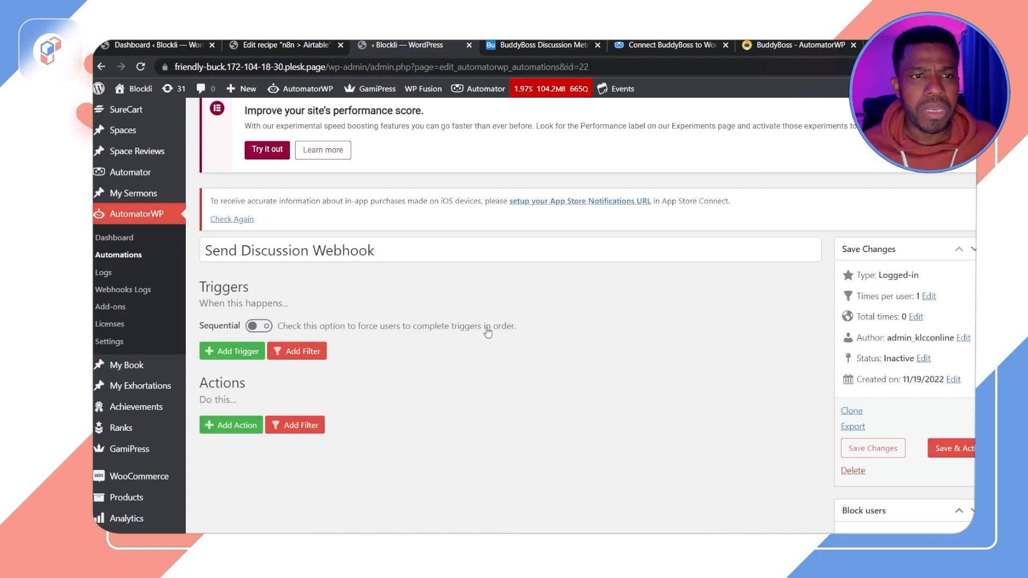
Step: Add a BuddyBoss trigger for when a user replies to a topic
left_click(238, 352)
scroll(375, 348, "down", 4)
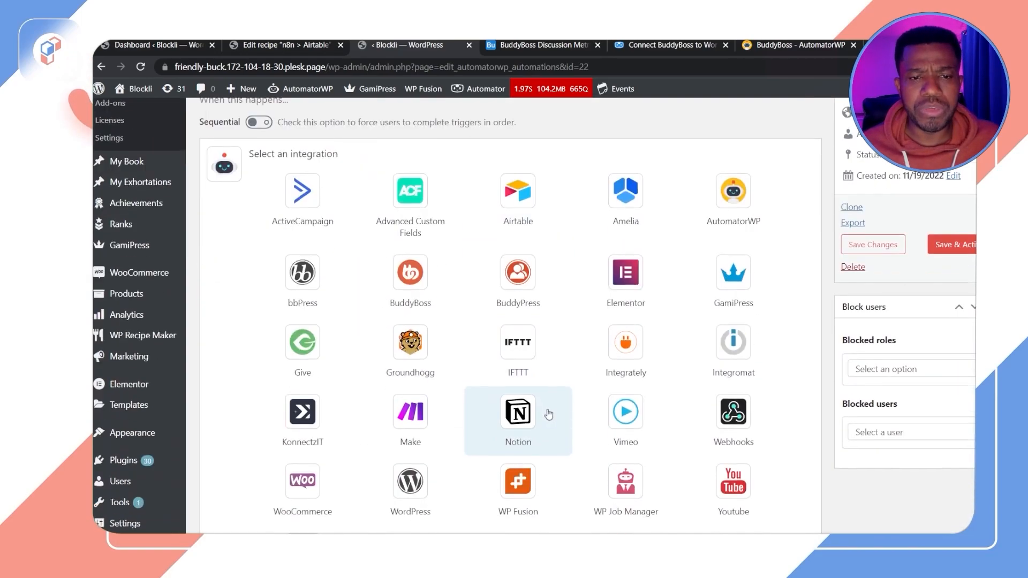
left_click(417, 287)
left_click(340, 189)
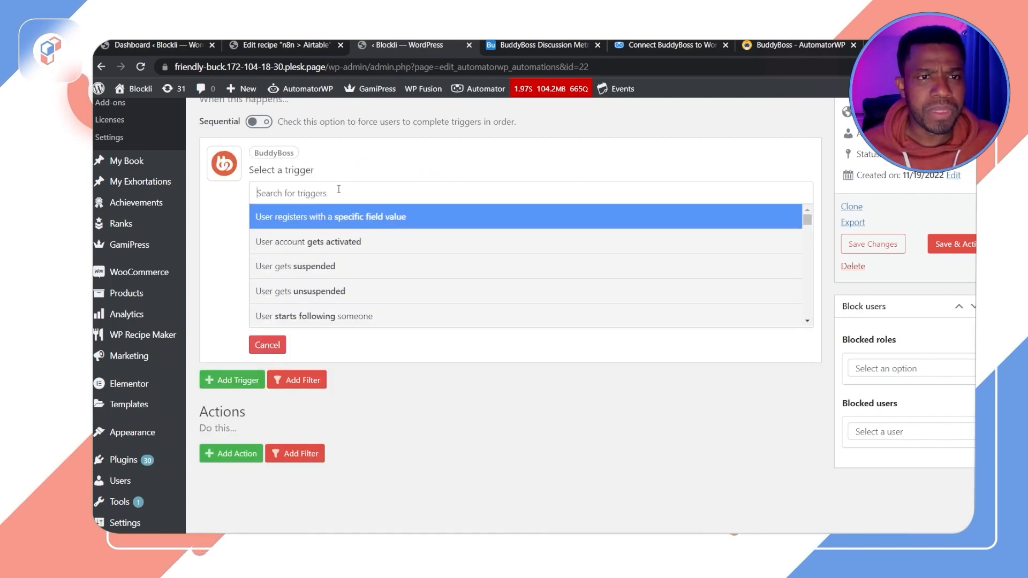
type("forum")
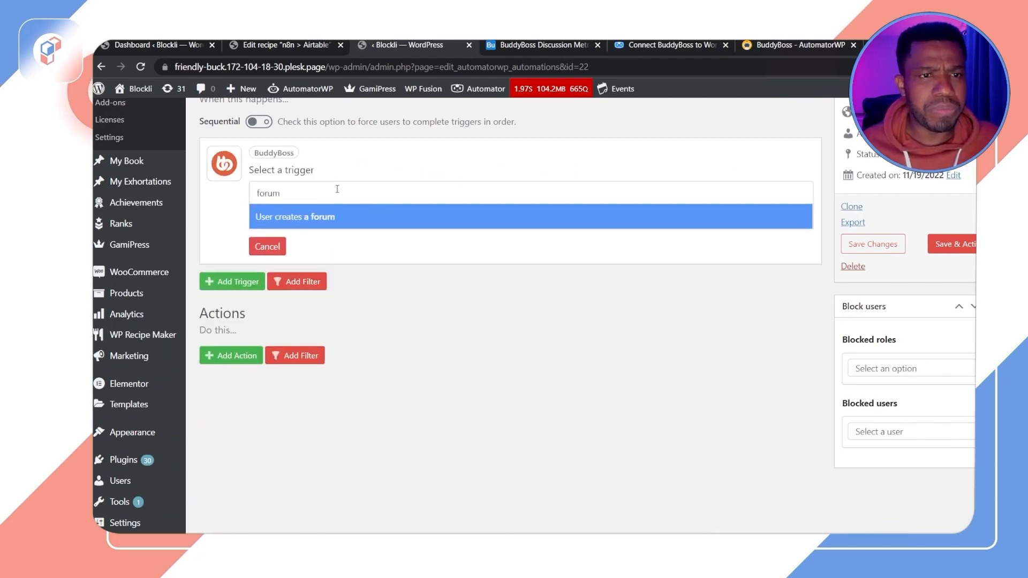
key("BackSpace")
key("BackSpace")
key("BackSpace")
key("BackSpace")
key("BackSpace")
type("top")
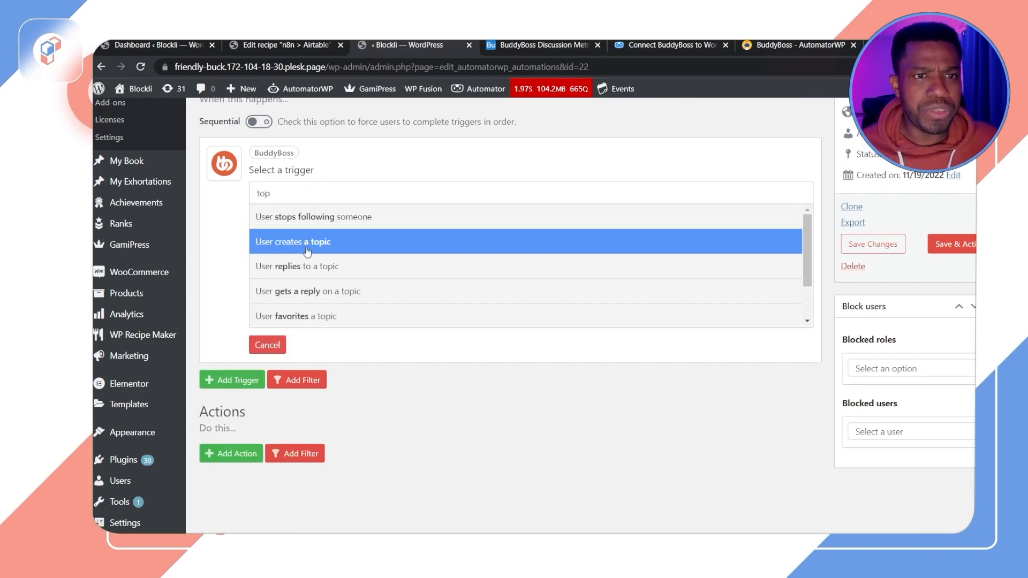
left_click(320, 273)
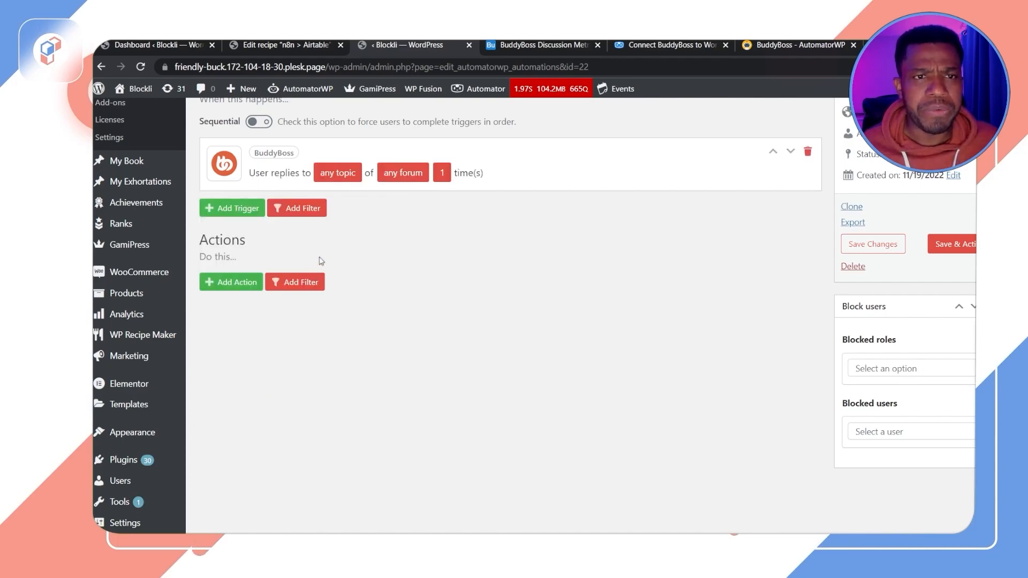
Step: Add a Webhooks action that sends data to a webhook
scroll(443, 265, "up", 3)
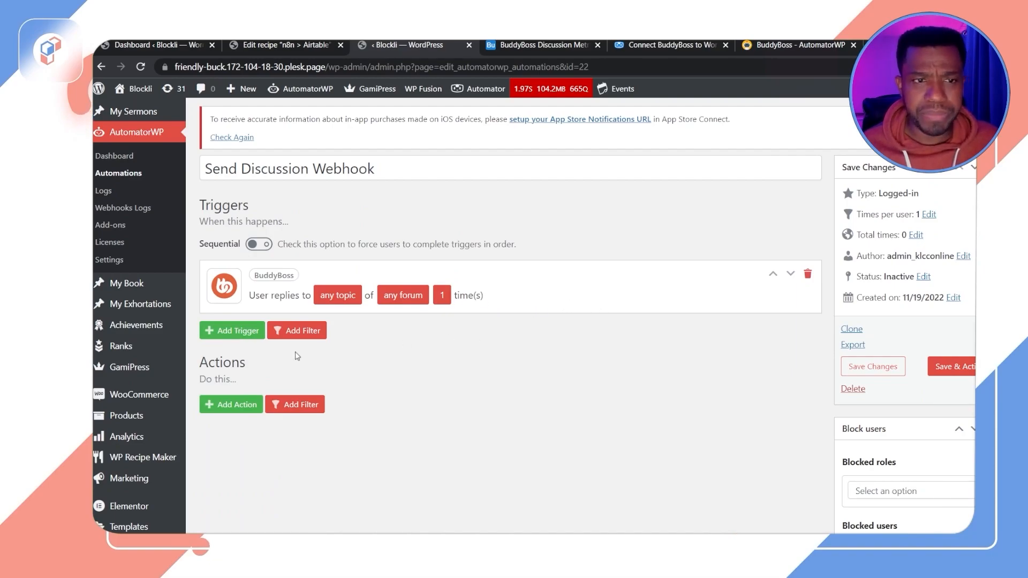
left_click(241, 405)
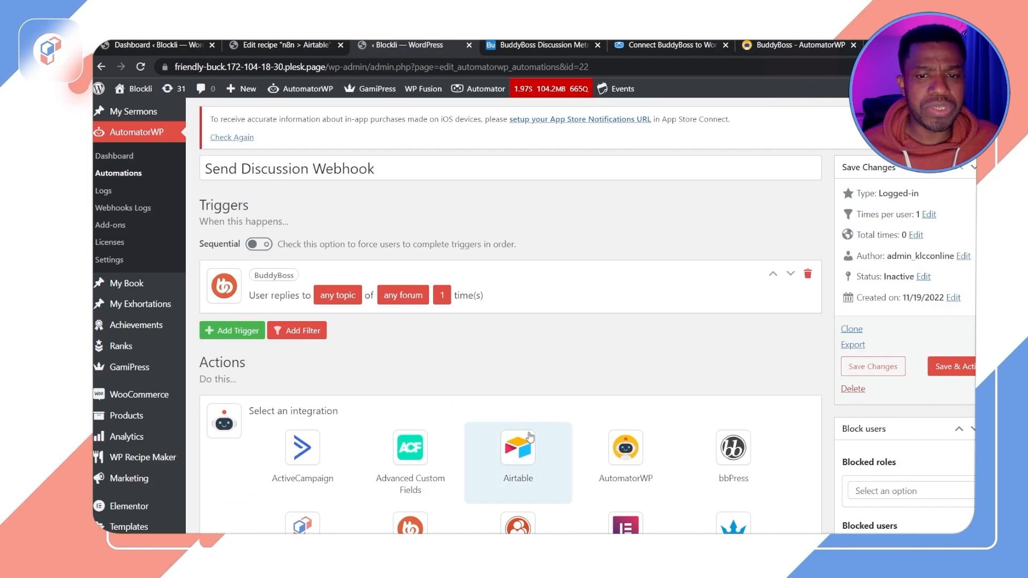
scroll(562, 436, "down", 1)
scroll(565, 435, "down", 4)
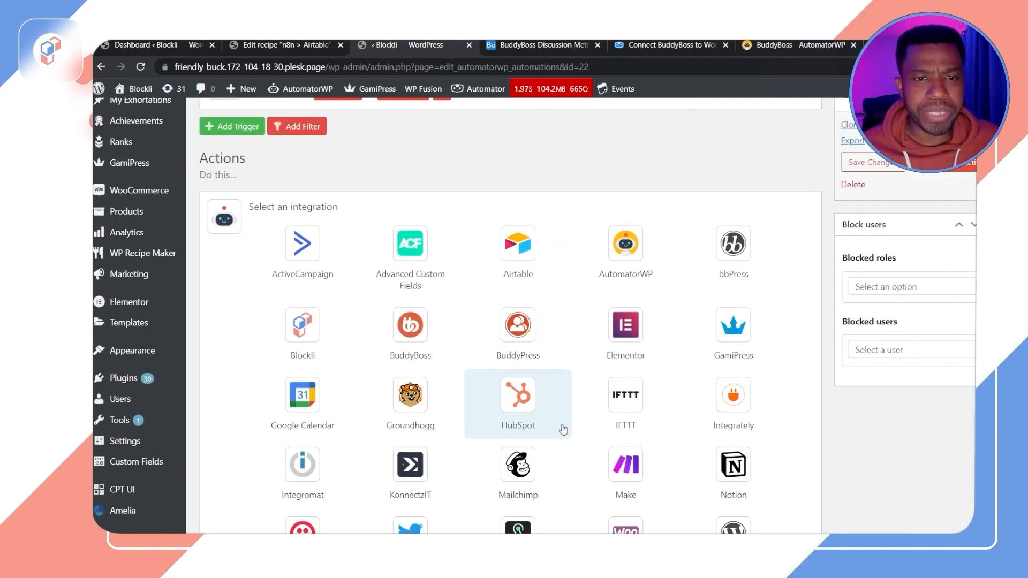
scroll(646, 393, "down", 4)
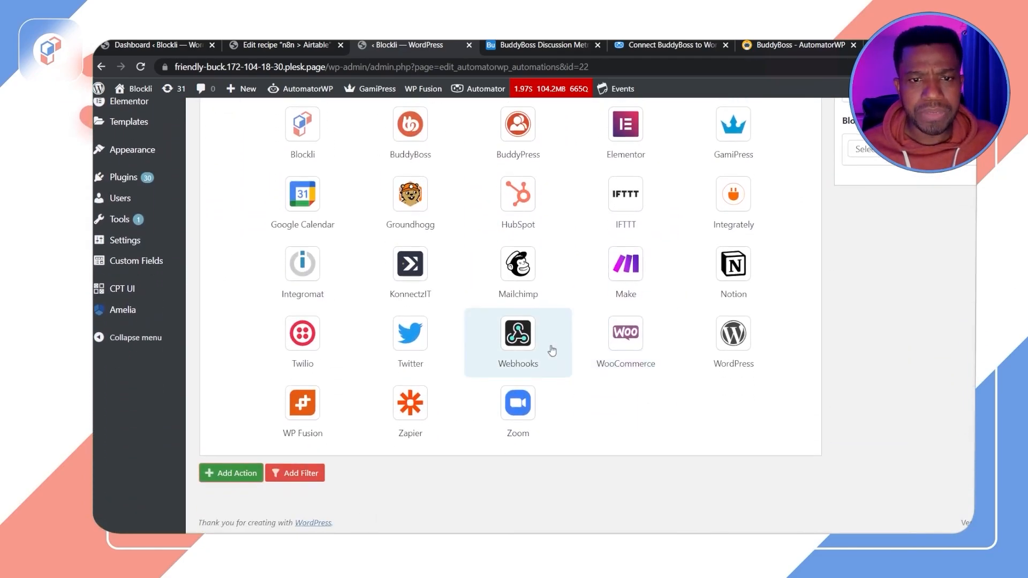
left_click(515, 343)
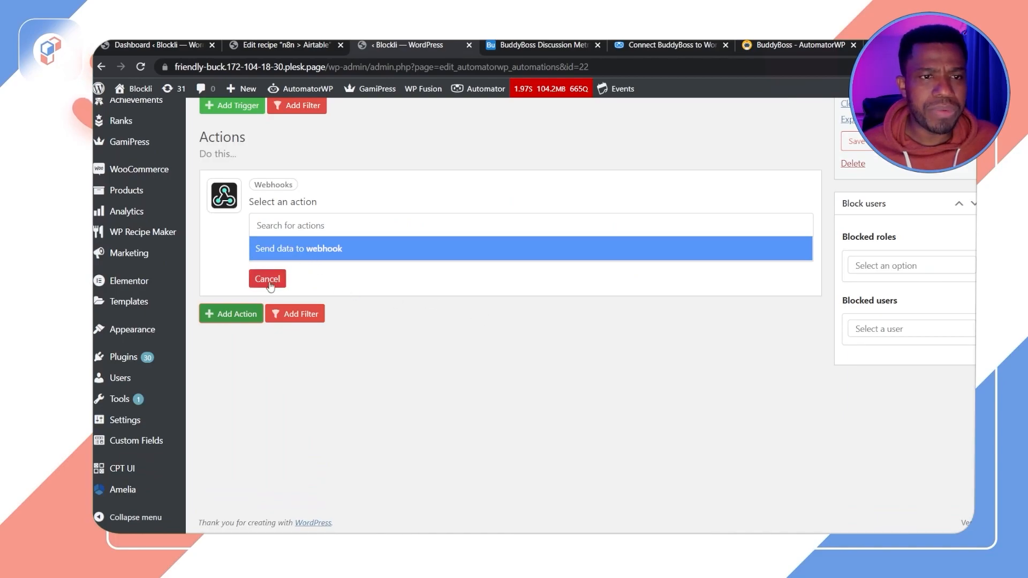
left_click(346, 255)
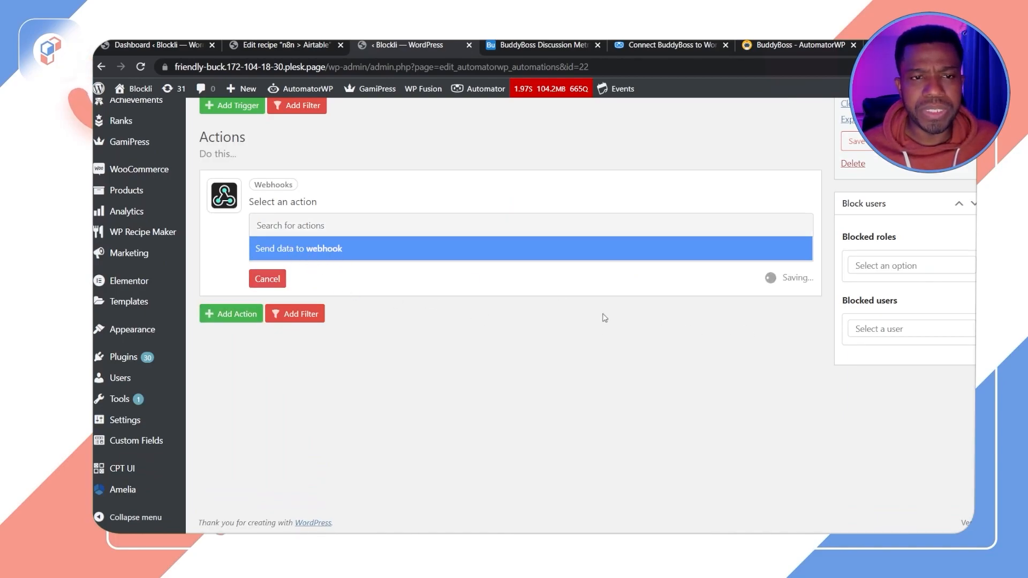
Step: Open the webhook action's settings form and return to the n8n > Airtable recipe tab for reference
scroll(454, 303, "up", 3)
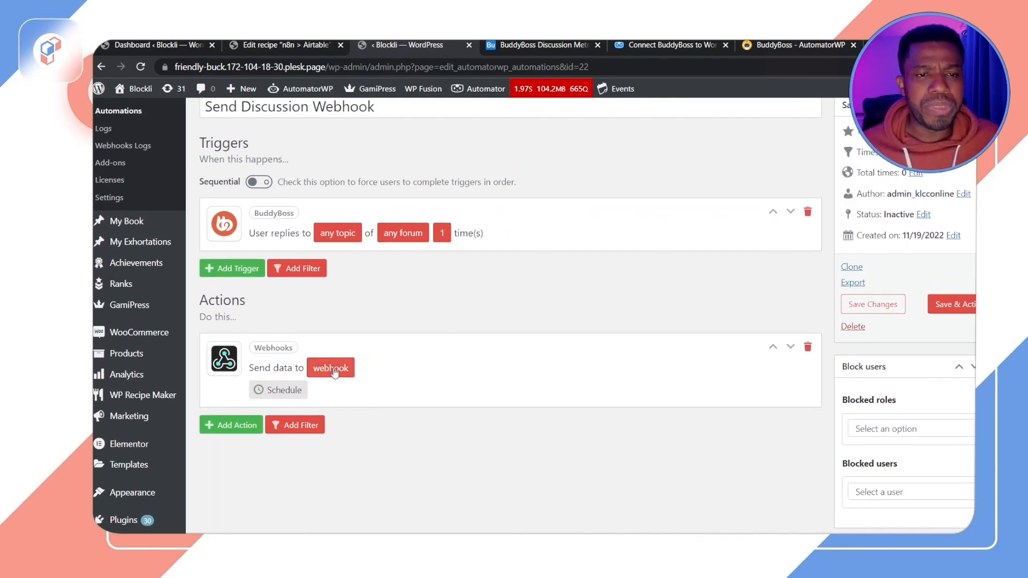
left_click(346, 375)
scroll(454, 401, "down", 4)
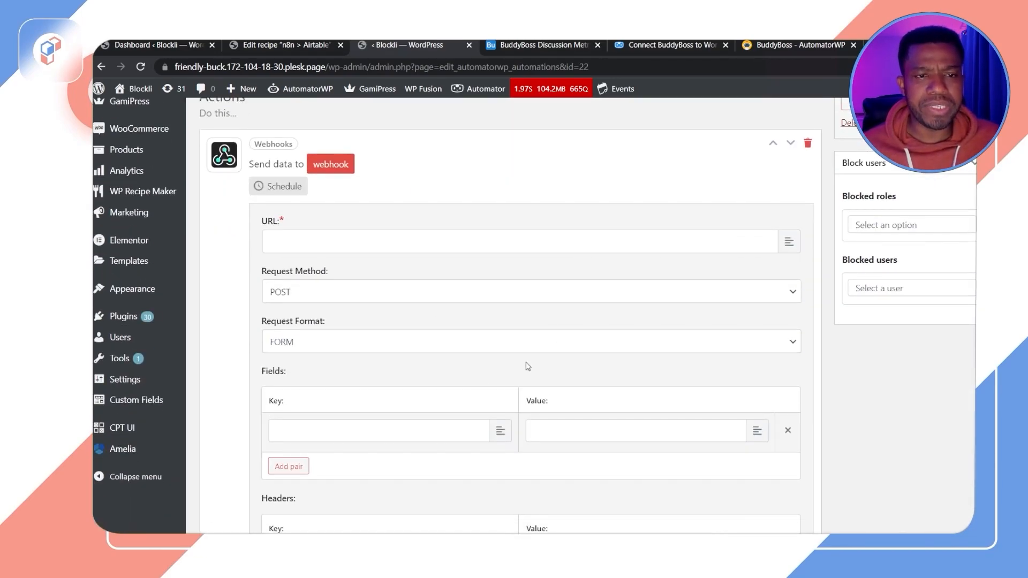
scroll(536, 381, "down", 4)
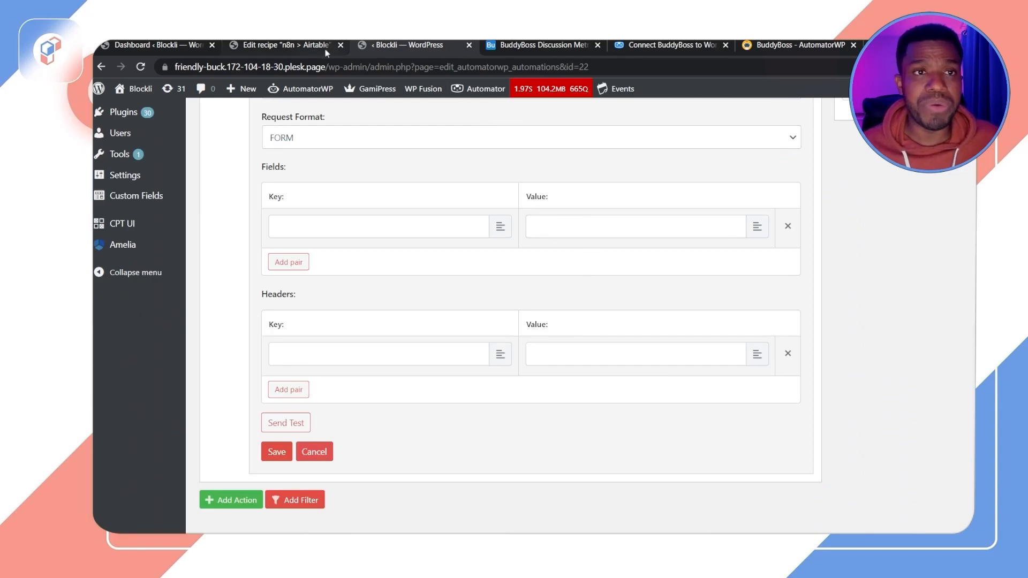
left_click(328, 48)
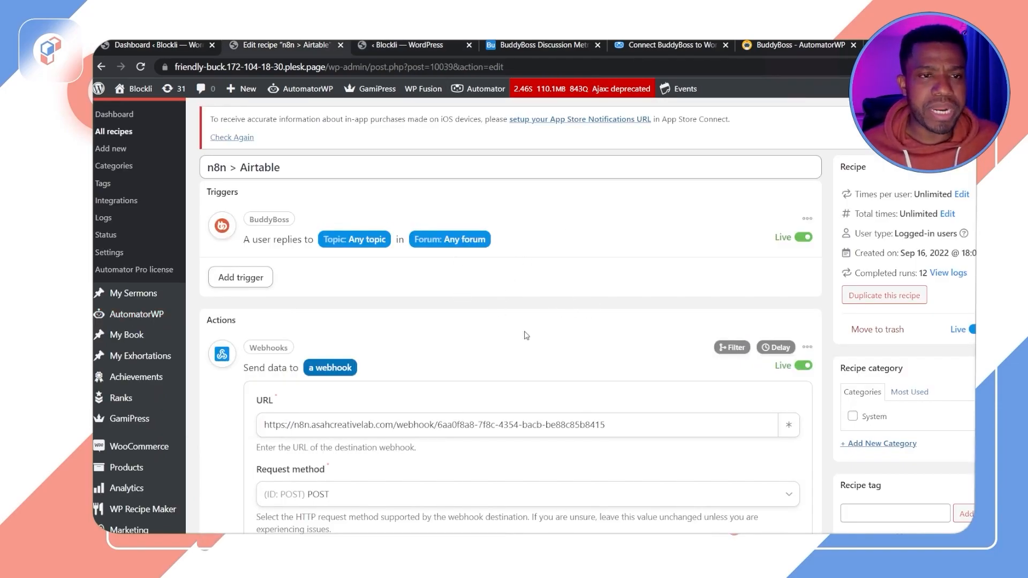
scroll(320, 343, "up", 2)
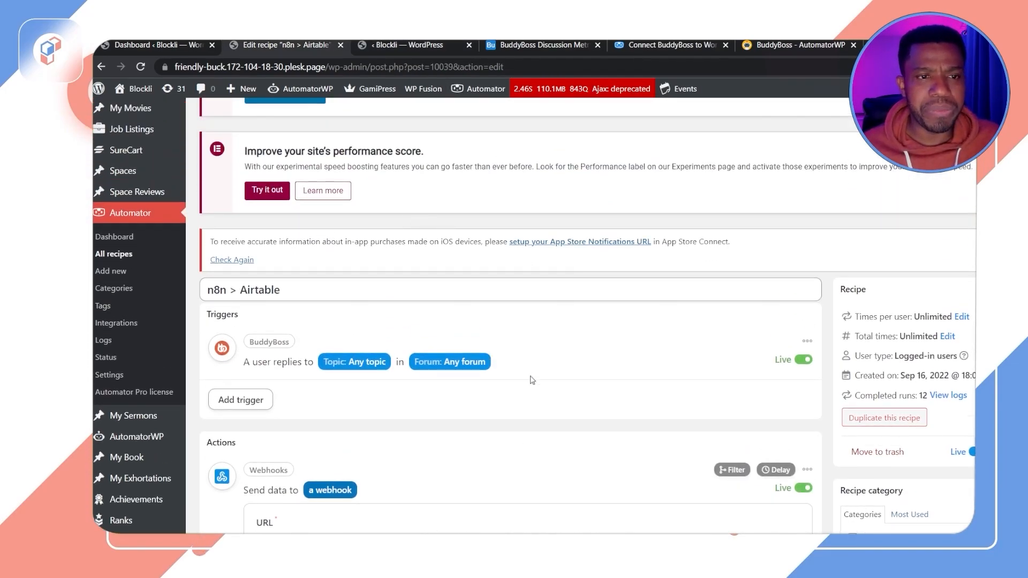
Step: Replace the reference recipe's webhook URL with the Airtable webhook URL copied from the Airtable automation
scroll(516, 375, "down", 2)
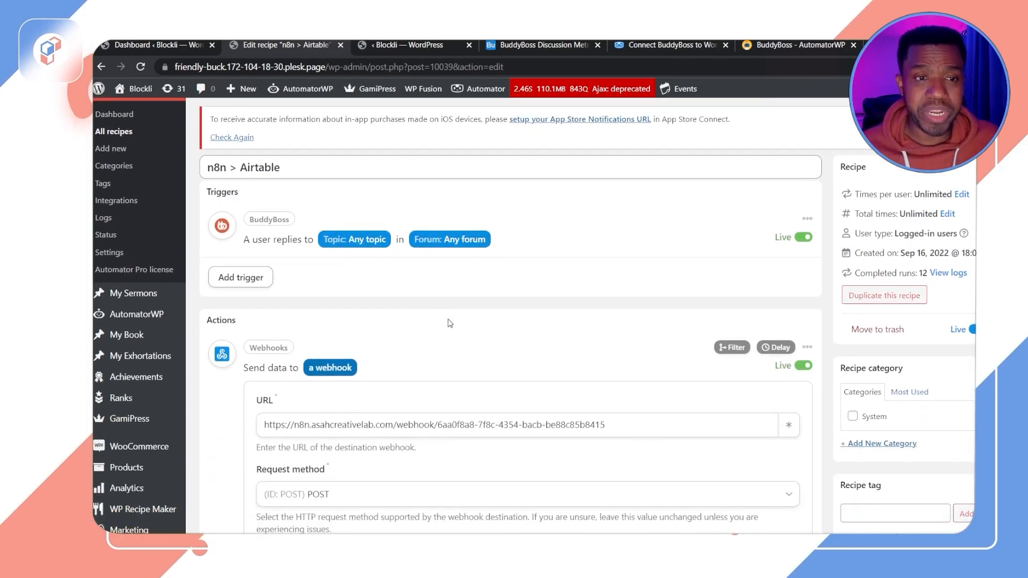
scroll(450, 323, "down", 3)
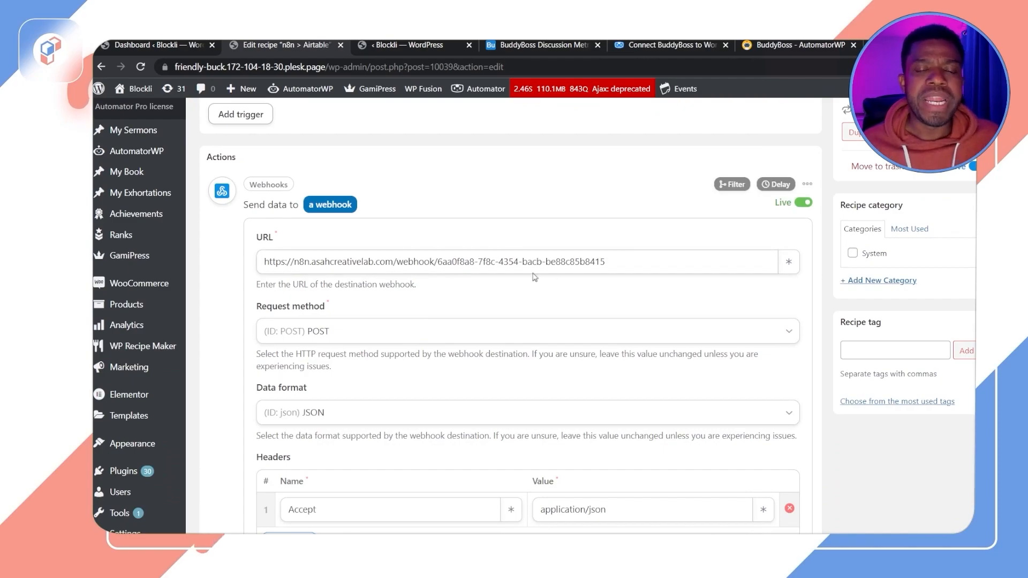
scroll(600, 286, "down", 3)
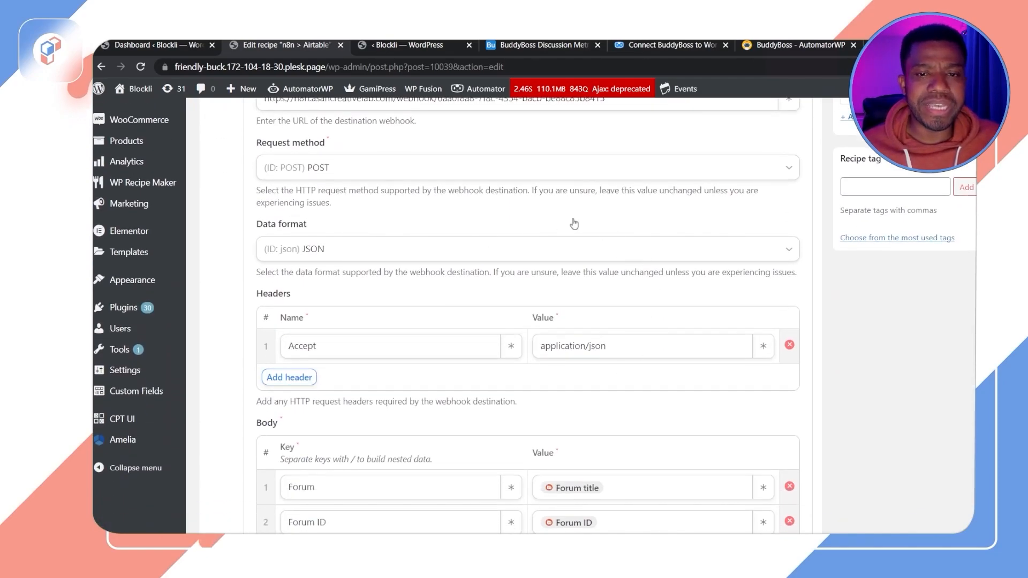
scroll(530, 372, "up", 2)
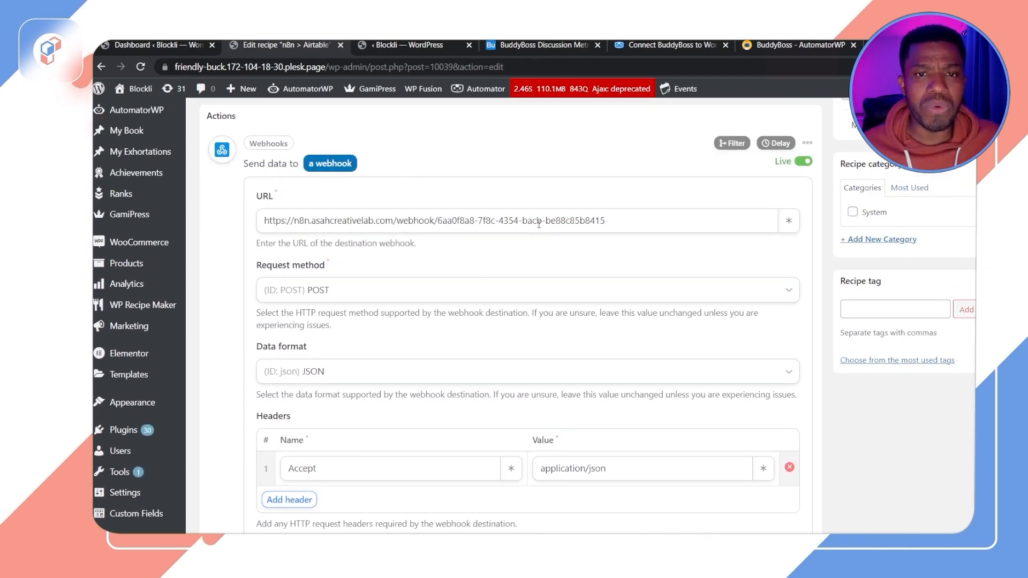
left_click_drag(631, 216, 236, 225)
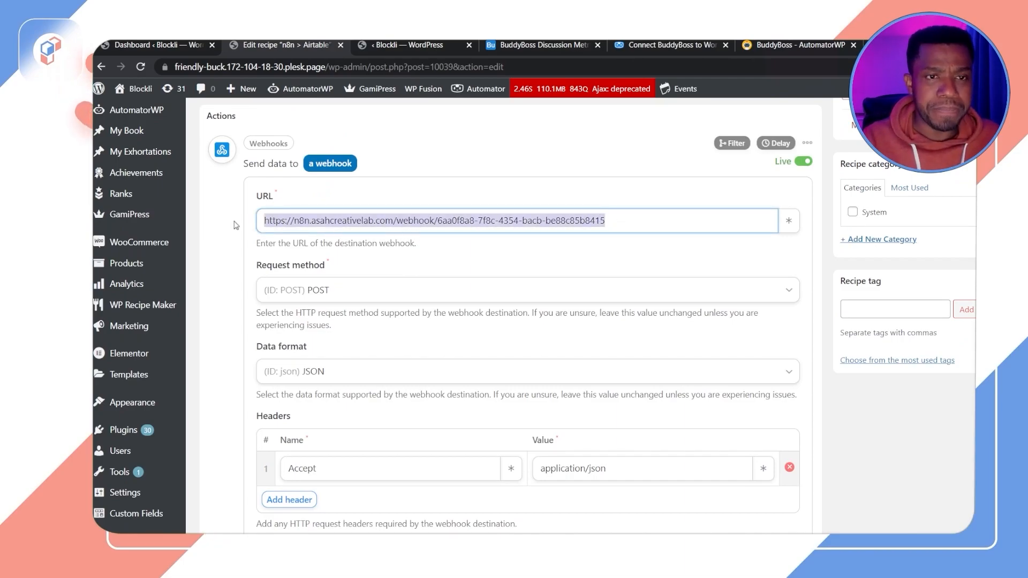
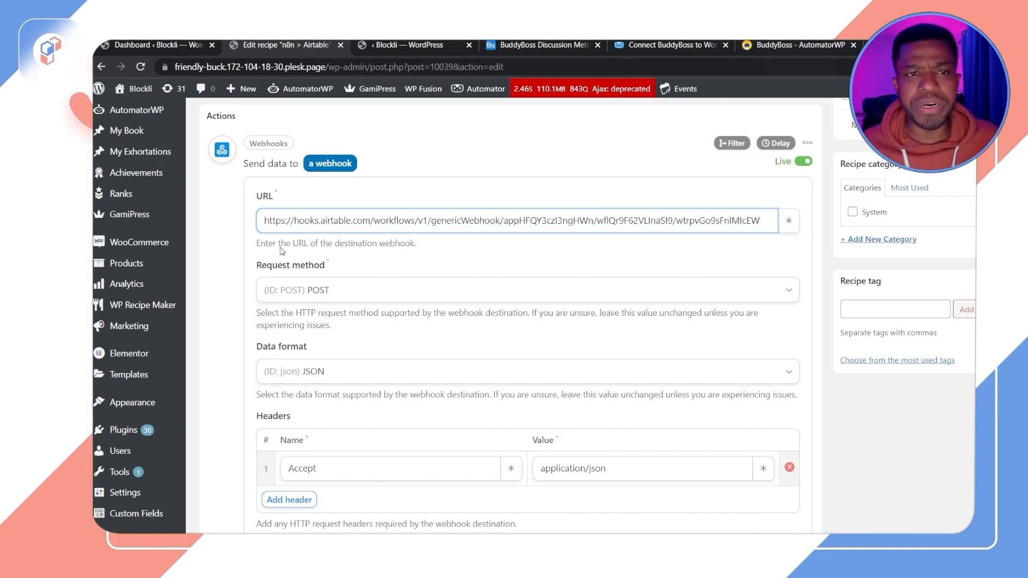
left_click(522, 48)
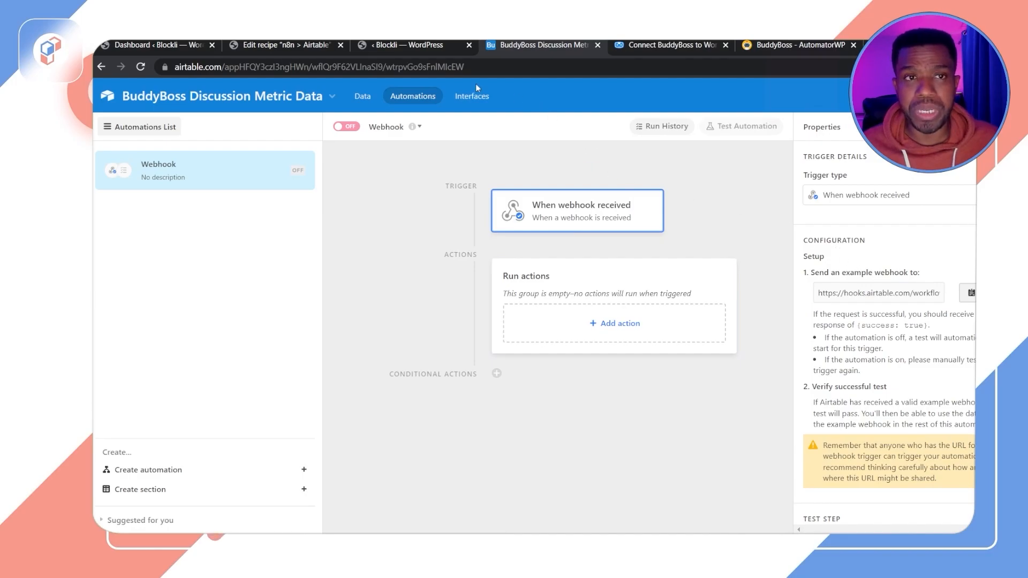
left_click(284, 47)
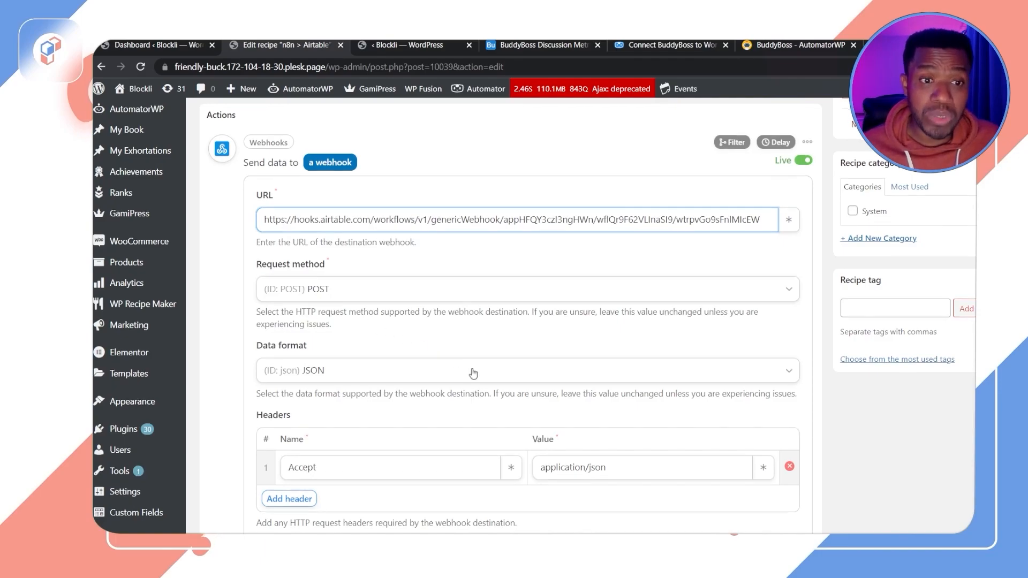
scroll(470, 374, "down", 3)
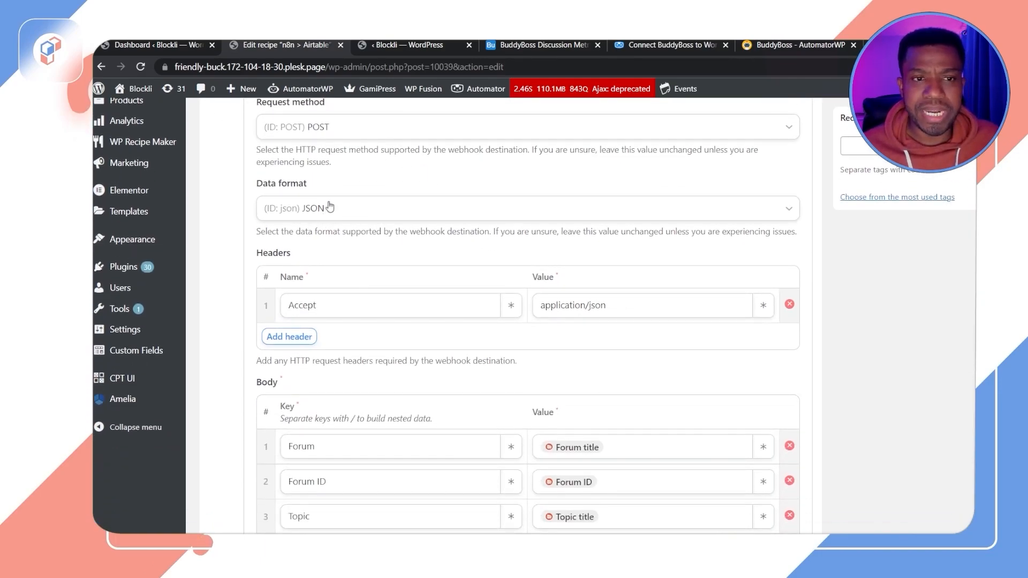
scroll(354, 287, "down", 1)
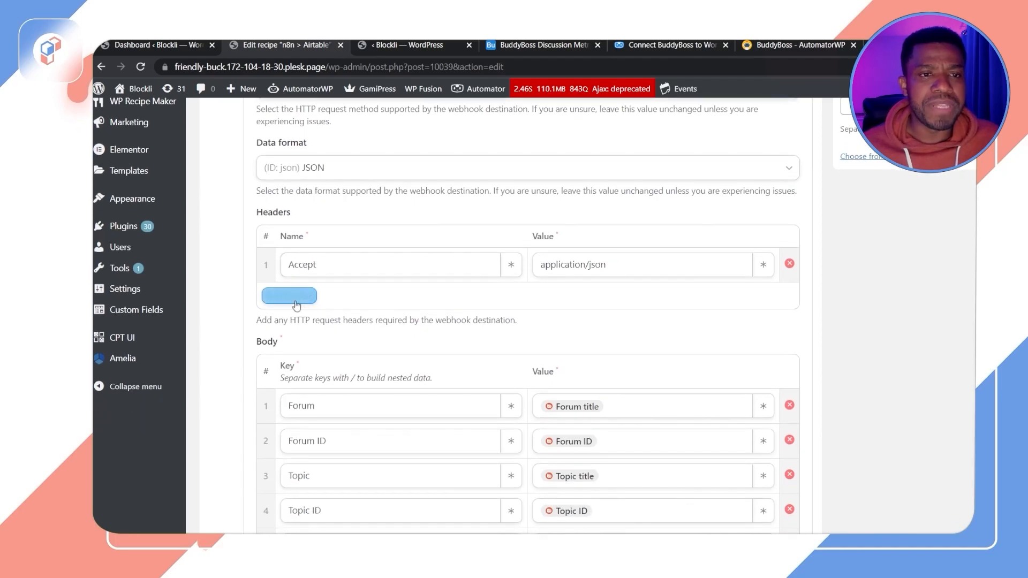
left_click(290, 296)
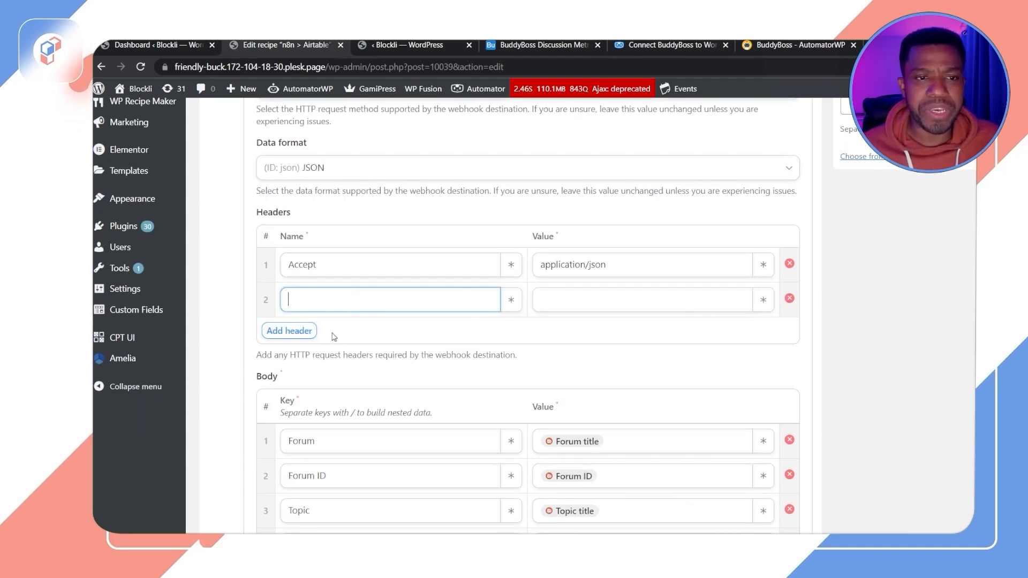
left_click(789, 298)
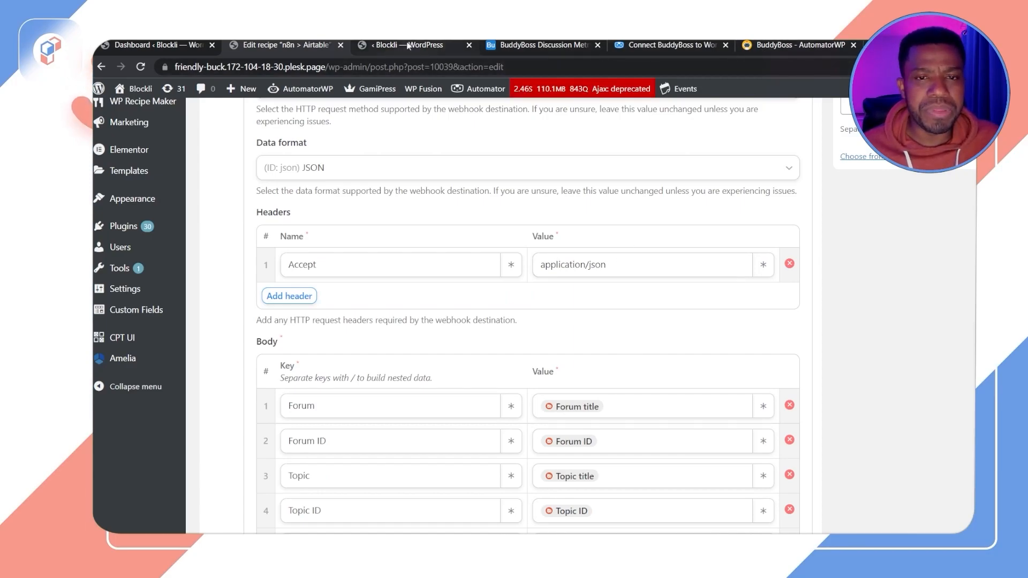
Step: Paste the Airtable webhook URL into the new automation's webhook action and set its request format to JSON
left_click_drag(321, 260, 270, 266)
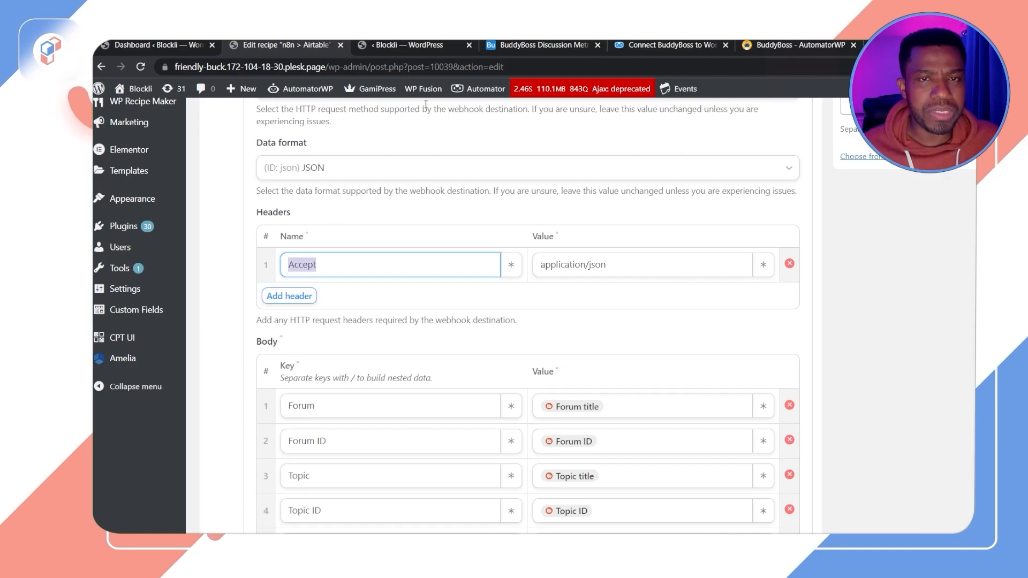
left_click(423, 47)
scroll(452, 236, "up", 7)
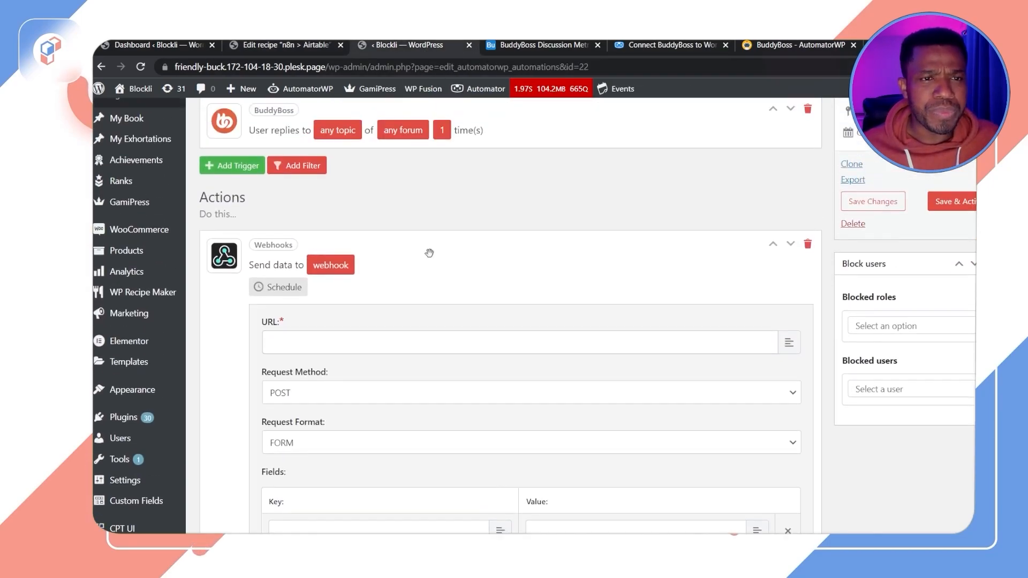
scroll(429, 378, "down", 2)
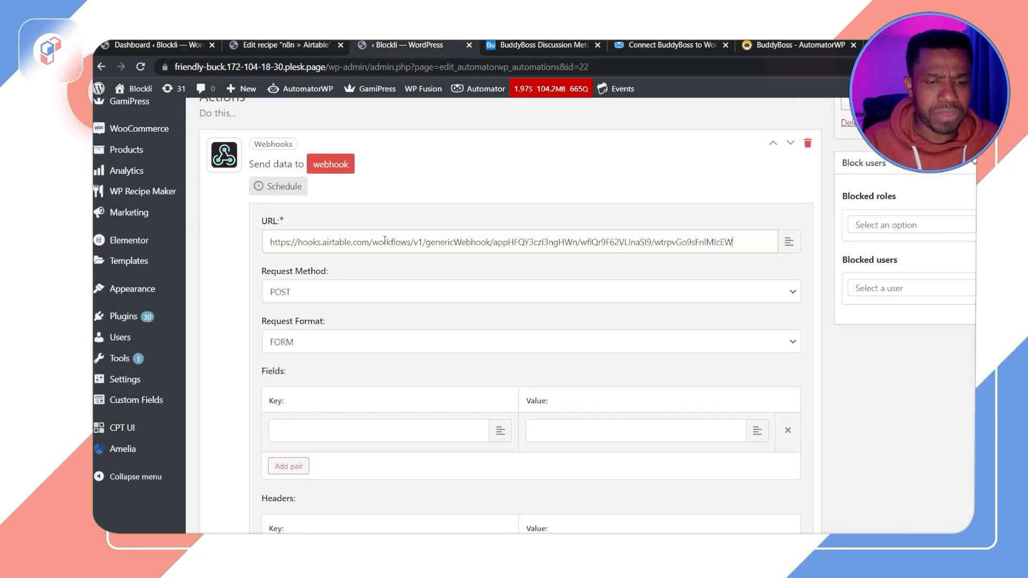
left_click(358, 352)
Step: Add a header with key Accept and value application/json to the webhook action
scroll(345, 380, "down", 2)
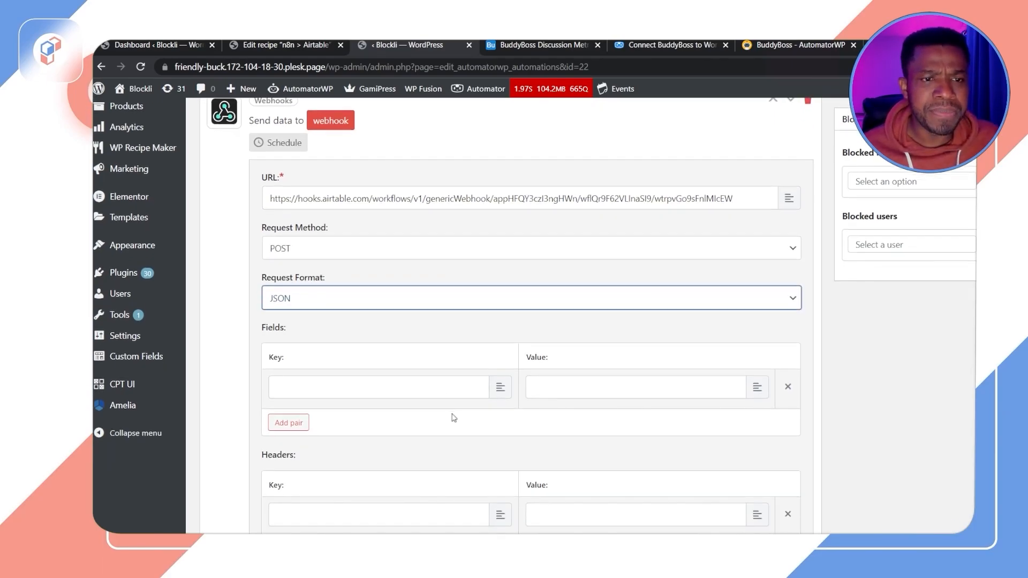
scroll(396, 345, "down", 1)
scroll(413, 390, "down", 1)
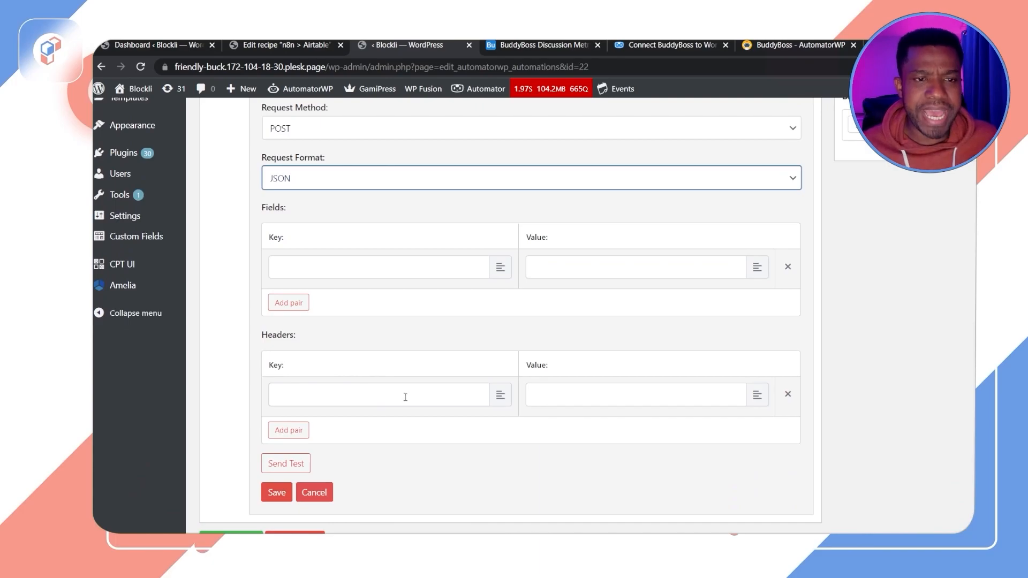
left_click(290, 47)
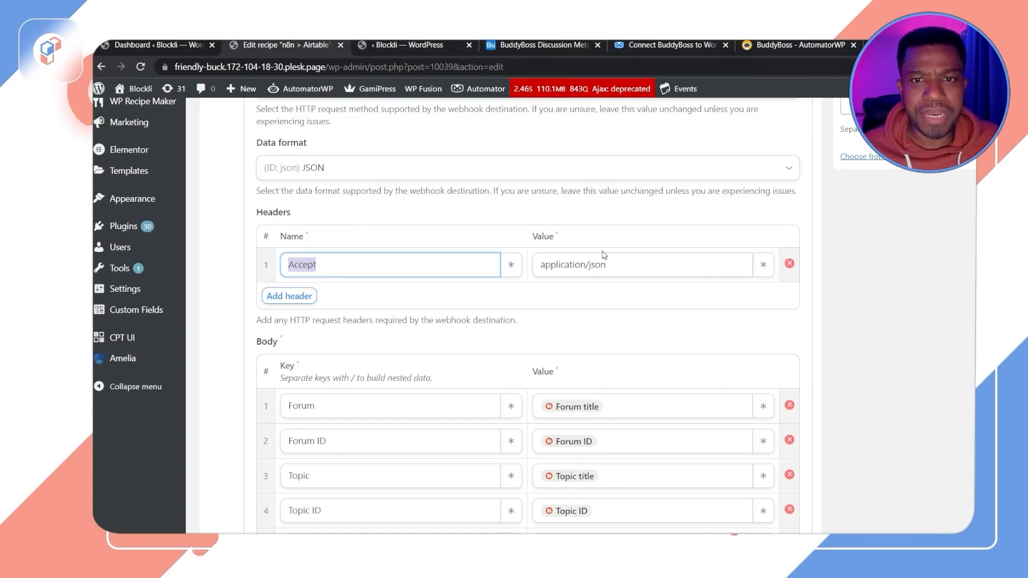
key("Tab")
key("ctrl+c")
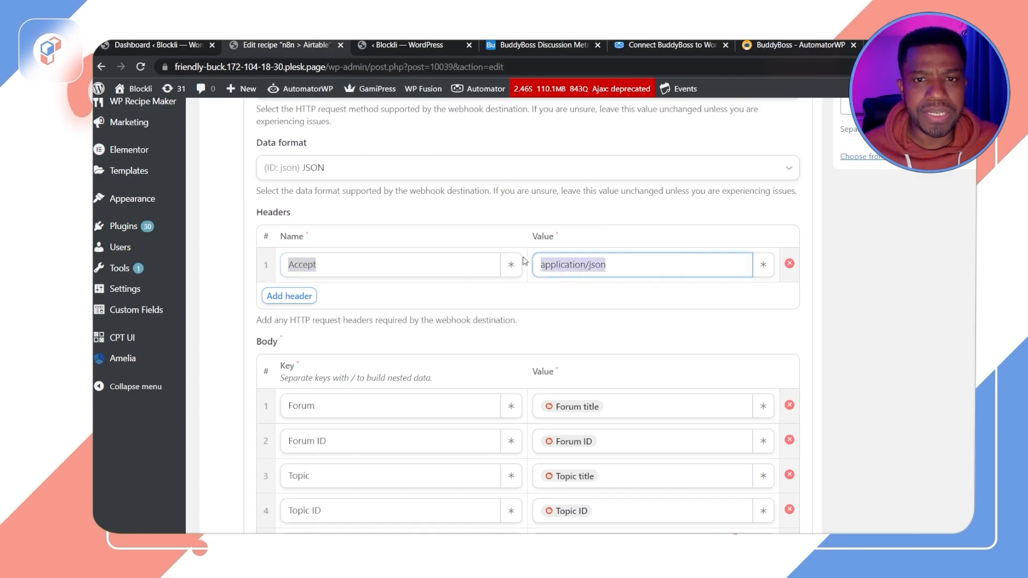
left_click(402, 46)
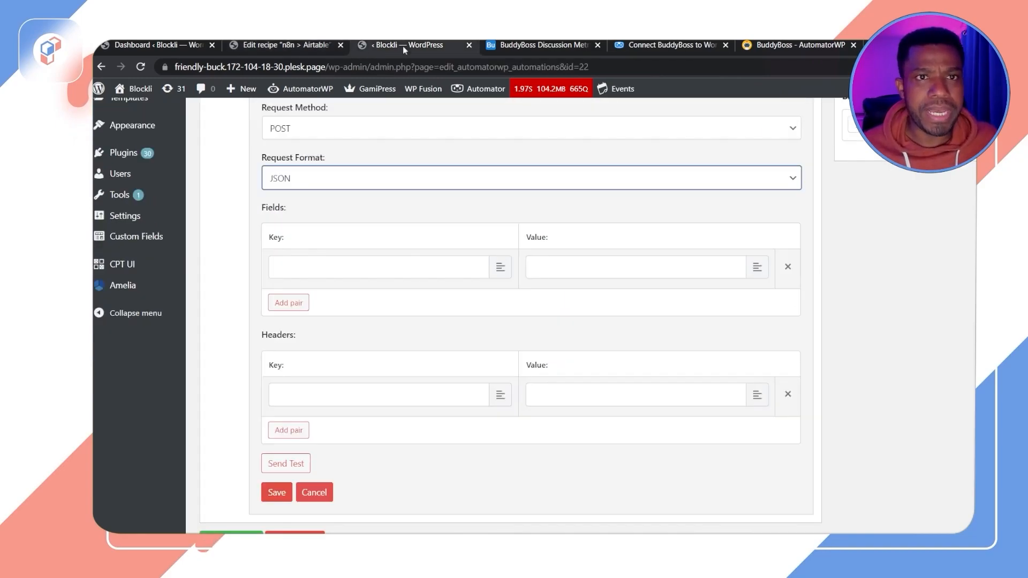
left_click(341, 393)
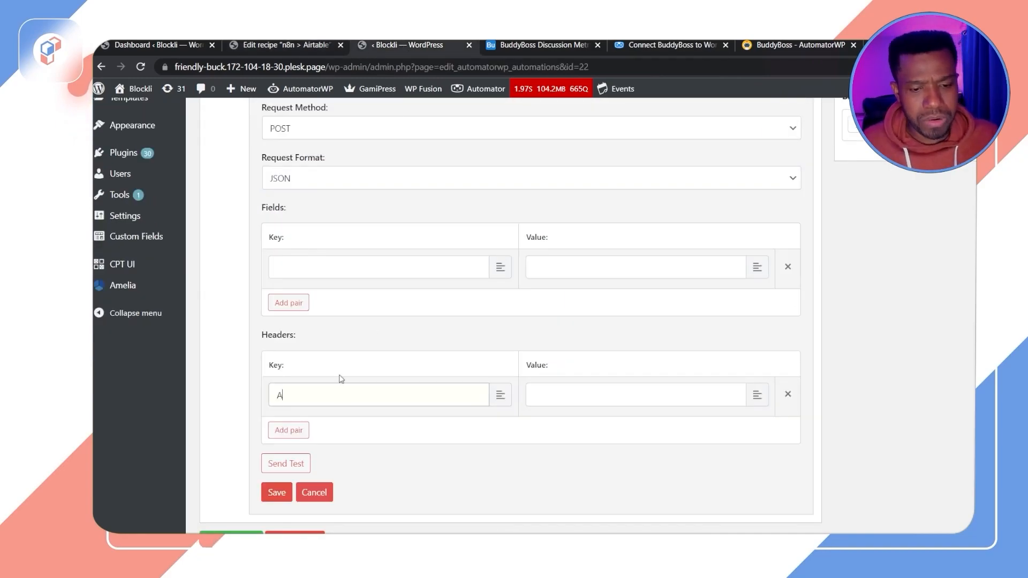
left_click(566, 392)
key("ctrl+v")
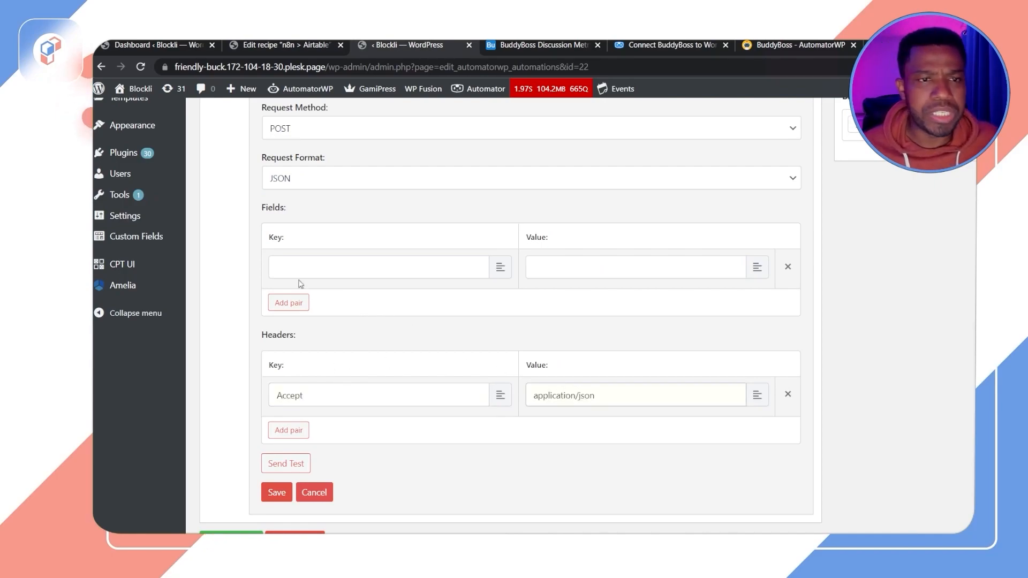
Step: Add field keys Forum, Forum ID, Topic, Topic ID, Reply Count, Member, Date and Avatar to the webhook action
left_click(428, 271)
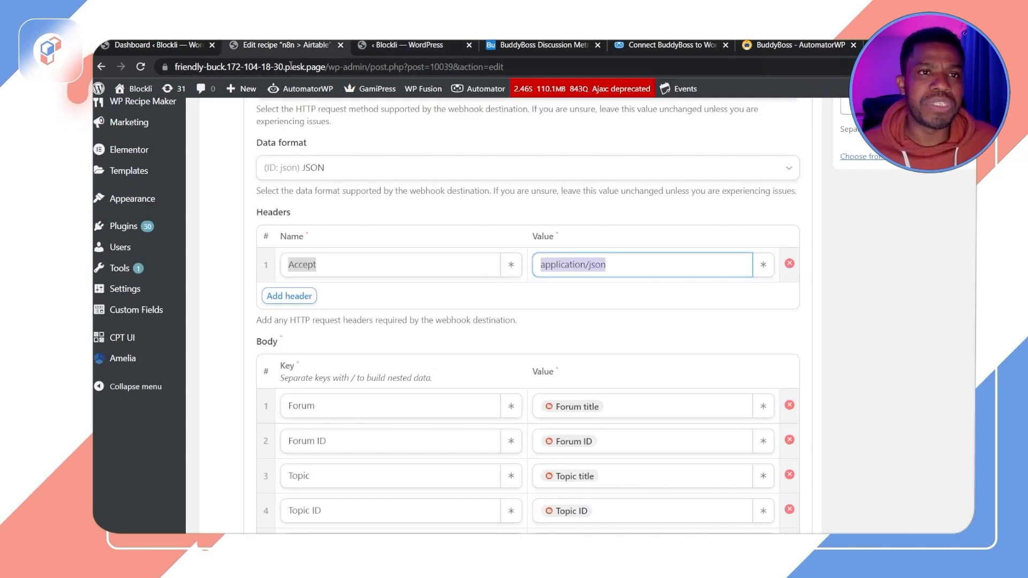
scroll(430, 393, "down", 2)
scroll(431, 393, "down", 2)
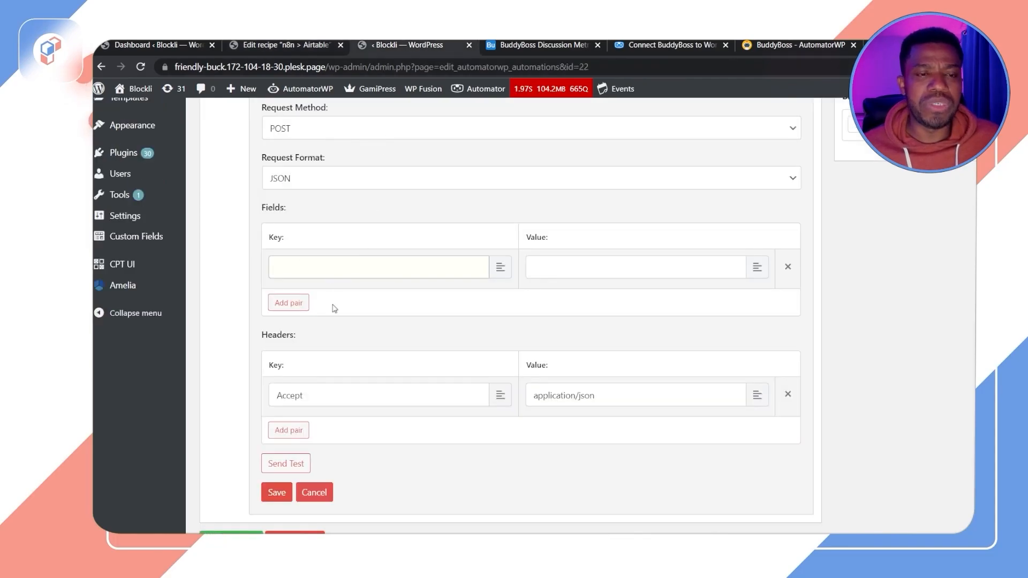
scroll(436, 314, "up", 2)
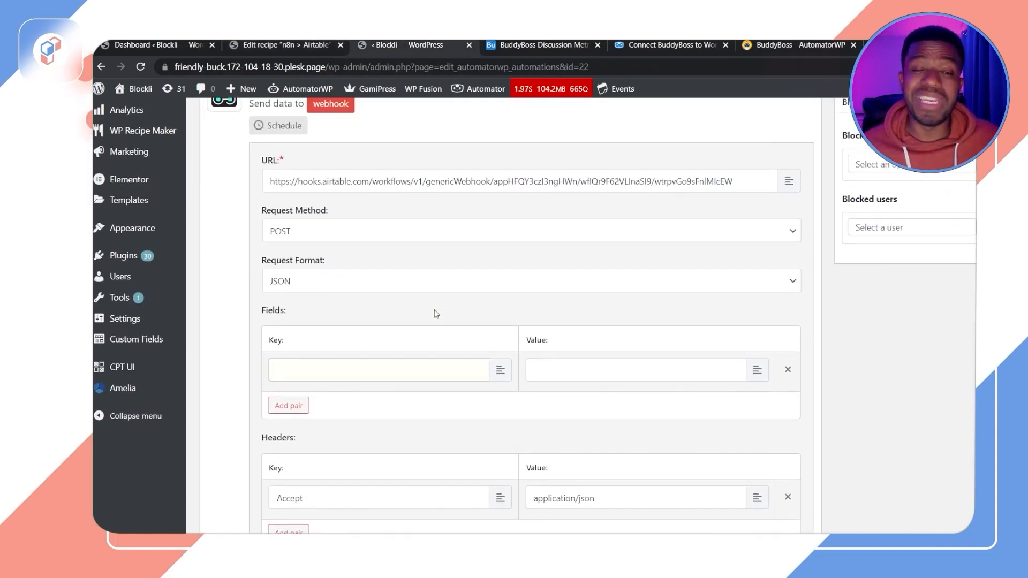
scroll(391, 170, "down", 3)
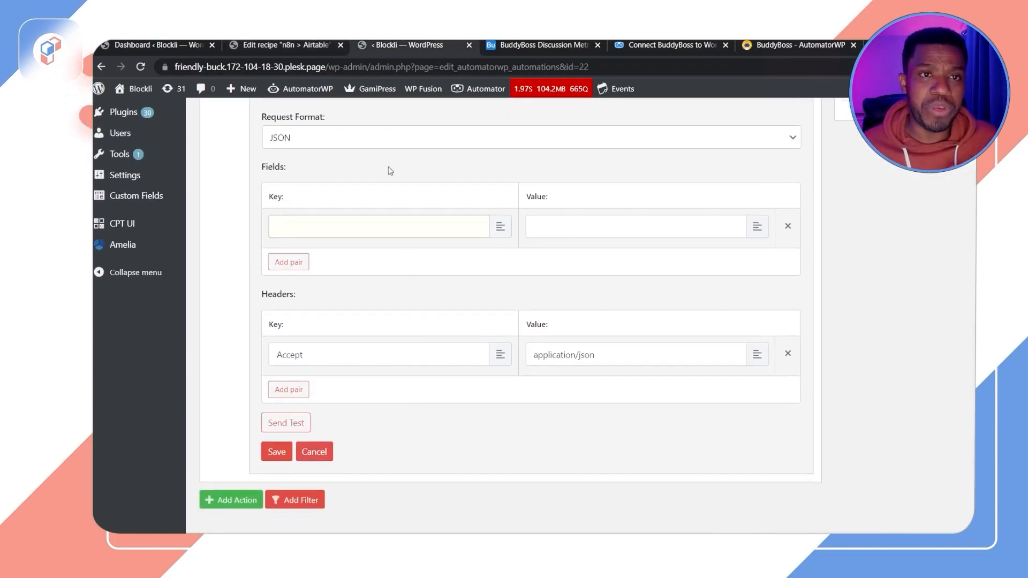
left_click(281, 46)
double_click(299, 202)
key("ctrl+c")
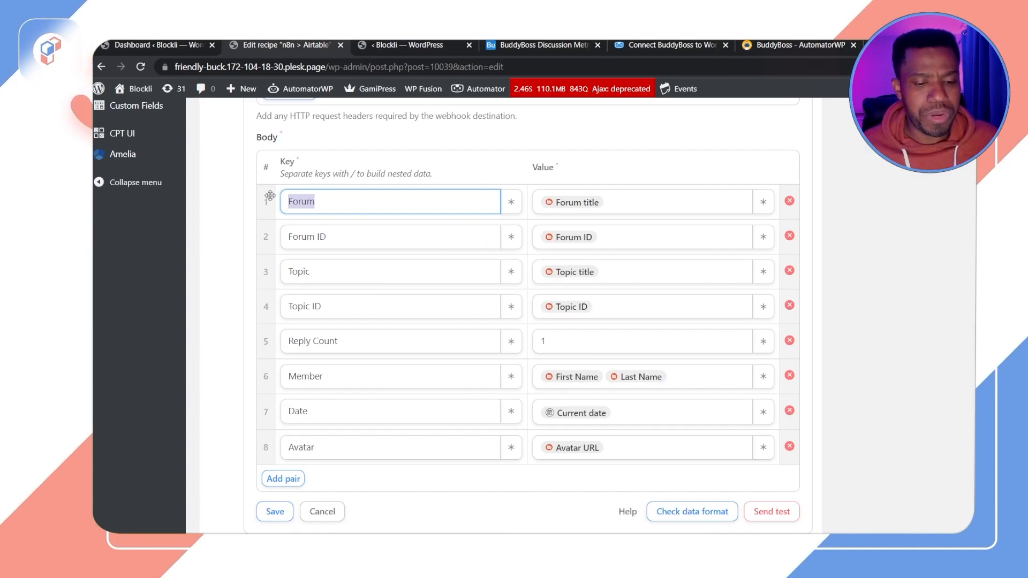
left_click(407, 45)
left_click(318, 230)
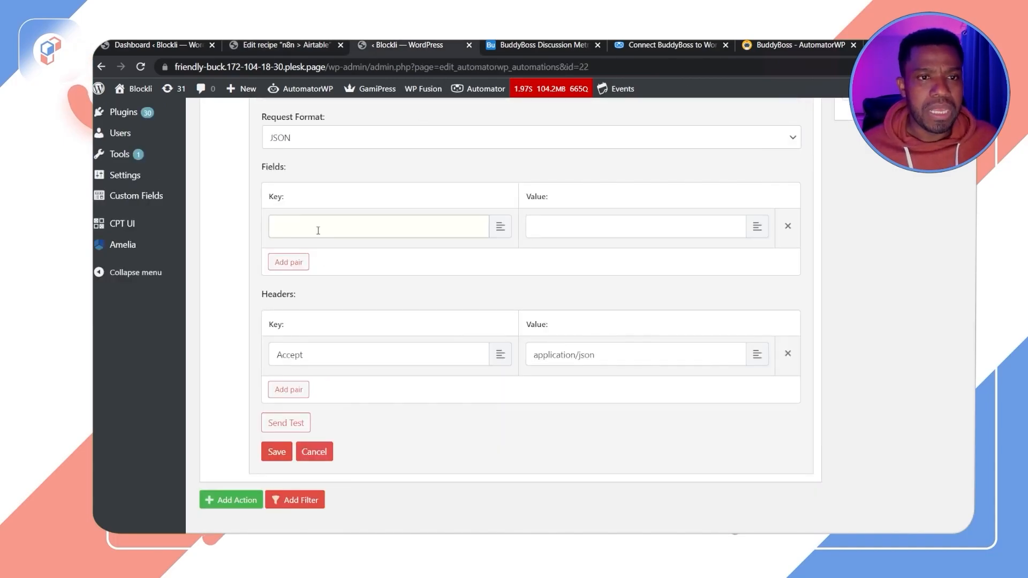
key("ctrl+v")
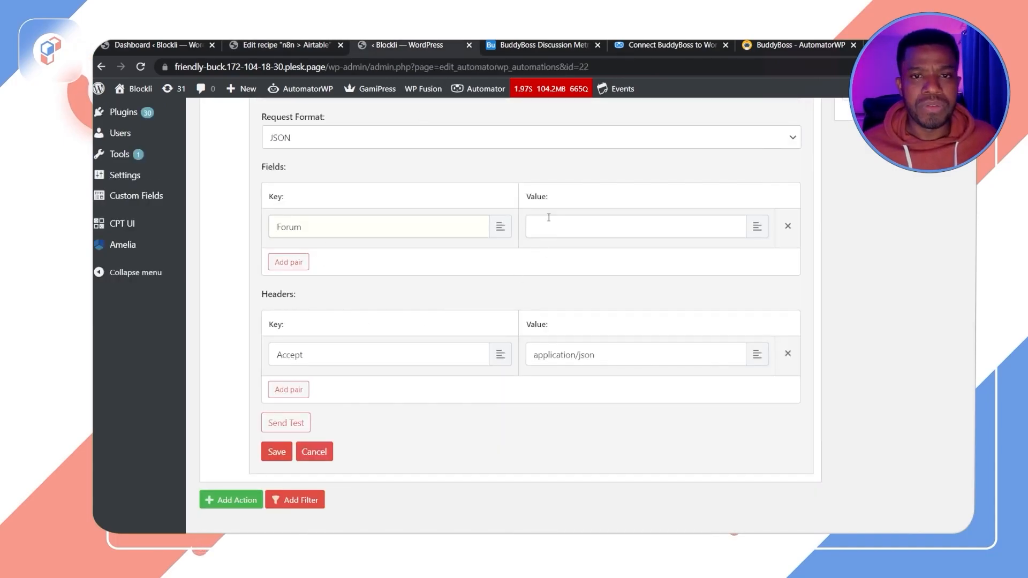
left_click(292, 263)
left_click(308, 269)
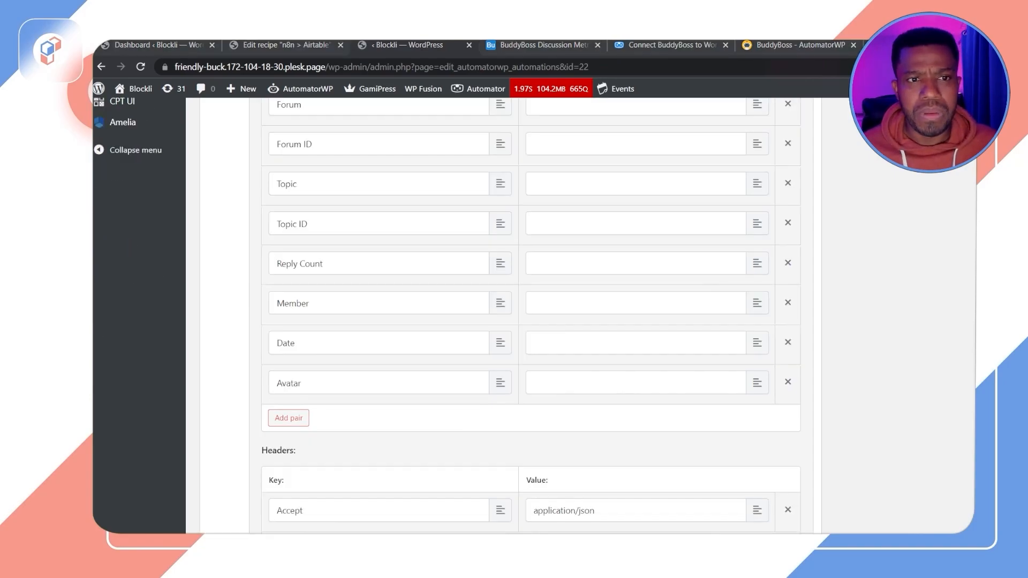
scroll(531, 316, "up", 3)
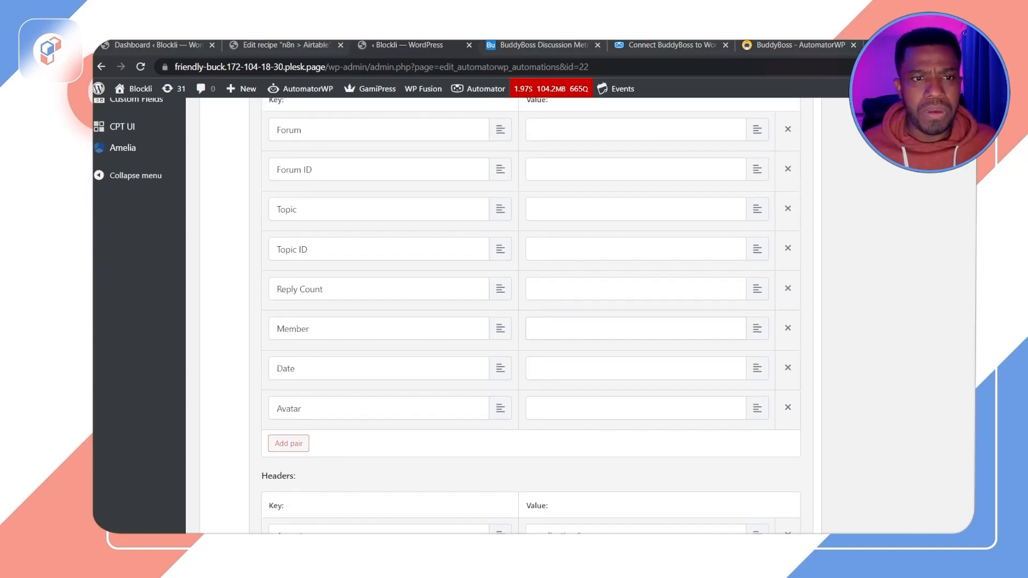
scroll(530, 316, "down", 2)
scroll(530, 316, "down", 1)
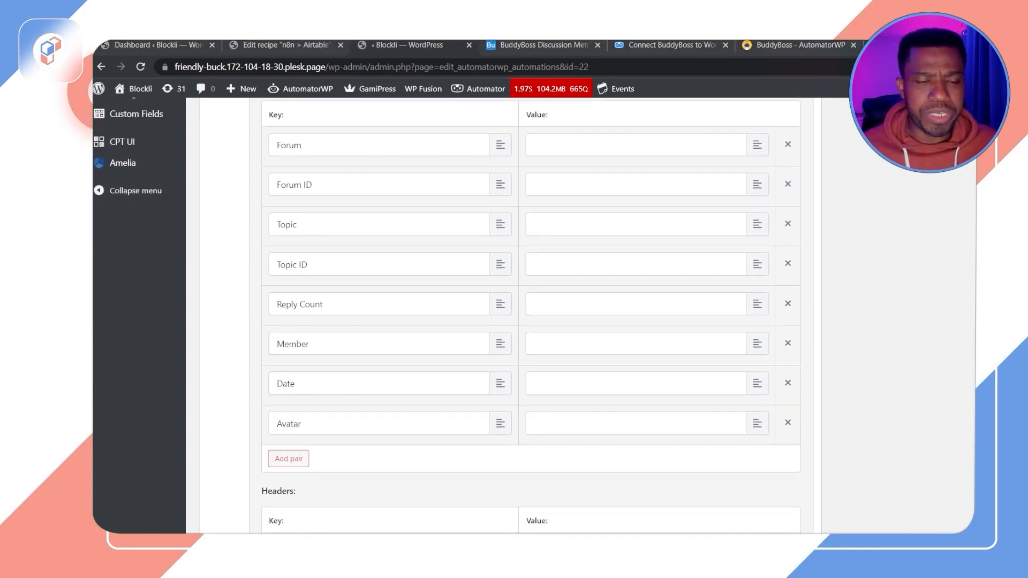
scroll(531, 316, "up", 2)
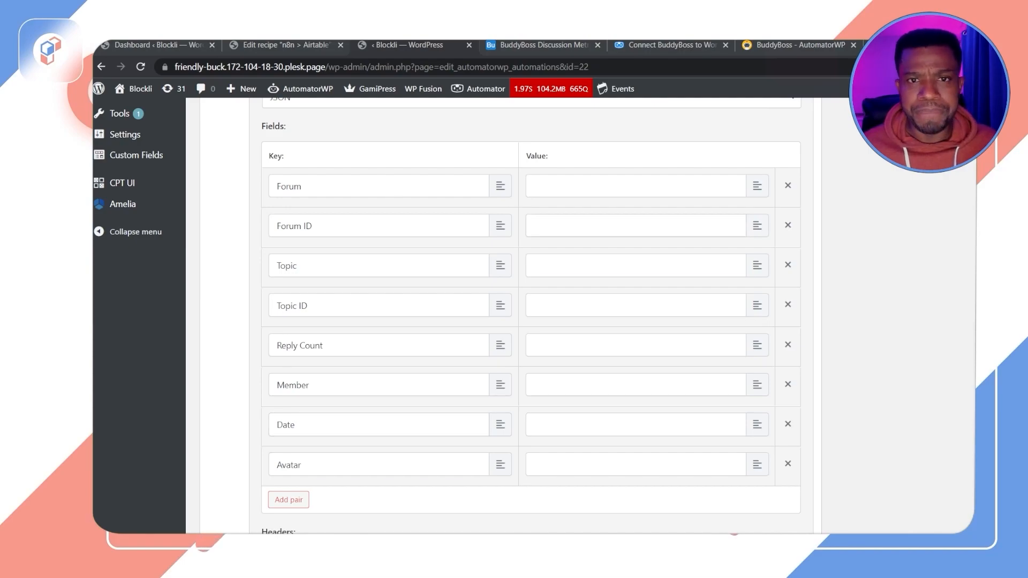
Step: Examine the trigger tokens available for the Forum body value in the reference Uncanny Automator webhook recipe
left_click(600, 187)
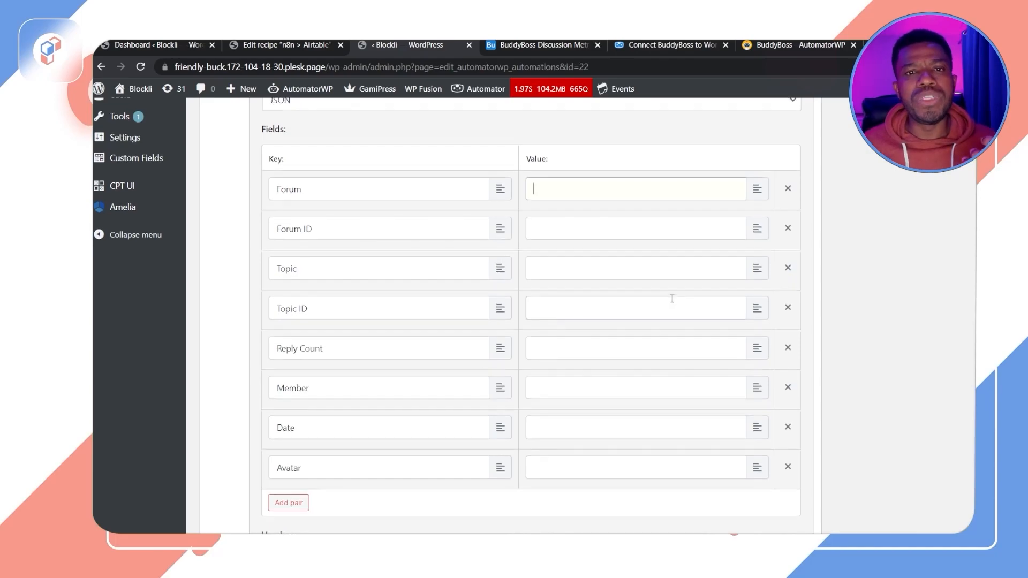
scroll(670, 300, "up", 10)
scroll(549, 312, "up", 2)
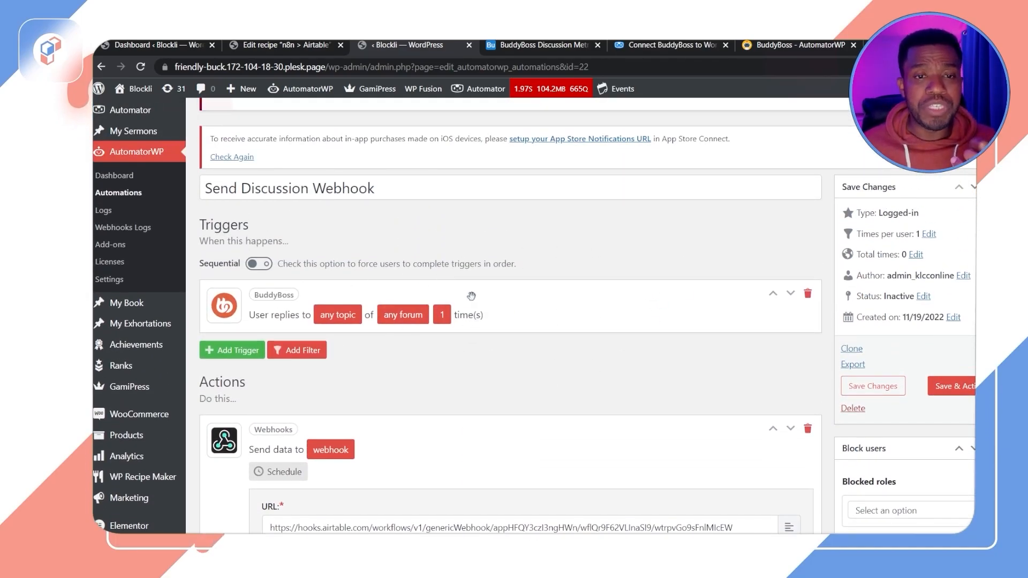
left_click(287, 48)
scroll(699, 363, "up", 8)
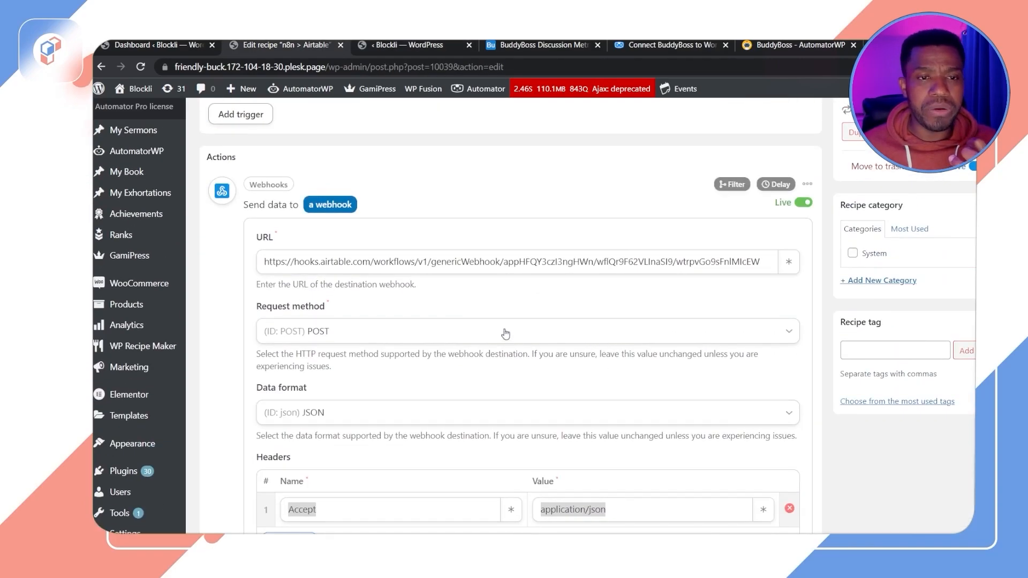
scroll(607, 343, "up", 10)
scroll(606, 348, "down", 12)
scroll(606, 349, "down", 6)
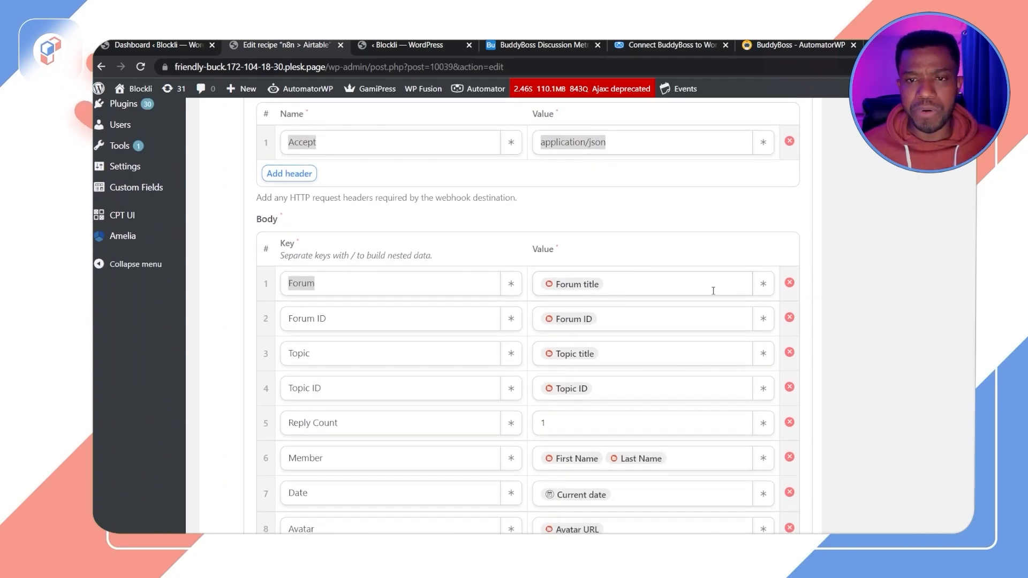
left_click(764, 283)
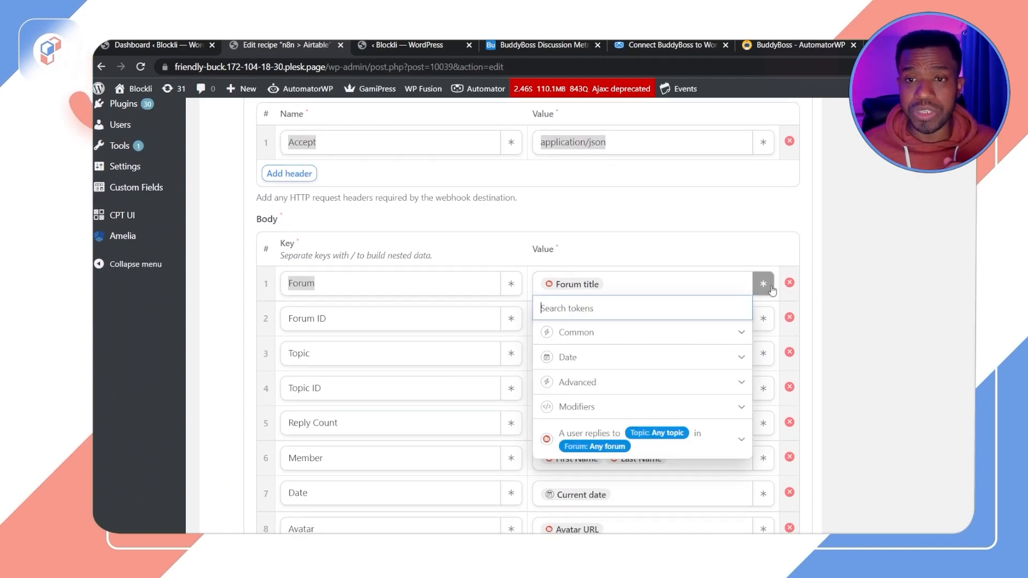
left_click(742, 439)
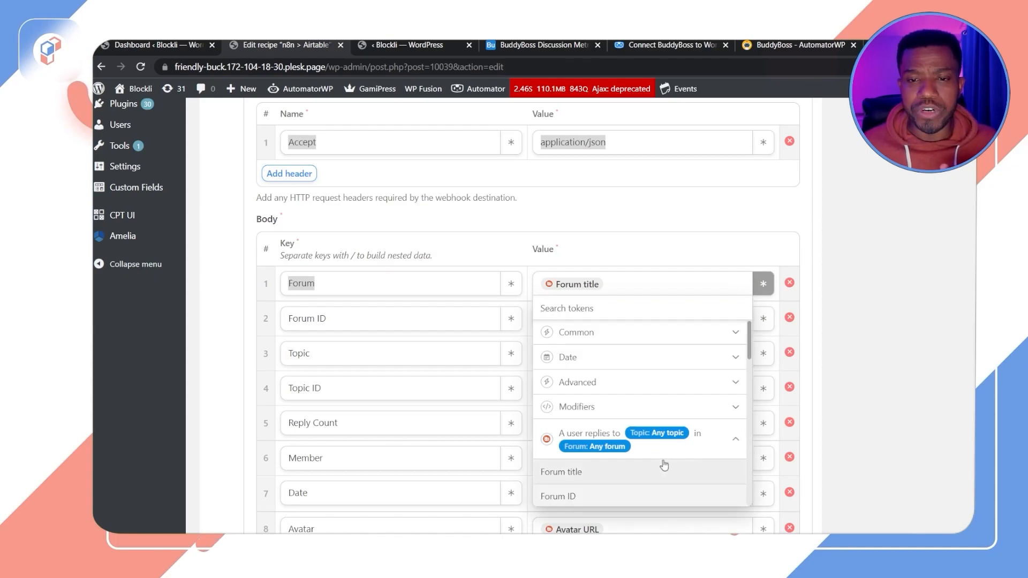
scroll(663, 466, "down", 4)
scroll(661, 459, "up", 3)
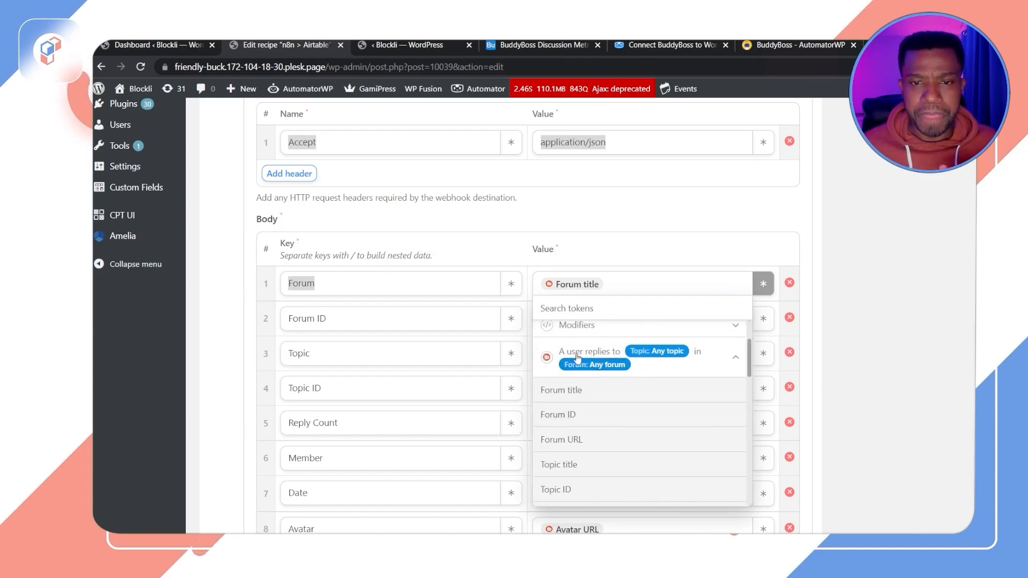
scroll(493, 387, "up", 4)
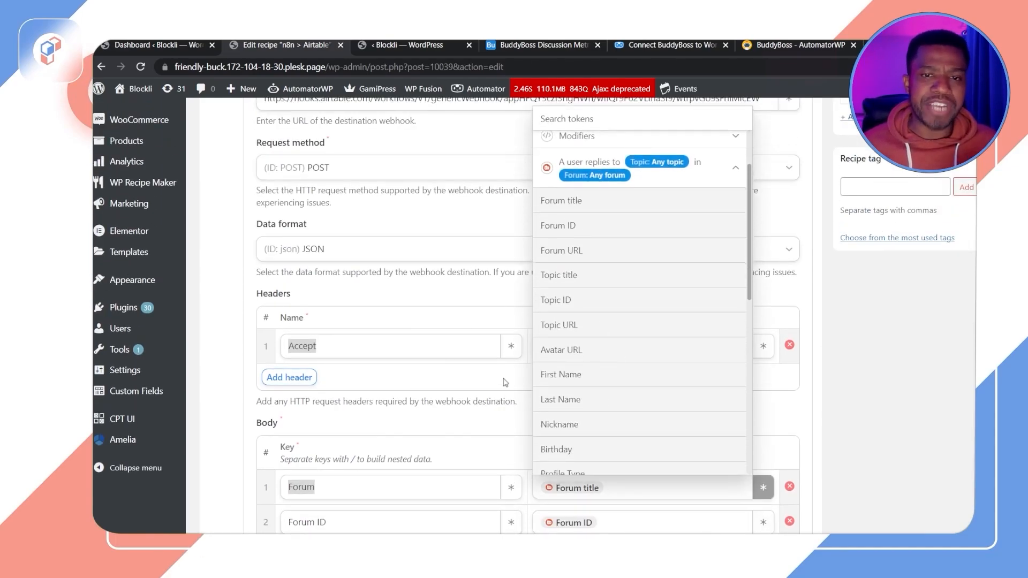
left_click(883, 406)
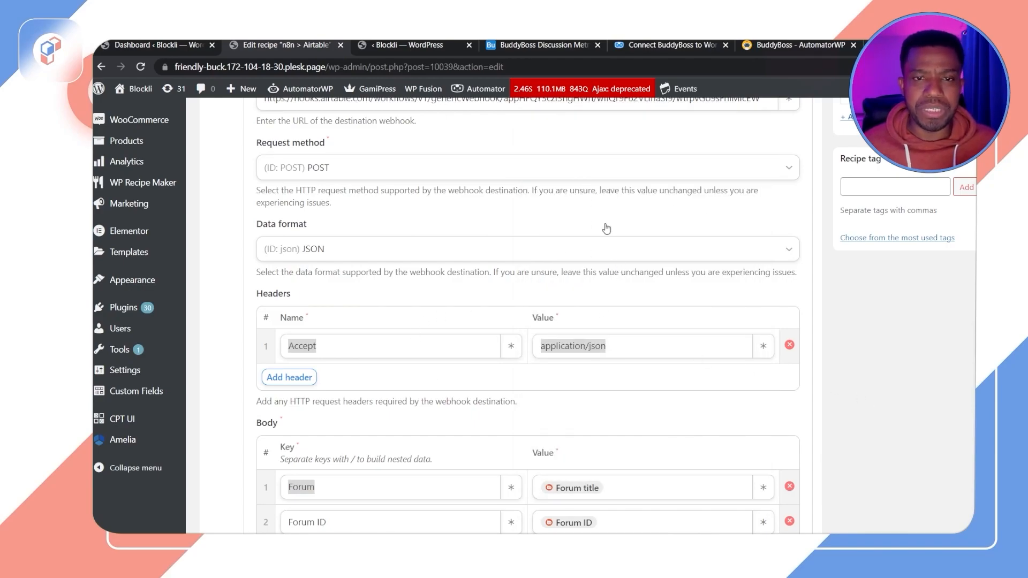
scroll(604, 343, "up", 5)
scroll(689, 358, "down", 8)
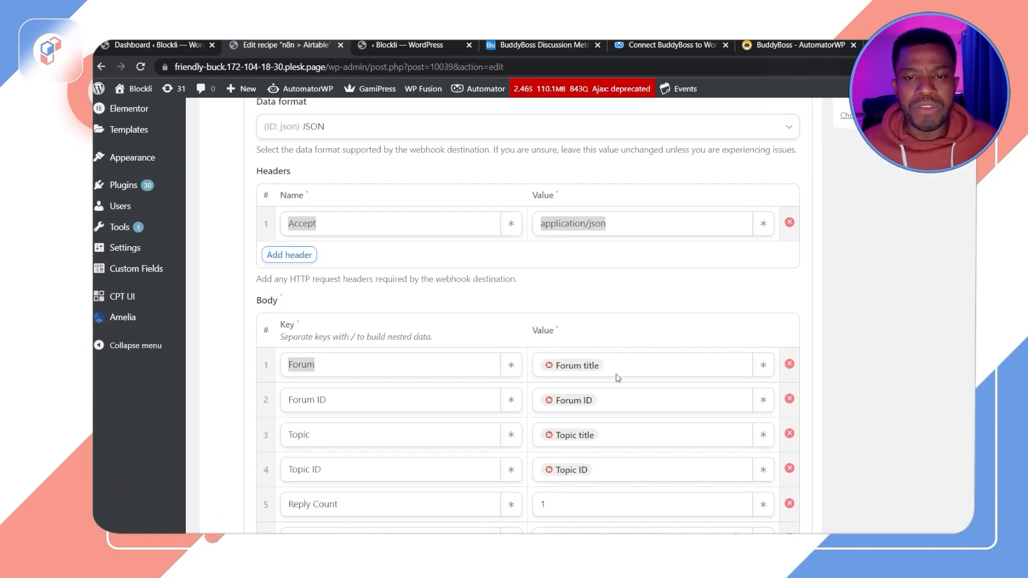
scroll(688, 358, "down", 3)
left_click(764, 243)
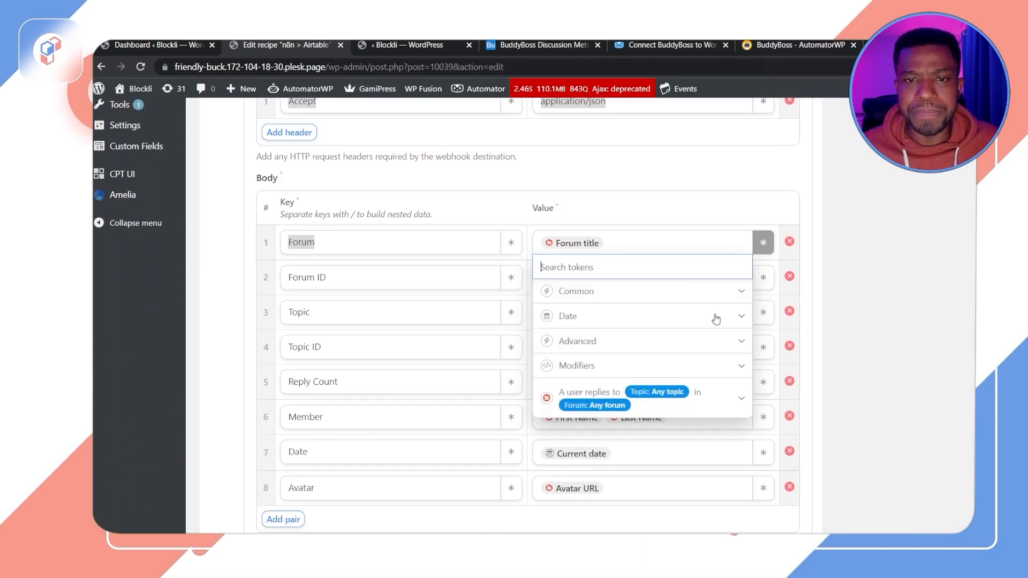
left_click(746, 396)
scroll(585, 368, "down", 3)
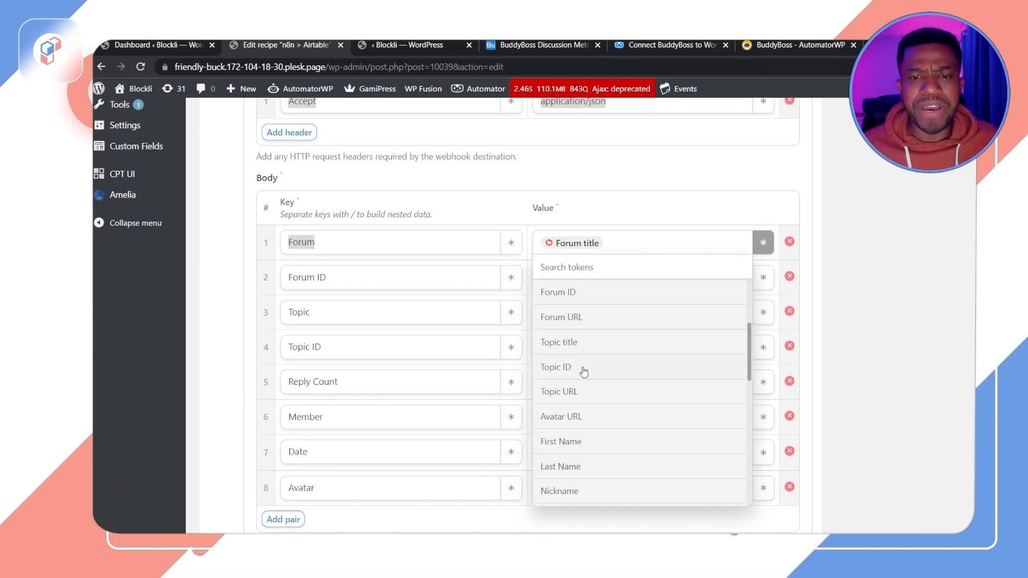
left_click(873, 279)
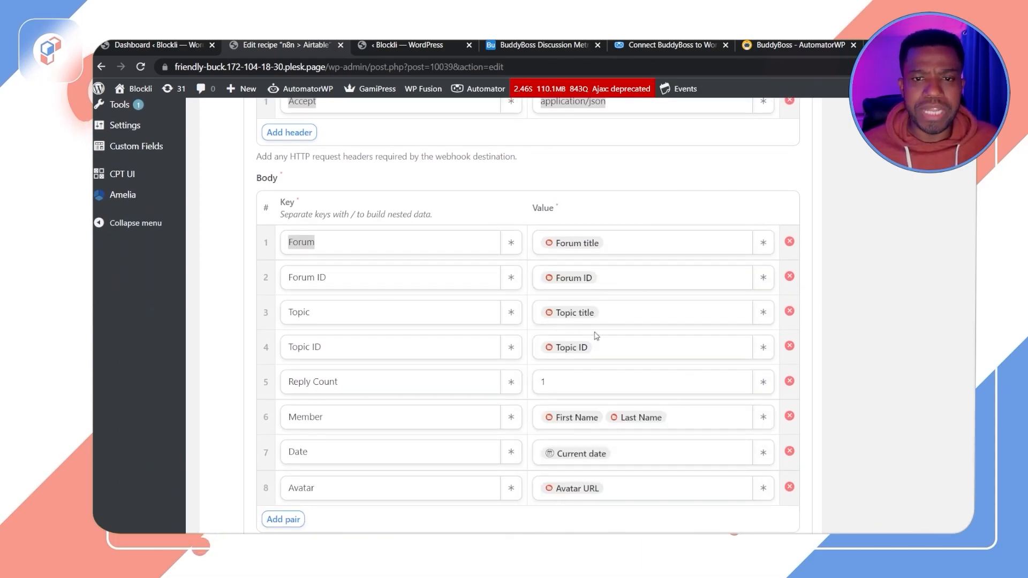
Step: Browse the tags offered for the Forum field value in the AutomatorWP webhook action
left_click(425, 51)
scroll(642, 322, "down", 10)
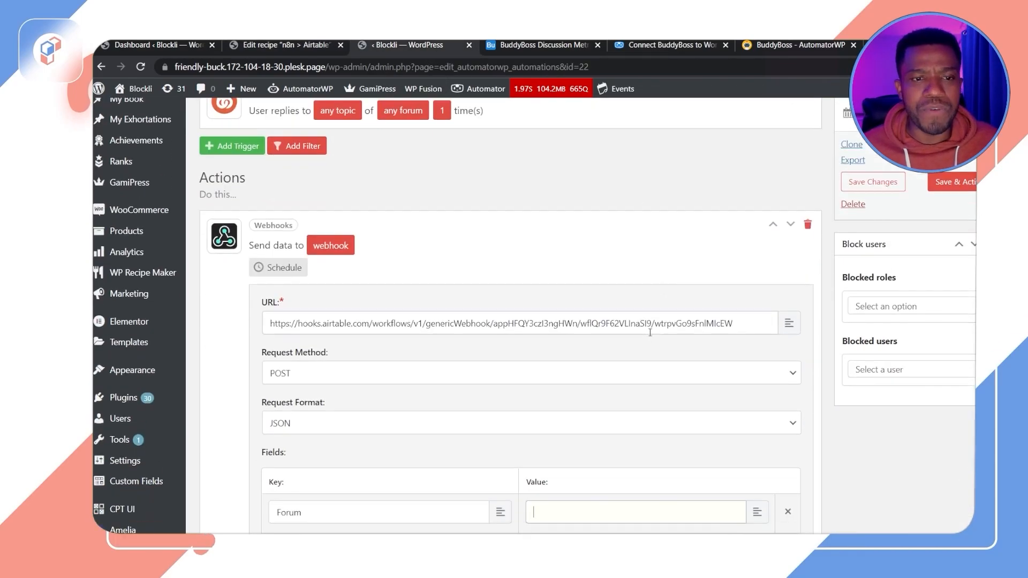
left_click(764, 271)
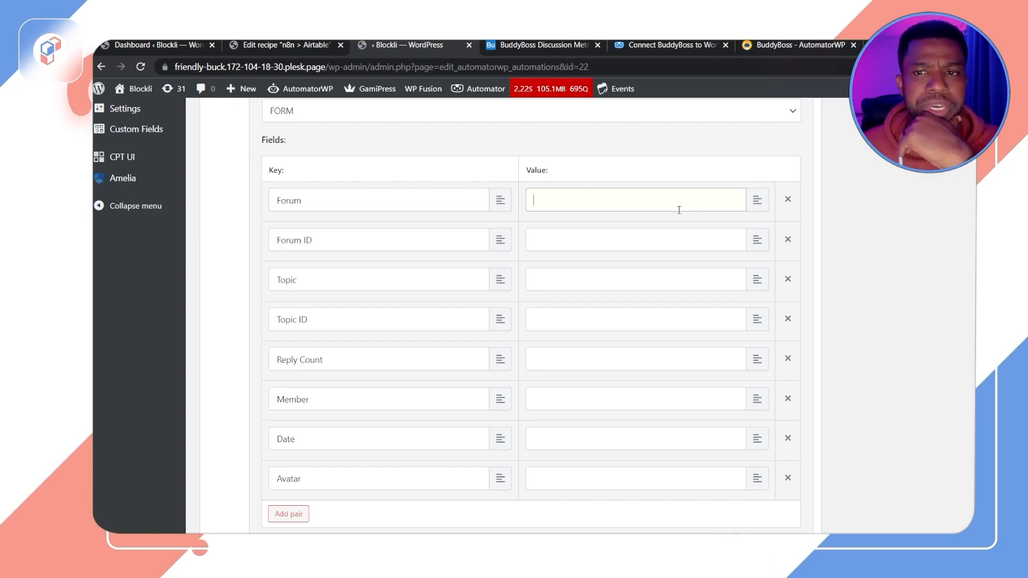
left_click(757, 200)
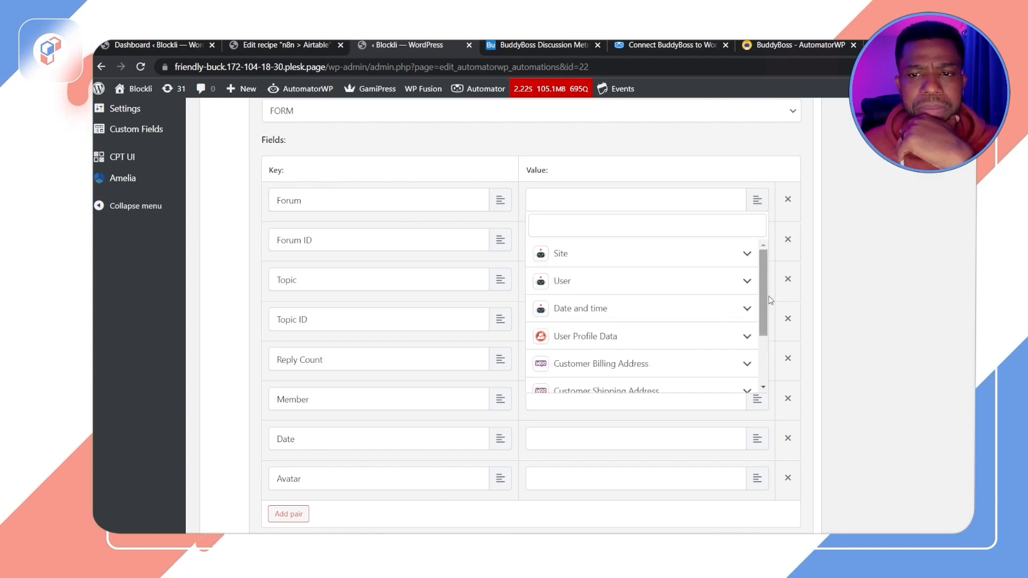
scroll(766, 300, "down", 2)
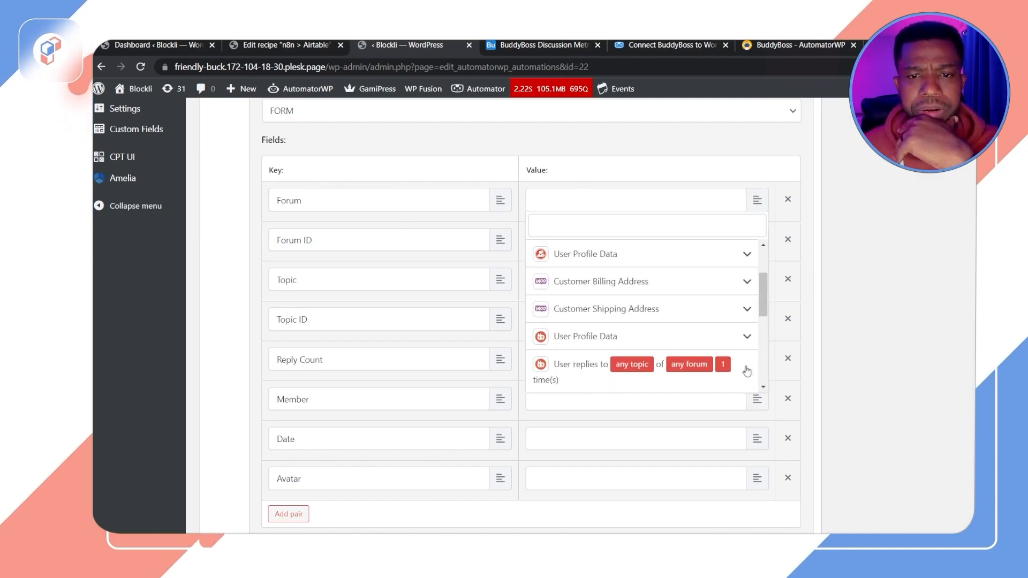
scroll(631, 384, "down", 2)
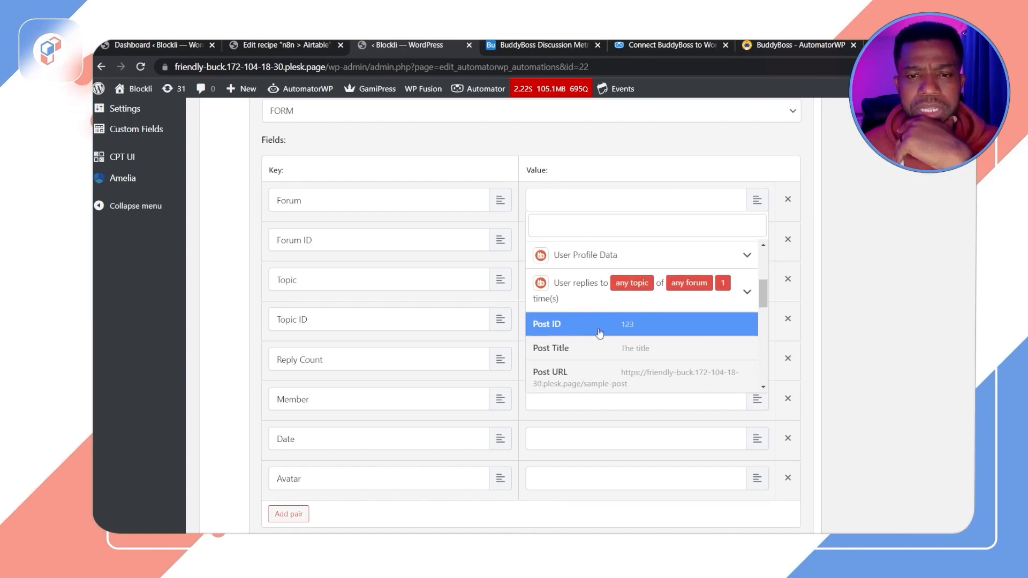
left_click(781, 267)
Step: Save the reference recipe's webhook action with its URL, Accept header and body fields
scroll(670, 257, "up", 10)
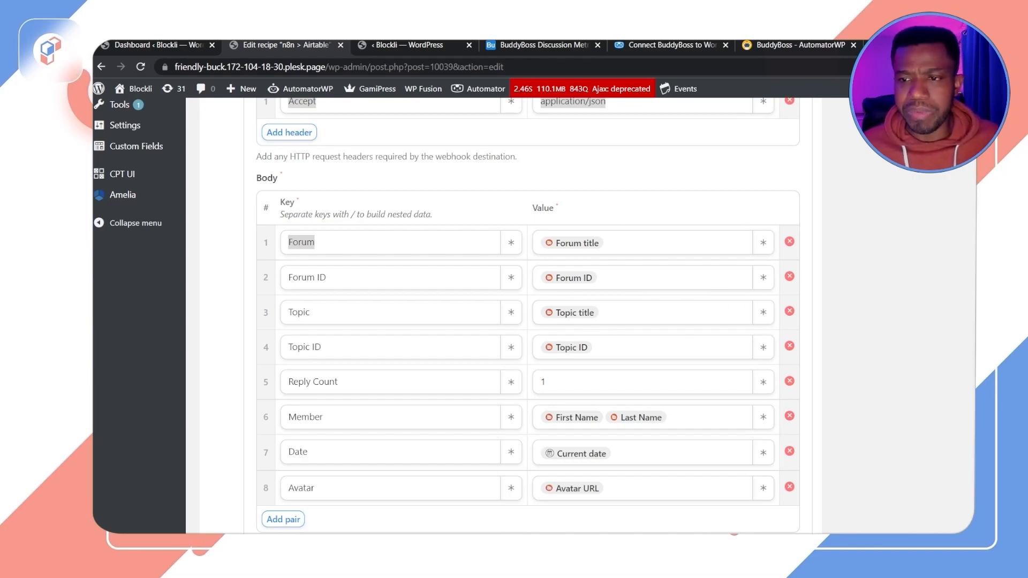
scroll(527, 316, "up", 3)
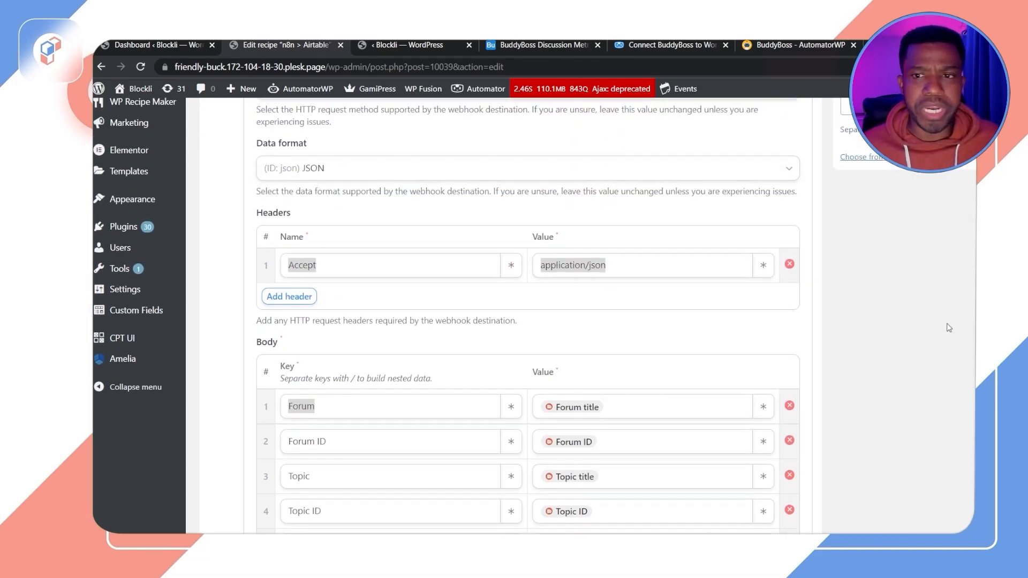
left_click(642, 262)
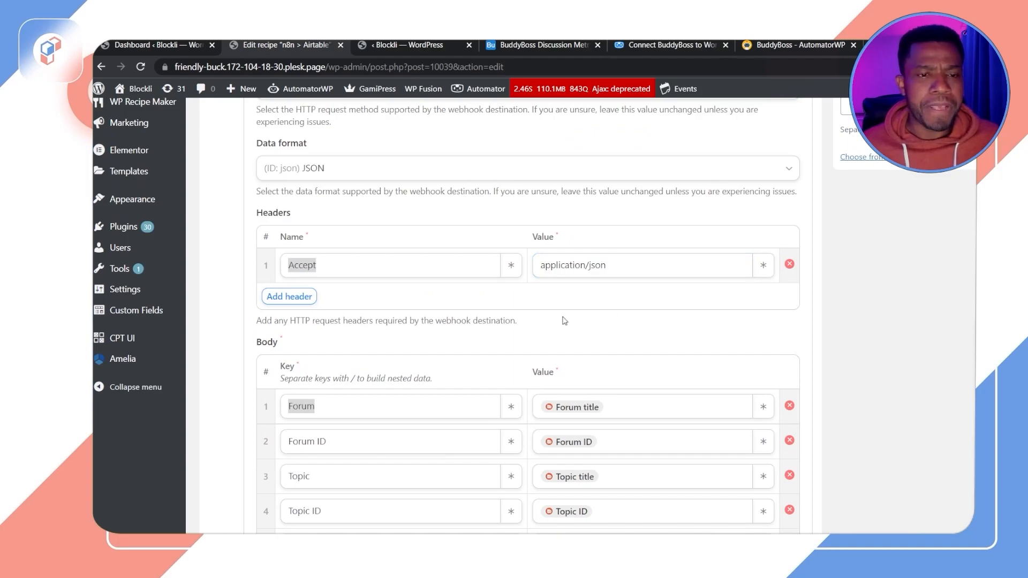
scroll(469, 330, "down", 3)
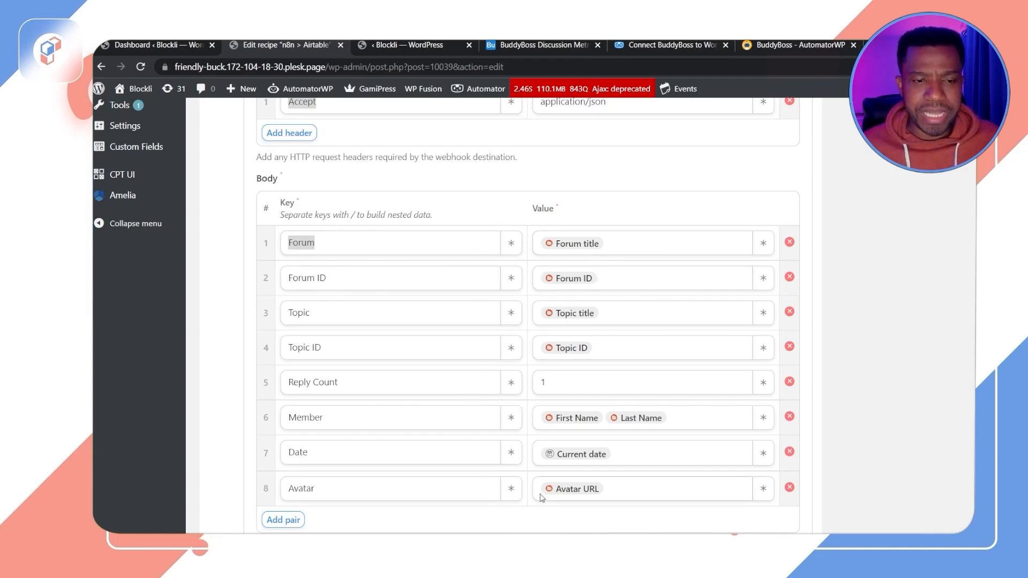
scroll(655, 420, "down", 4)
left_click(684, 348)
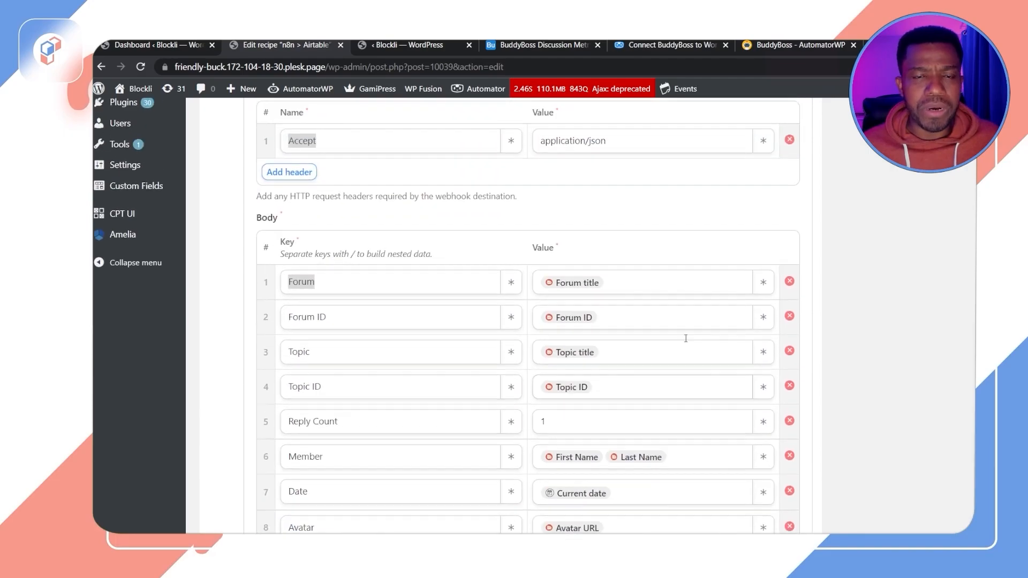
scroll(673, 338, "down", 2)
scroll(664, 338, "down", 2)
left_click(275, 314)
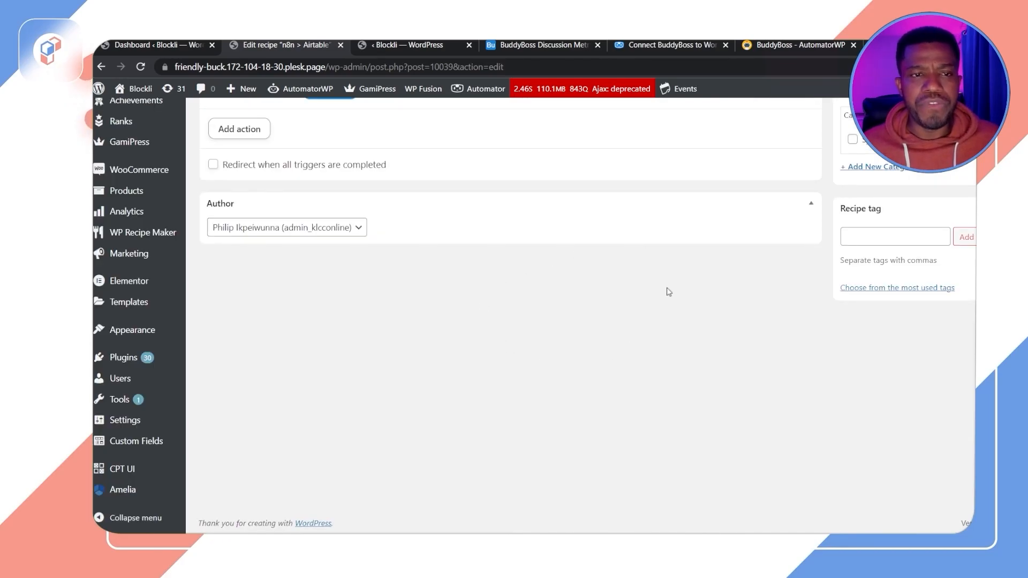
Step: Reopen the reference recipe's webhook action and run Check data format
scroll(621, 274, "up", 8)
scroll(616, 279, "down", 7)
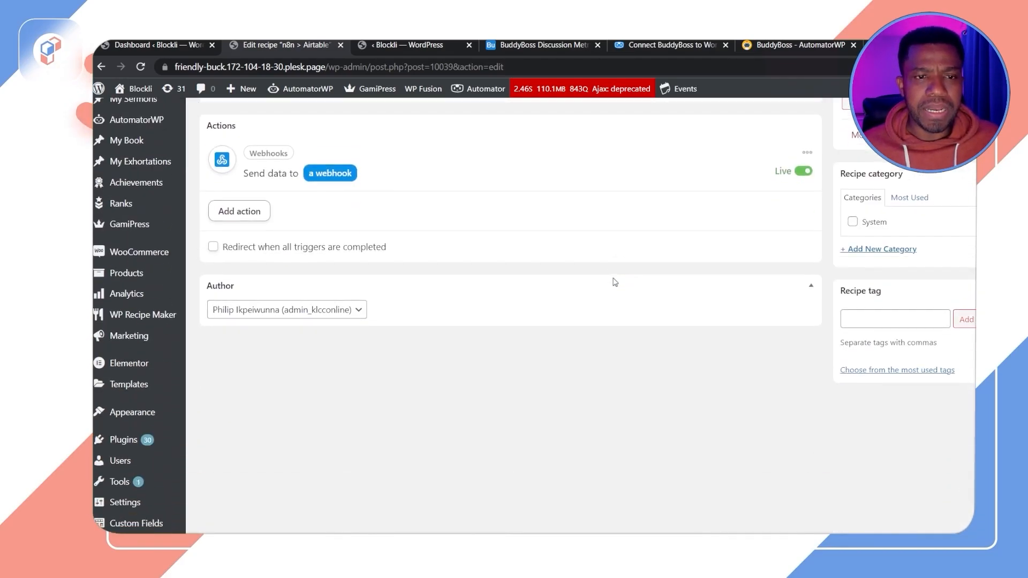
left_click(332, 174)
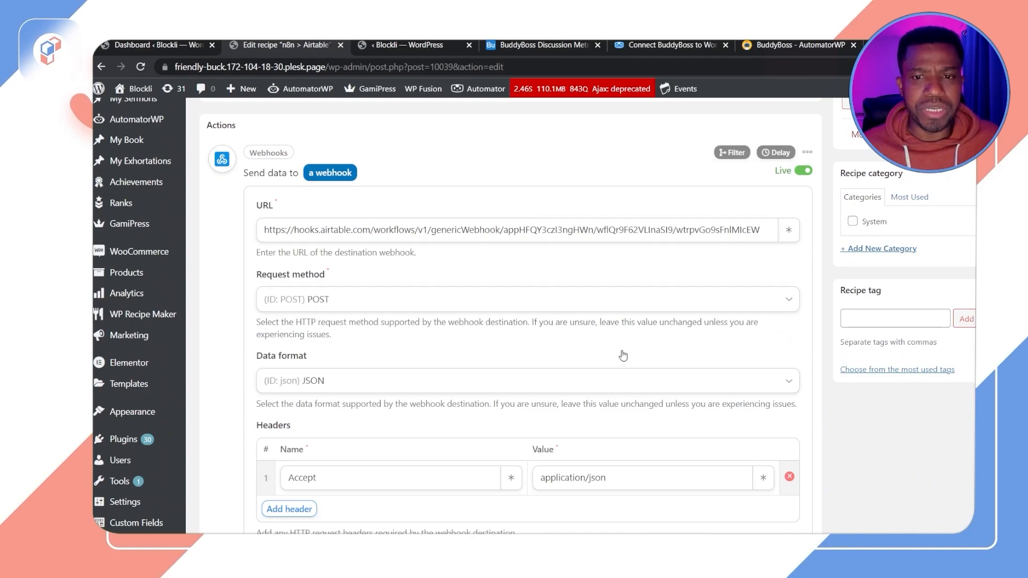
scroll(622, 355, "down", 10)
left_click(722, 319)
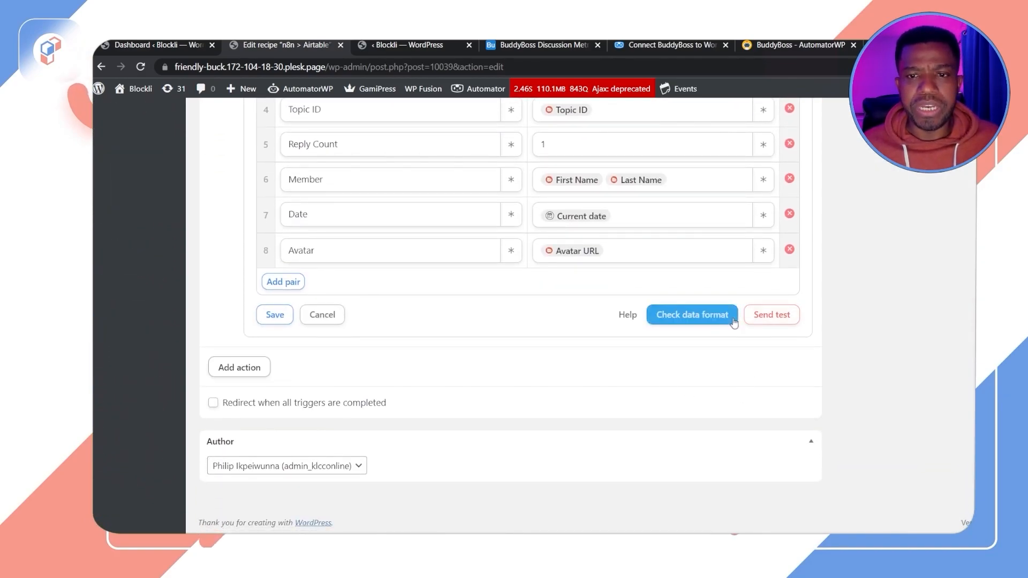
left_click(698, 322)
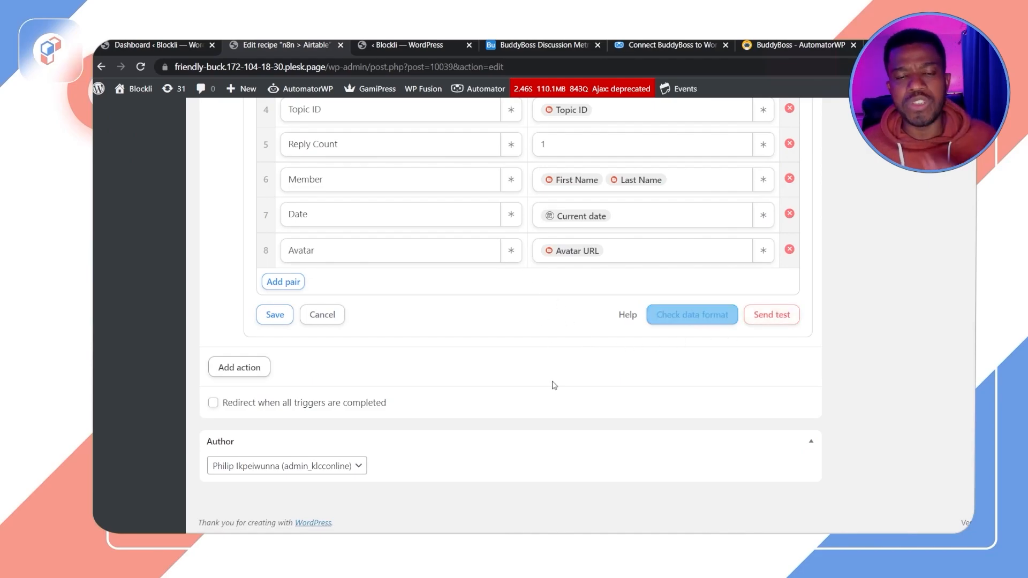
Step: Send a test request from the reference recipe's webhook action to the Airtable webhook
scroll(540, 395, "up", 4)
scroll(596, 393, "down", 4)
scroll(596, 392, "up", 15)
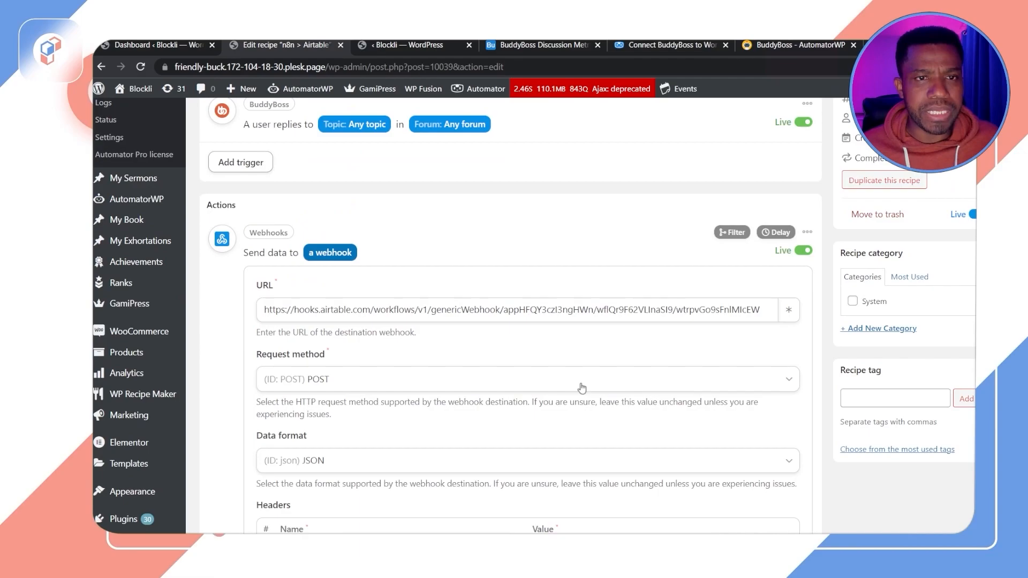
scroll(582, 388, "down", 15)
left_click(767, 318)
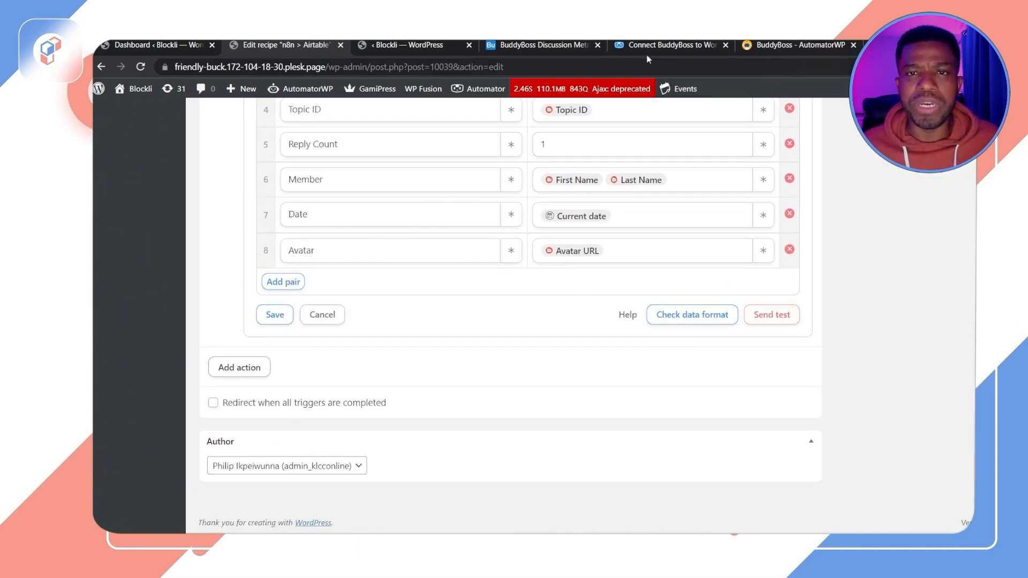
Step: Review the Airtable automation's webhook trigger setup and send the test request from the recipe again
left_click(534, 50)
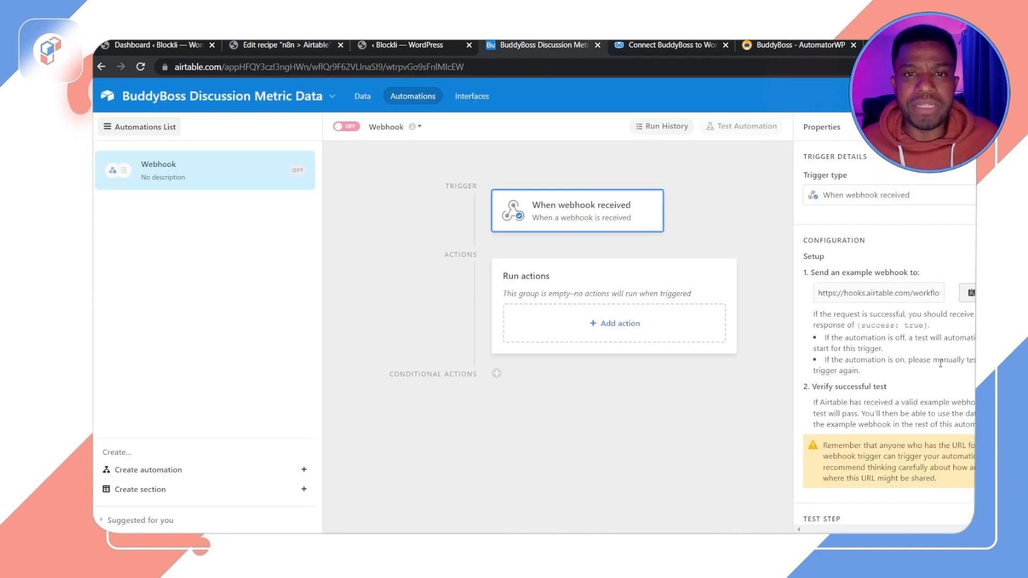
scroll(907, 440, "down", 2)
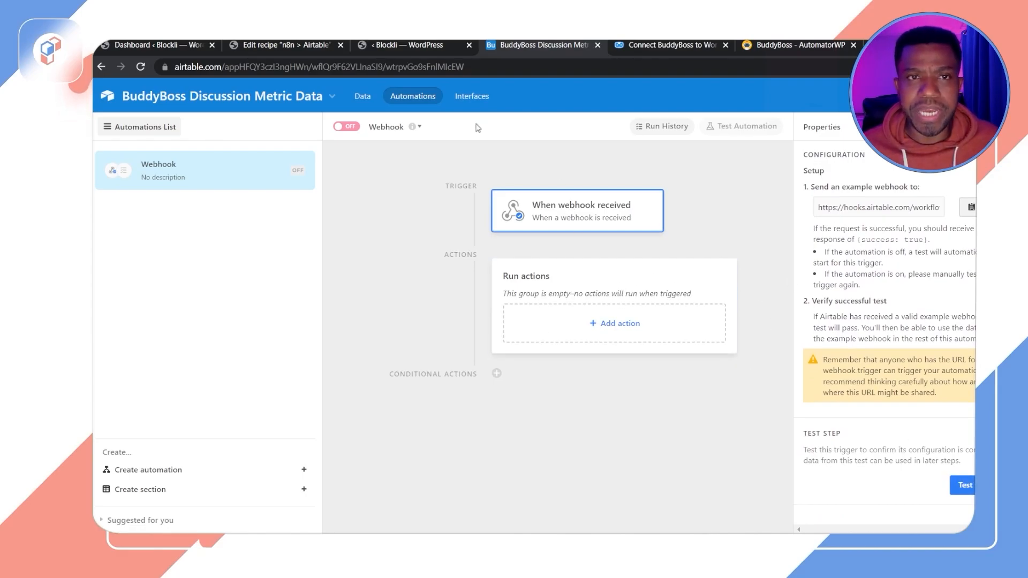
left_click(298, 45)
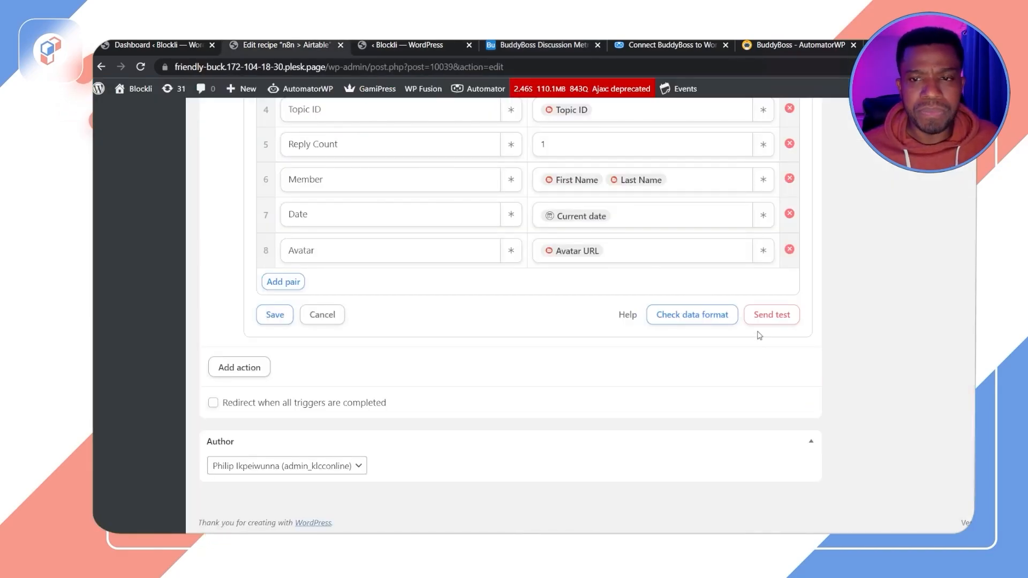
left_click(777, 315)
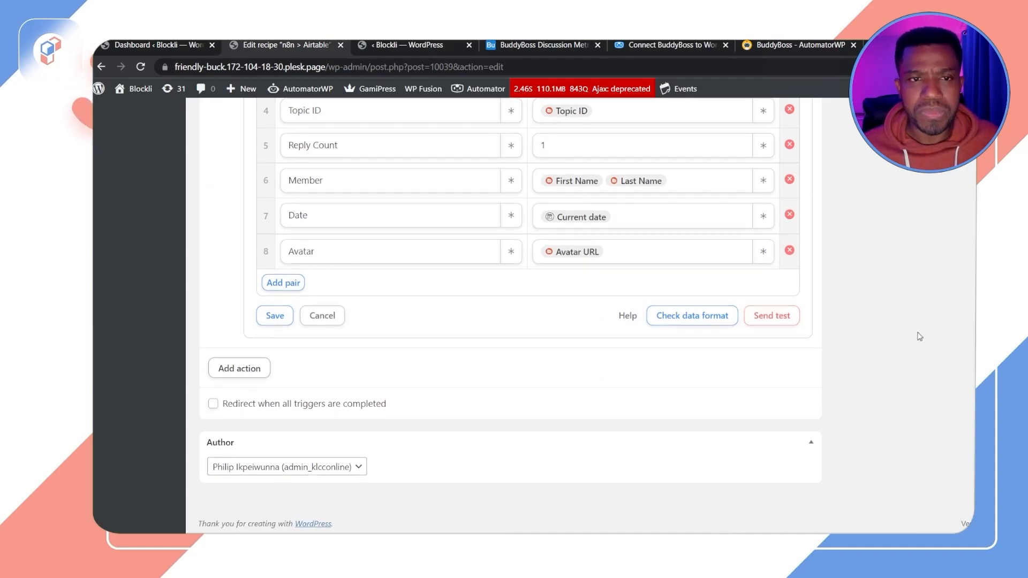
scroll(918, 337, "up", 6)
scroll(920, 337, "up", 2)
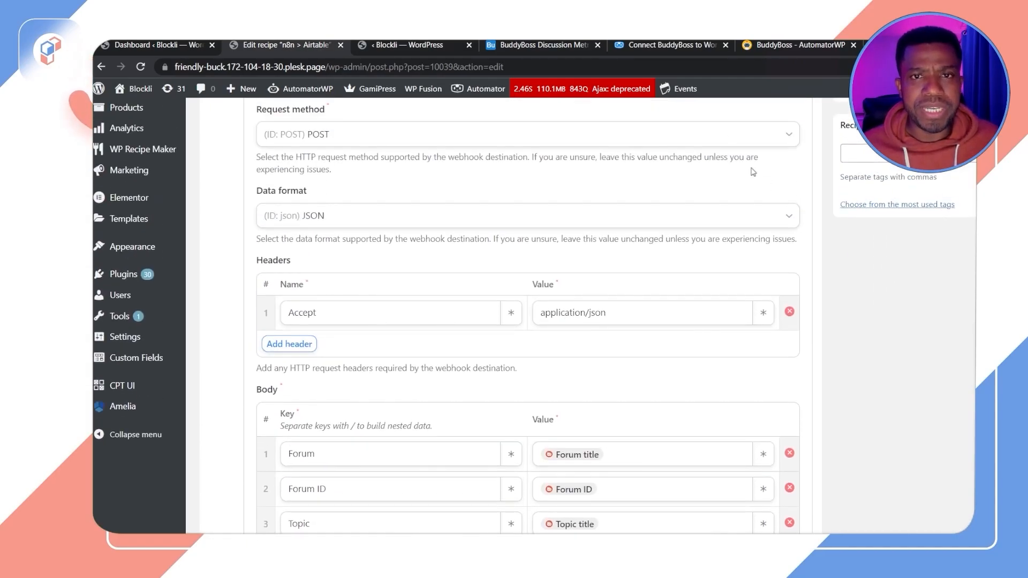
Step: Switch to the Airtable automation and inspect the webhook test result's body fields and the table's columns
left_click(513, 45)
scroll(924, 363, "down", 2)
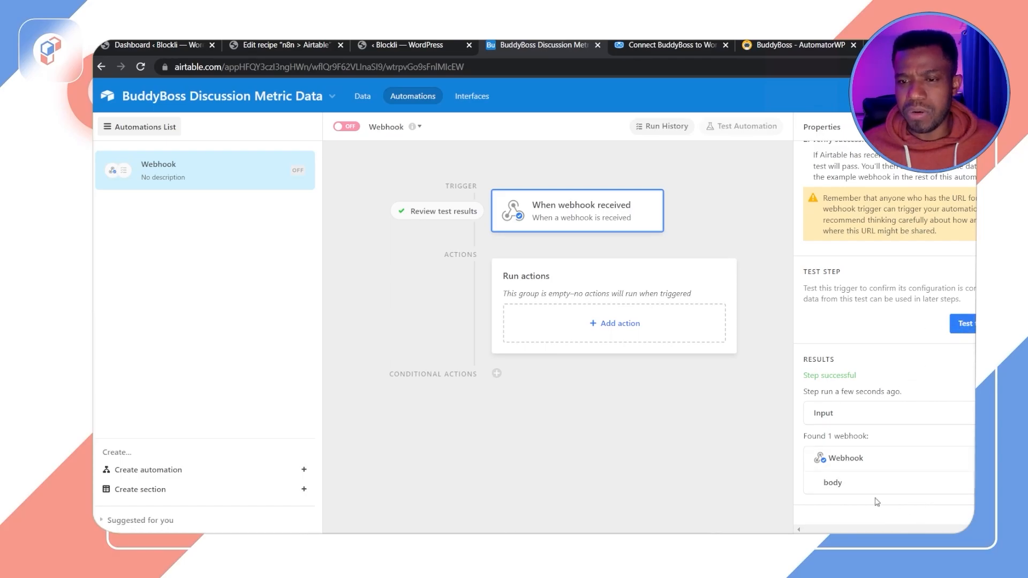
left_click(897, 490)
scroll(910, 440, "down", 3)
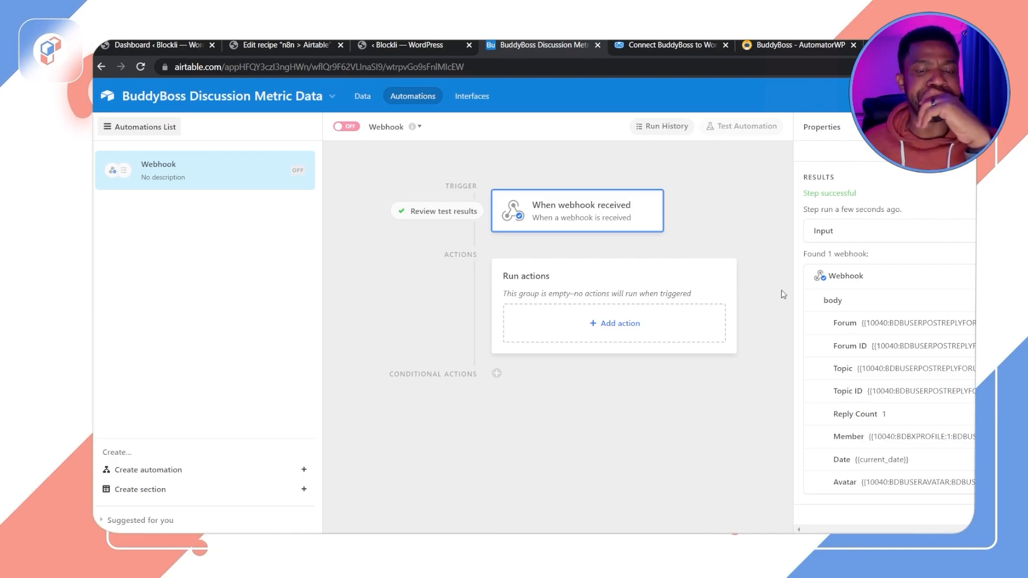
scroll(962, 382, "up", 5)
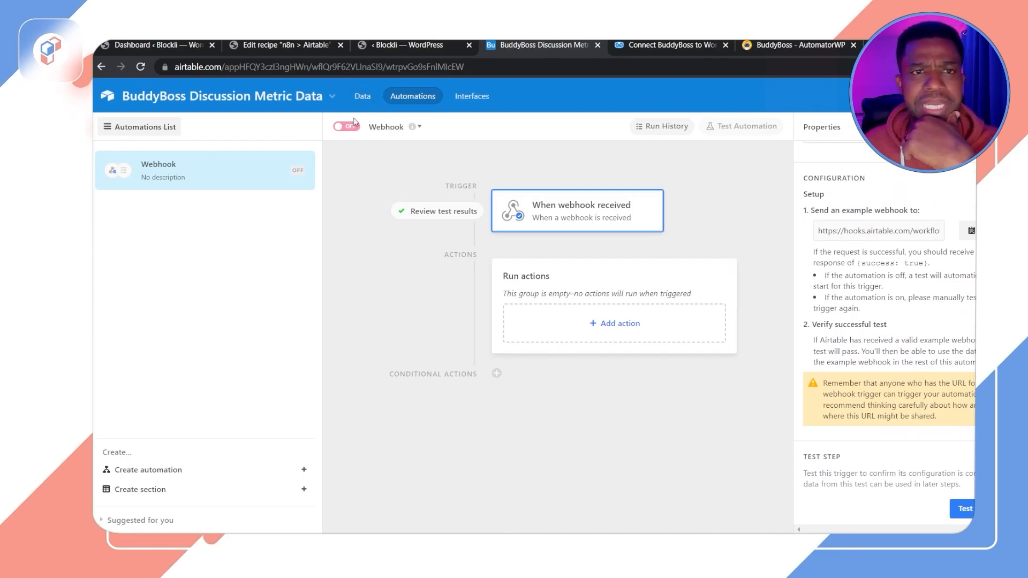
left_click(362, 97)
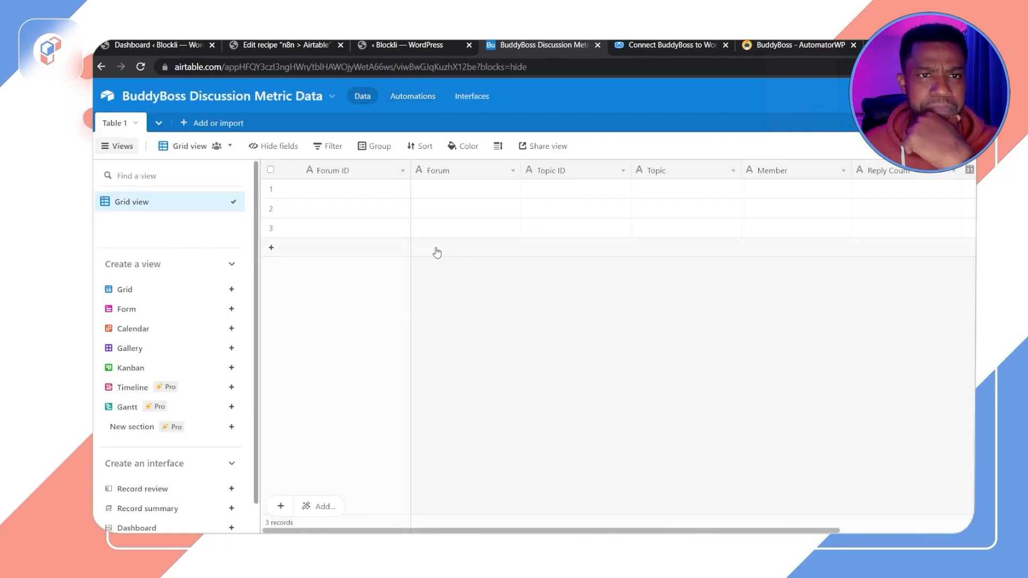
left_click(403, 97)
scroll(910, 455, "down", 5)
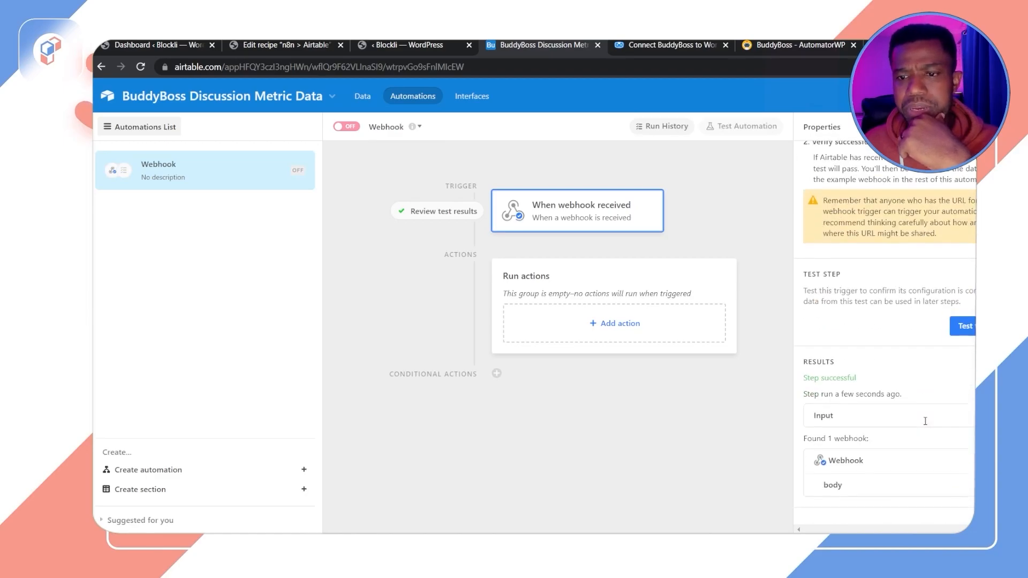
Step: Start adding an action to the automation's Run actions group and browse the available action types
left_click(613, 327)
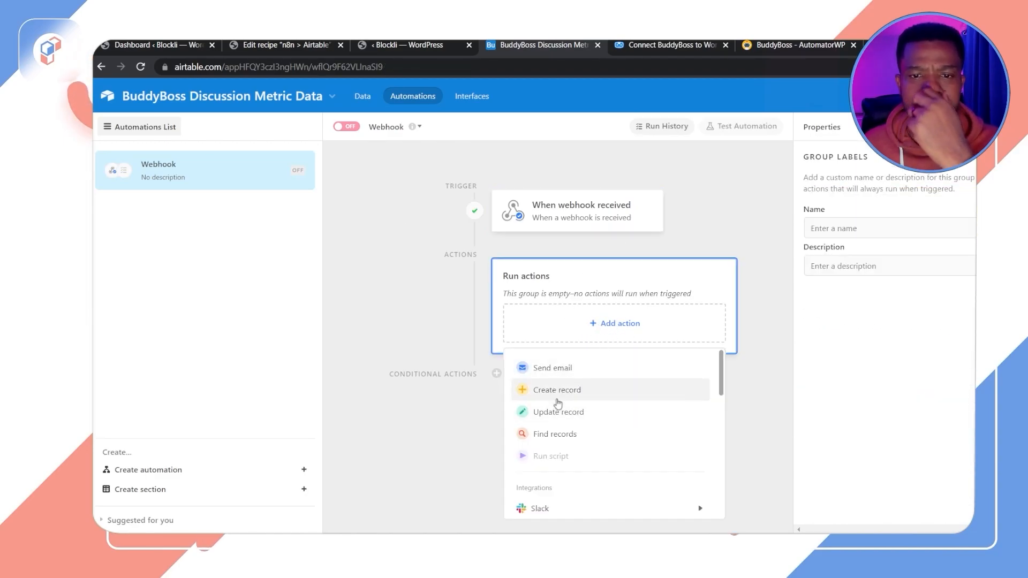
scroll(646, 427, "down", 2)
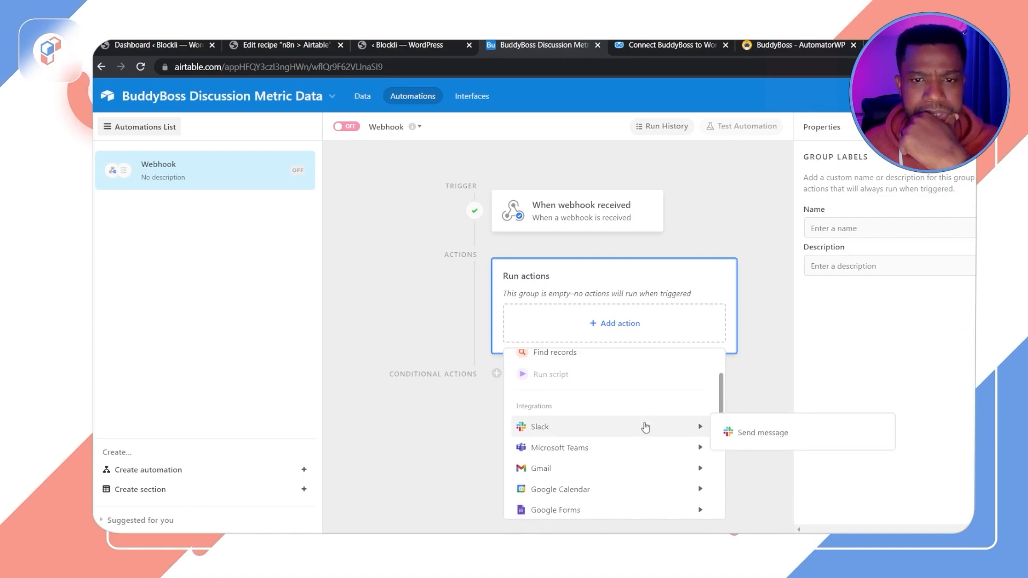
scroll(645, 427, "up", 2)
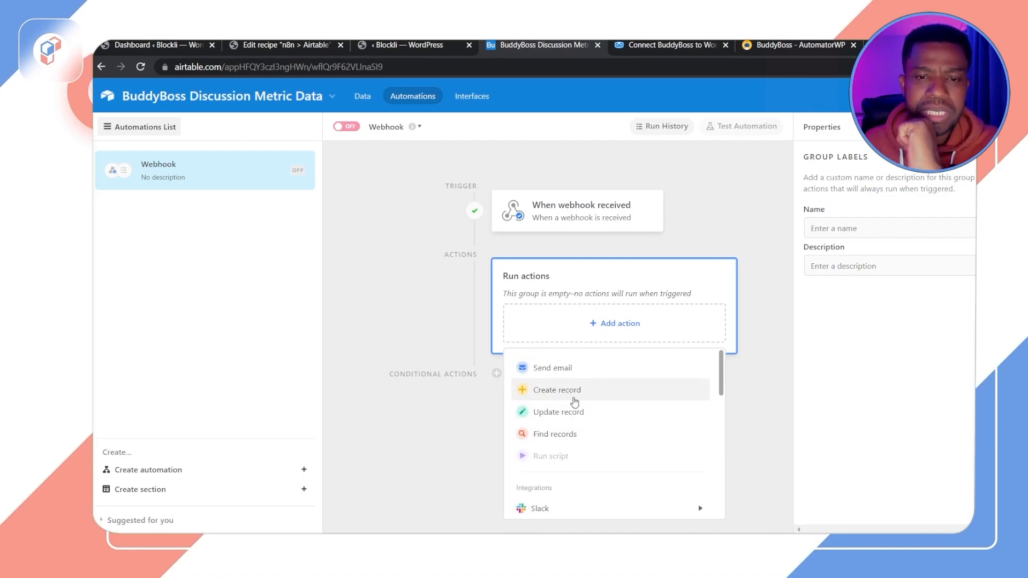
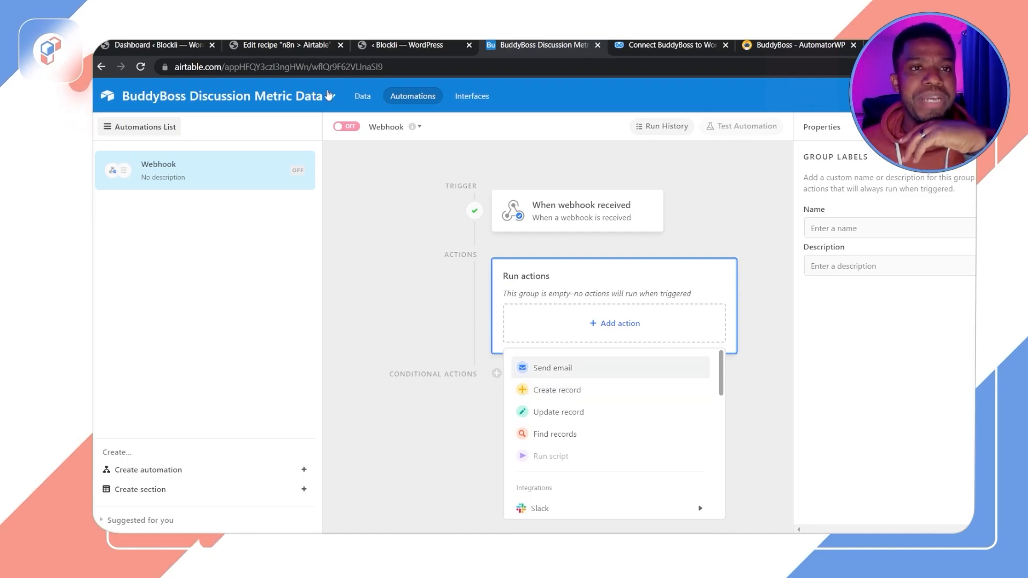
Step: Check the recipe's webhook body keys, then add a Create record action to the automation's Run actions group
left_click(289, 48)
scroll(399, 480, "down", 3)
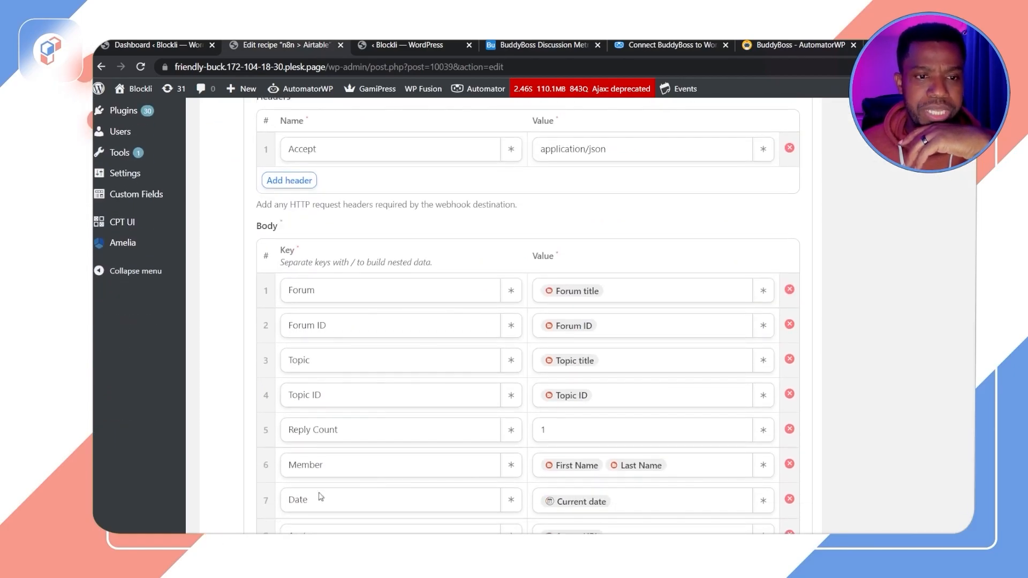
left_click(541, 45)
scroll(620, 383, "down", 2)
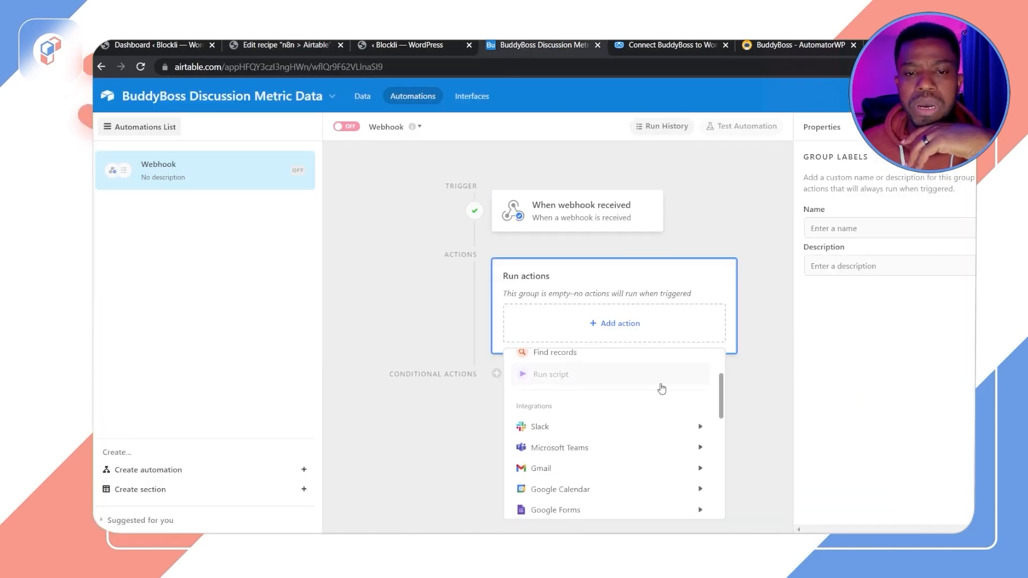
scroll(620, 413, "up", 3)
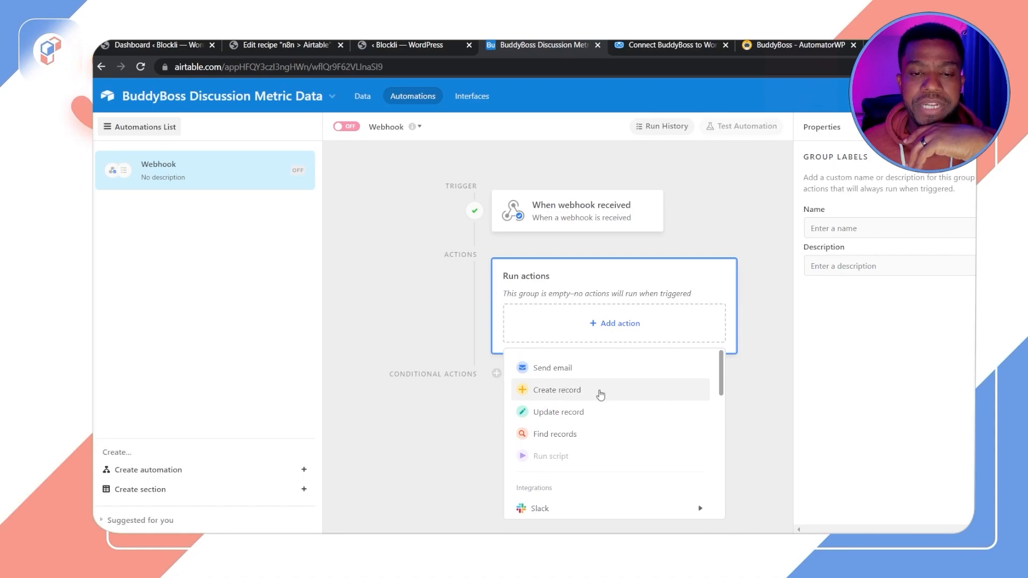
left_click(569, 399)
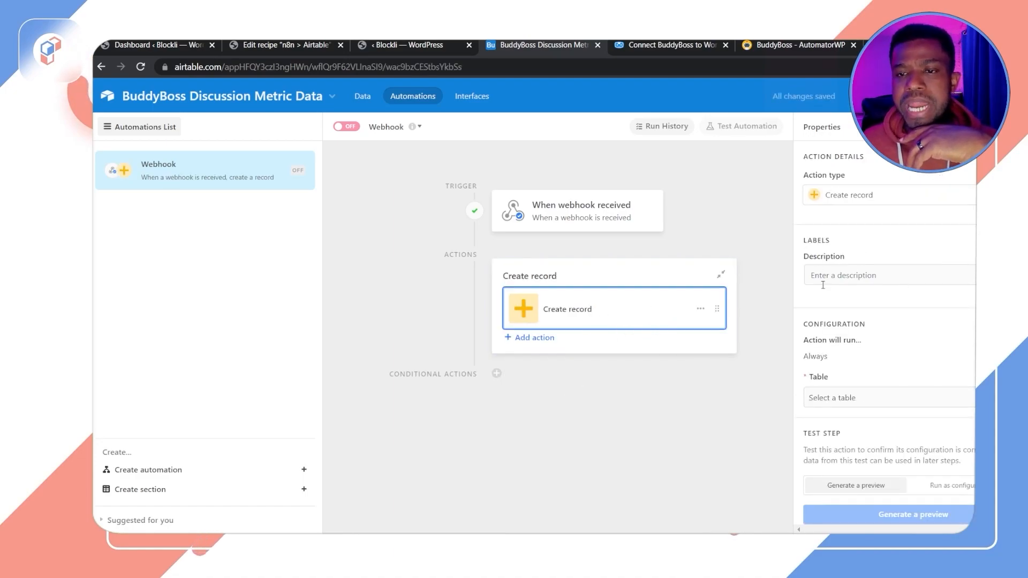
Step: Set the Create record action's table to Table 1
scroll(879, 340, "down", 1)
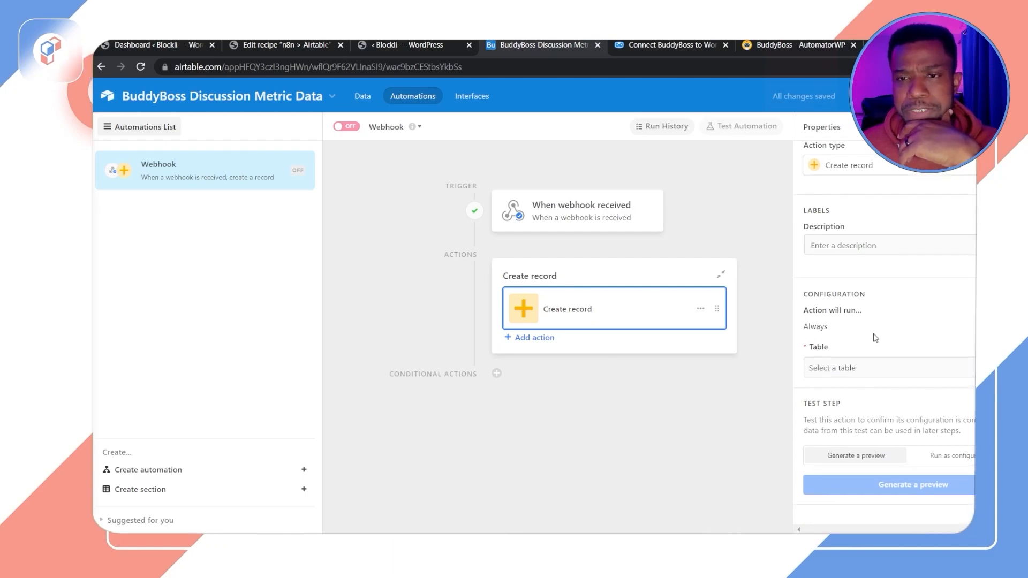
left_click(871, 369)
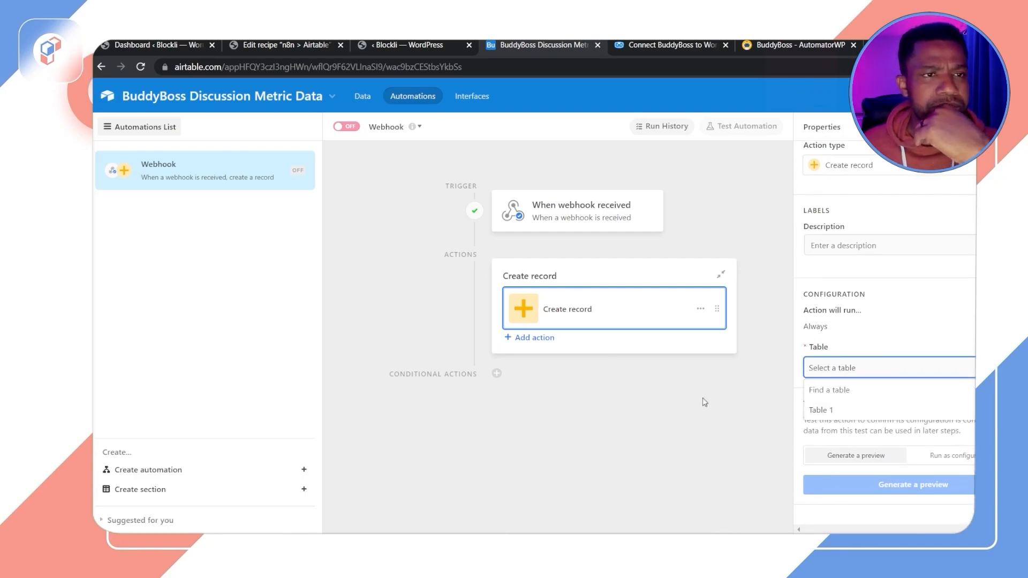
left_click(830, 413)
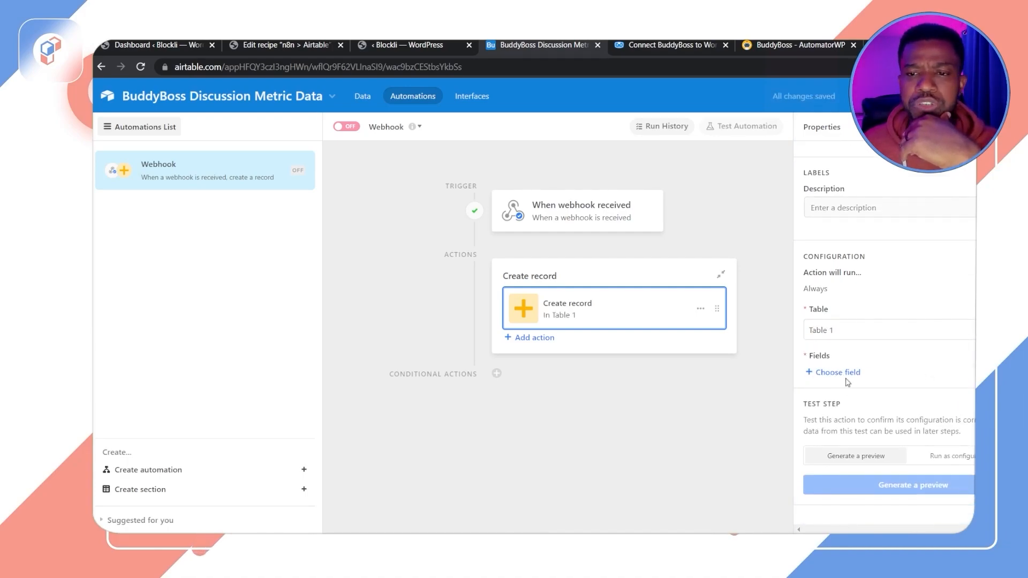
Step: Add the Forum ID field to the record and map it to the webhook body's Forum ID value
left_click(846, 377)
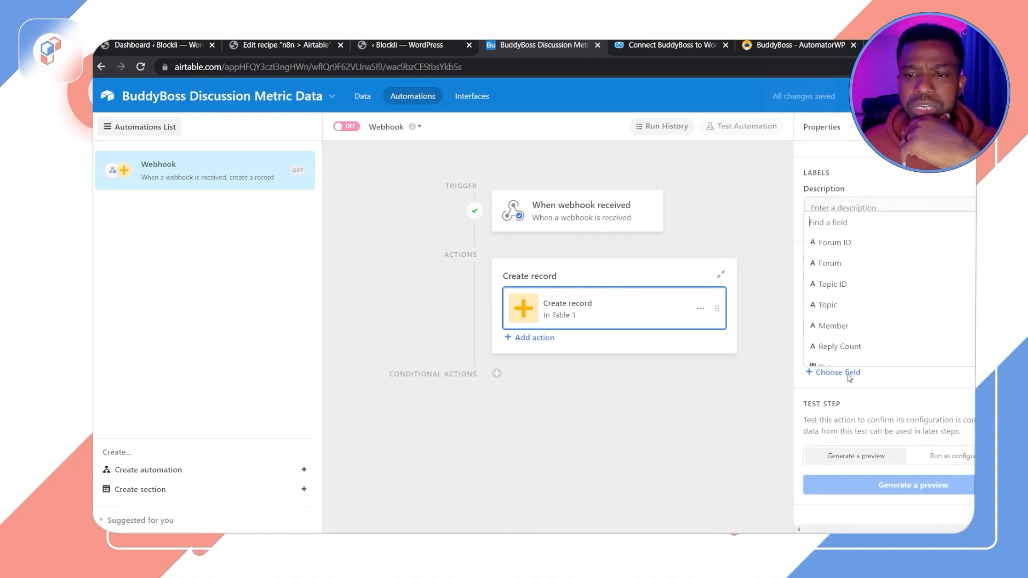
left_click(851, 242)
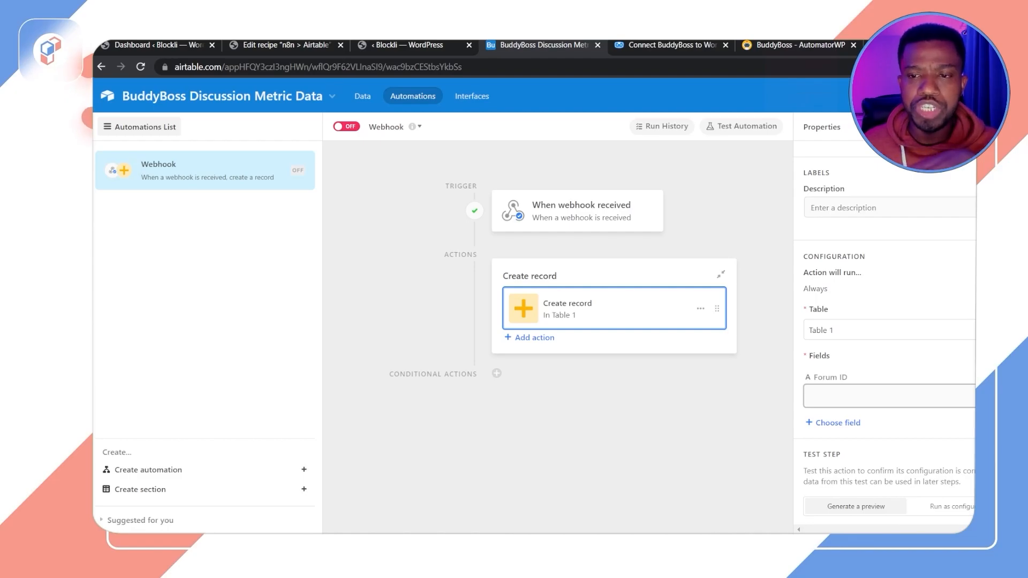
left_click(970, 397)
scroll(934, 375, "down", 1)
scroll(942, 359, "up", 1)
scroll(950, 347, "down", 1)
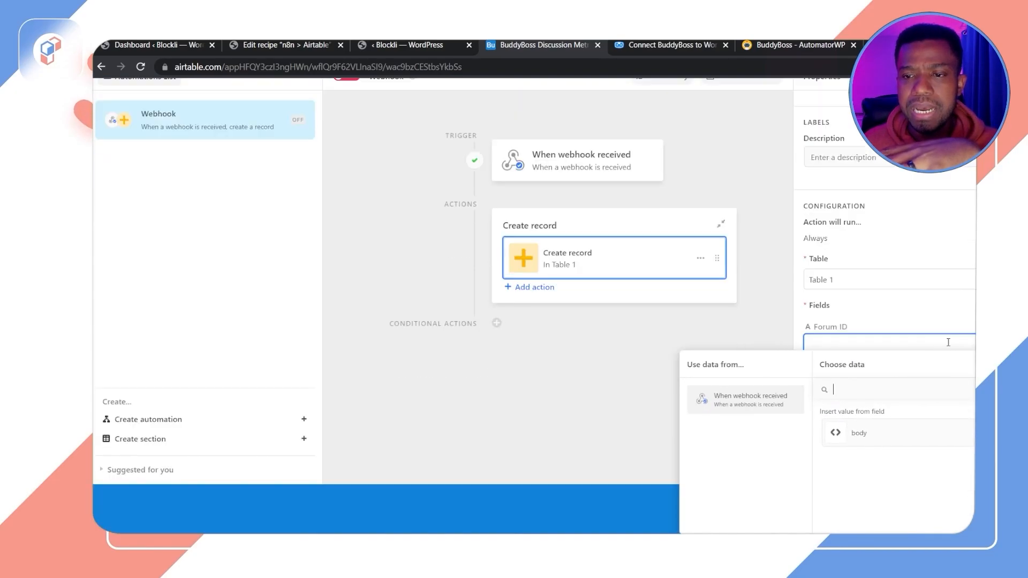
scroll(950, 347, "up", 1)
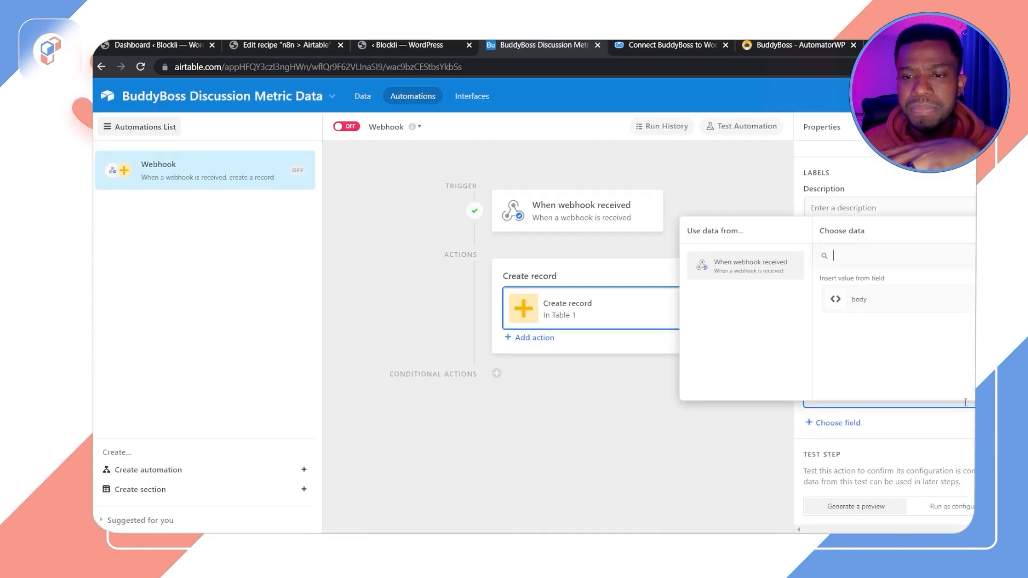
left_click(835, 299)
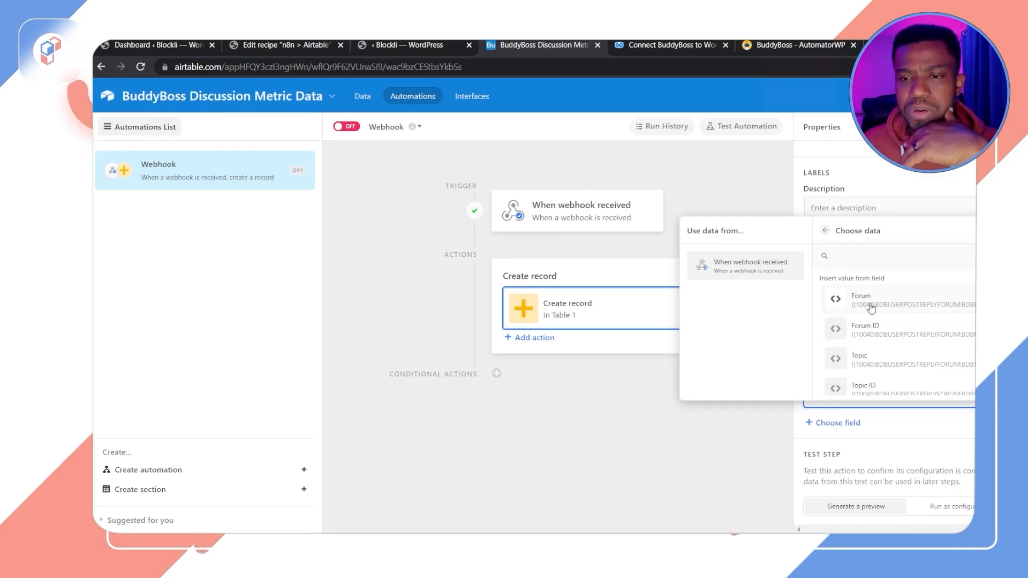
left_click(863, 330)
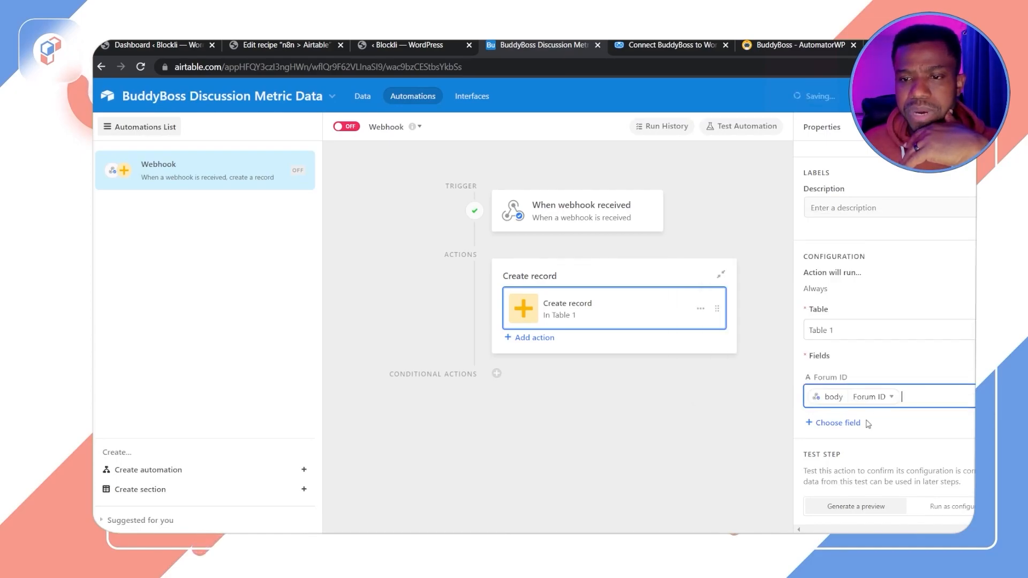
Step: Add the Forum field and map it to the webhook body's Forum value
scroll(857, 407, "down", 1)
left_click(838, 375)
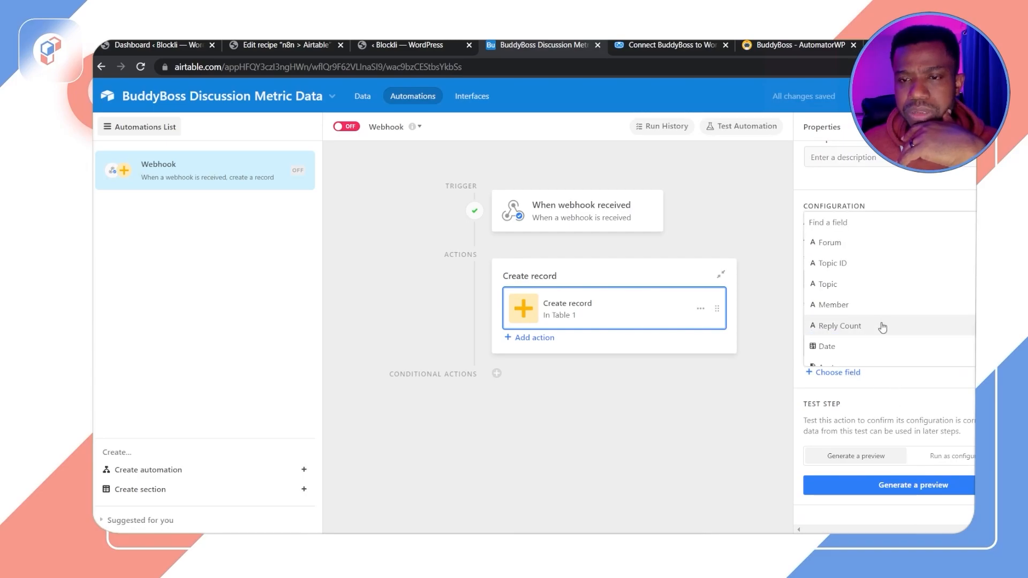
scroll(852, 274, "up", 2)
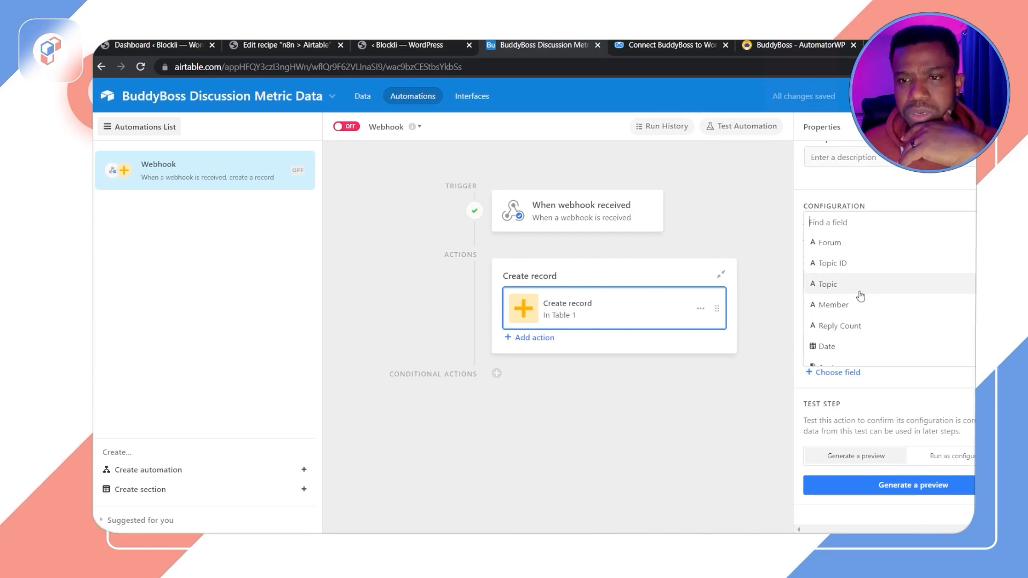
left_click(844, 241)
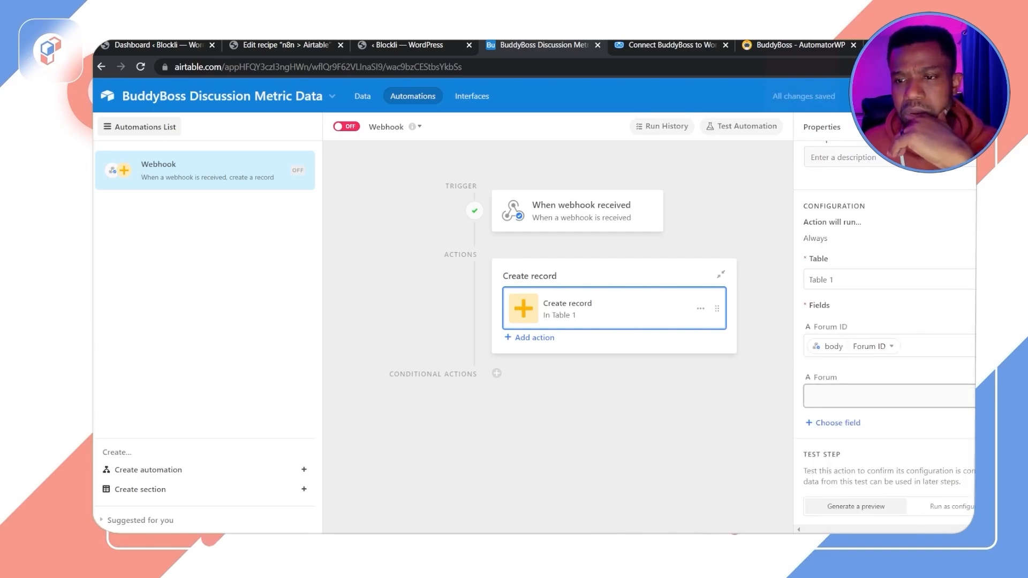
left_click(817, 396)
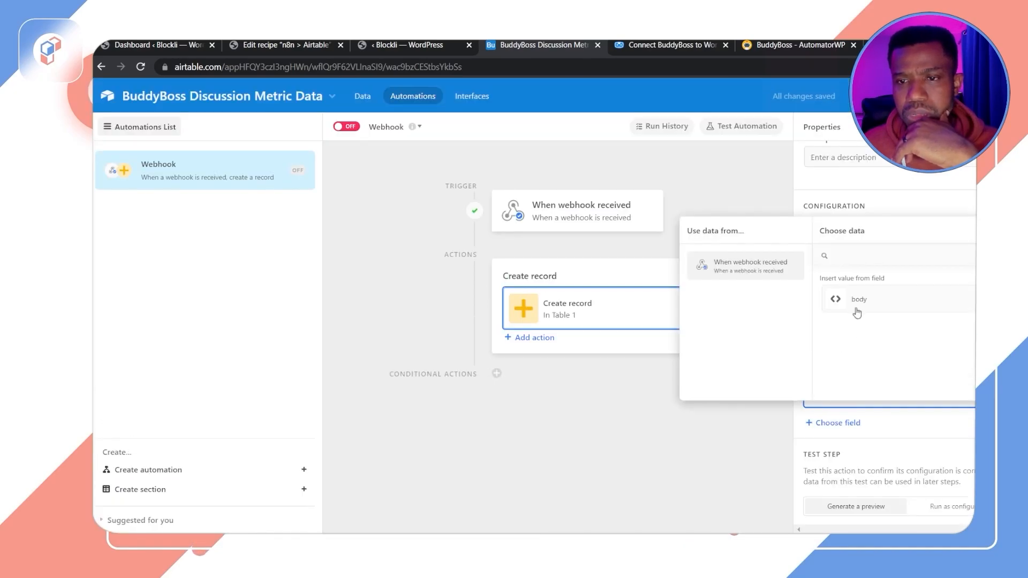
left_click(836, 303)
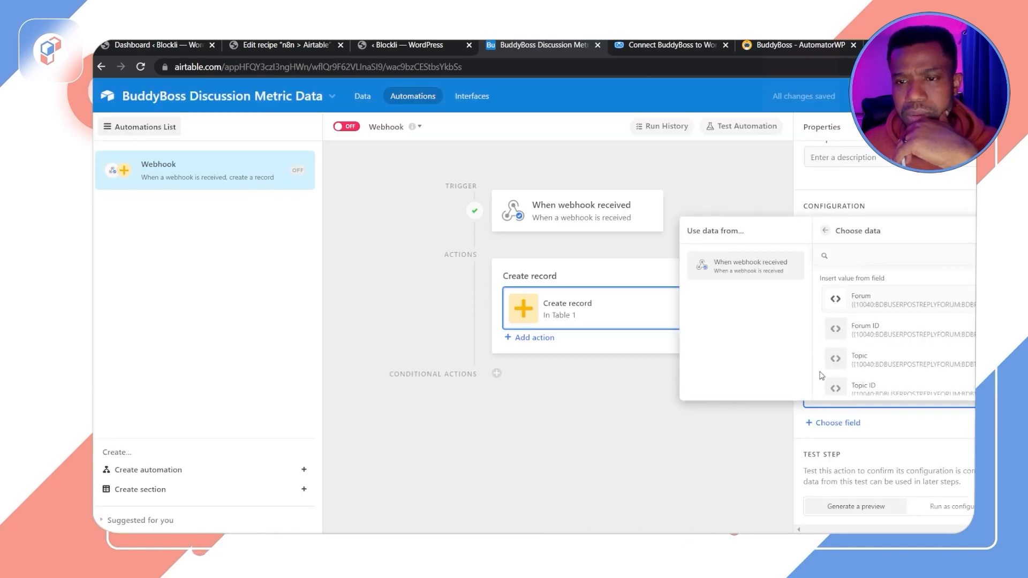
left_click(843, 302)
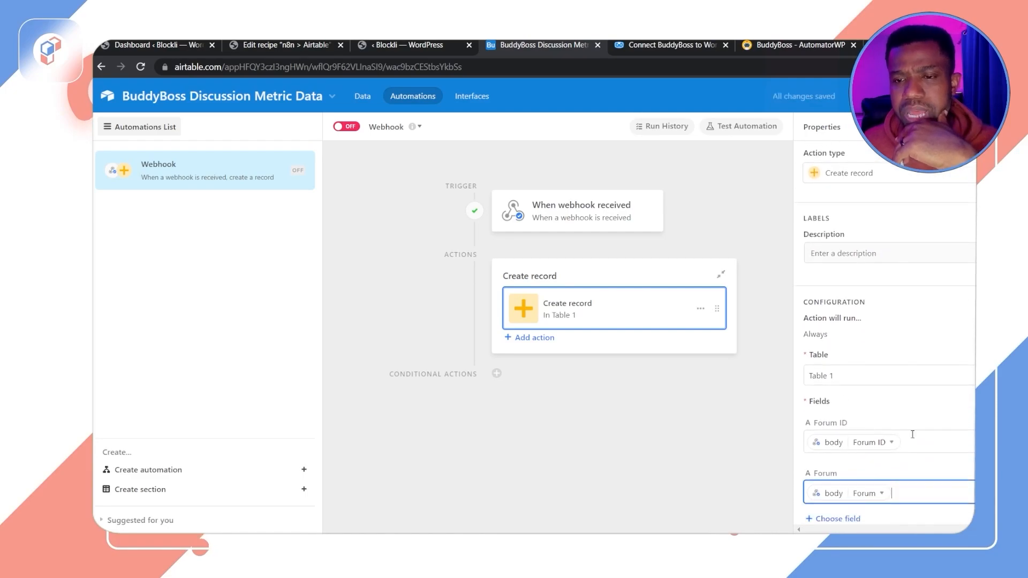
Step: Add the Topic ID field and map it to the webhook body's Topic ID value
left_click(843, 369)
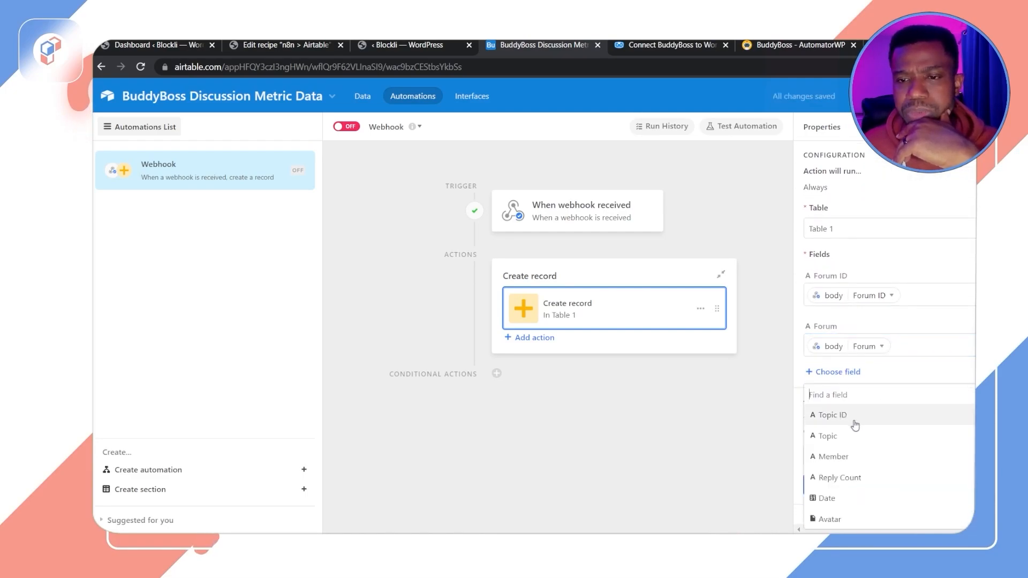
left_click(847, 413)
left_click(952, 390)
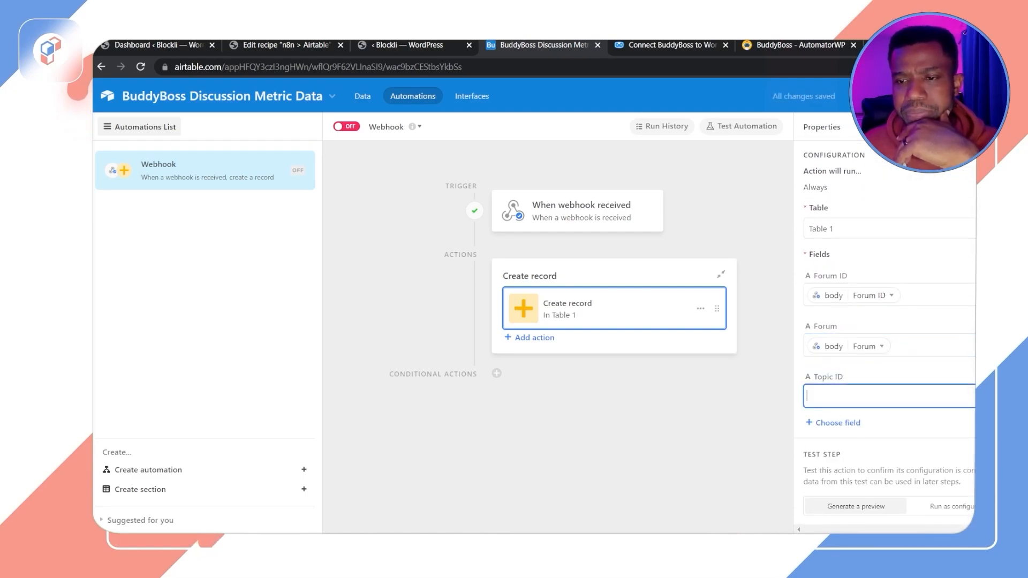
left_click(845, 305)
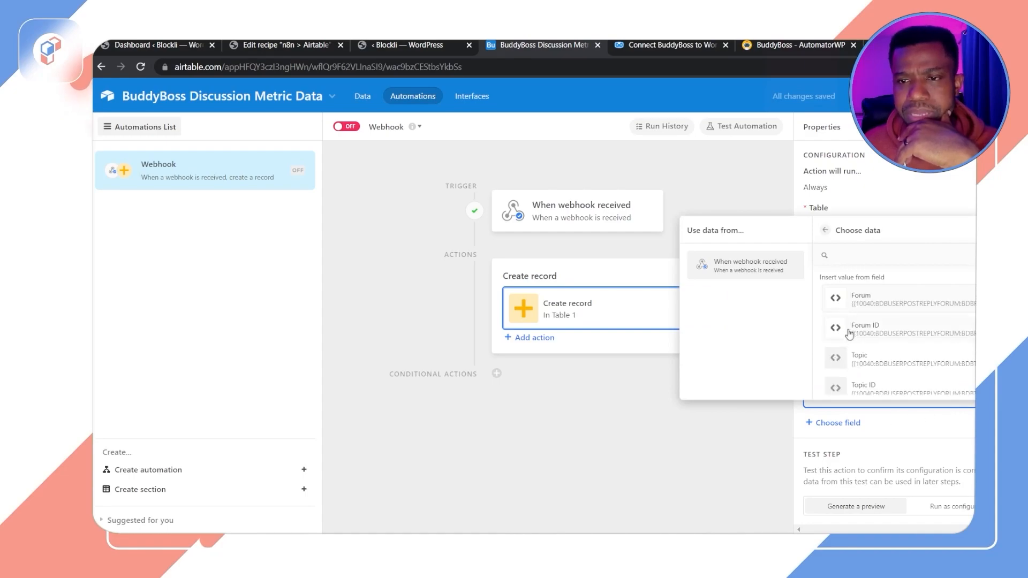
left_click(842, 389)
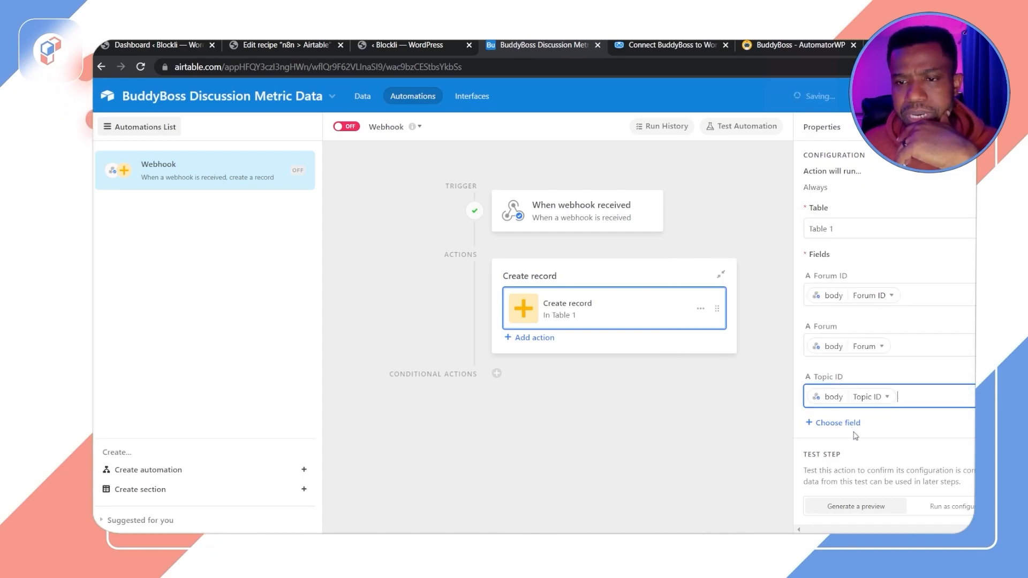
Step: Add the Topic field and map it to the webhook body's Topic value
left_click(852, 423)
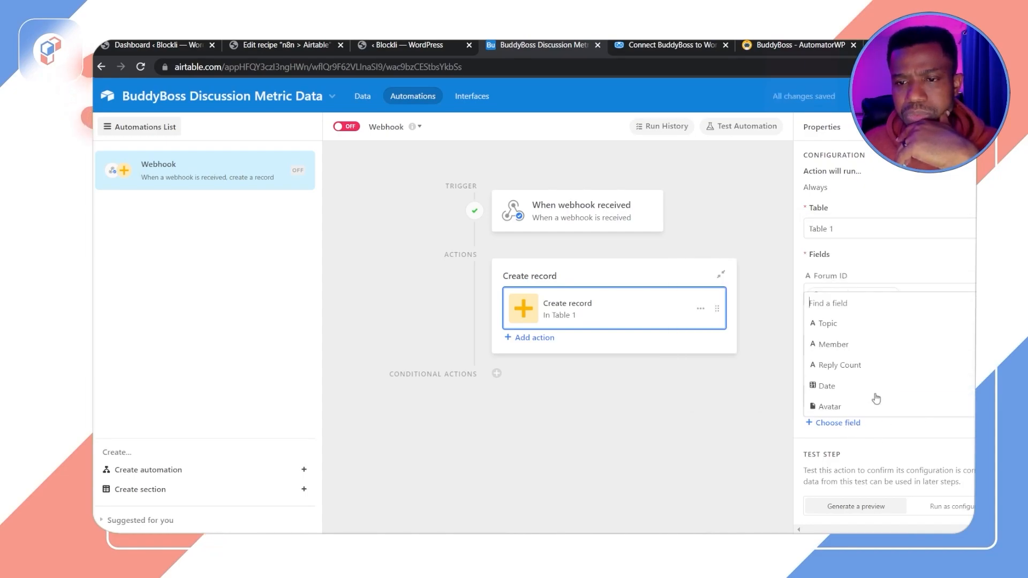
left_click(857, 329)
left_click(971, 446)
left_click(842, 353)
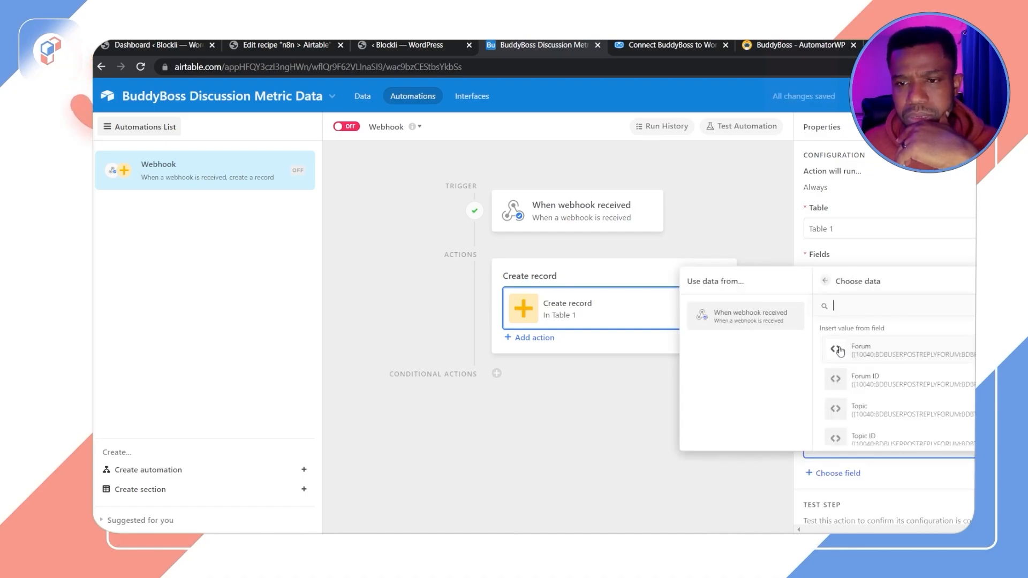
scroll(871, 436, "down", 1)
scroll(872, 437, "up", 2)
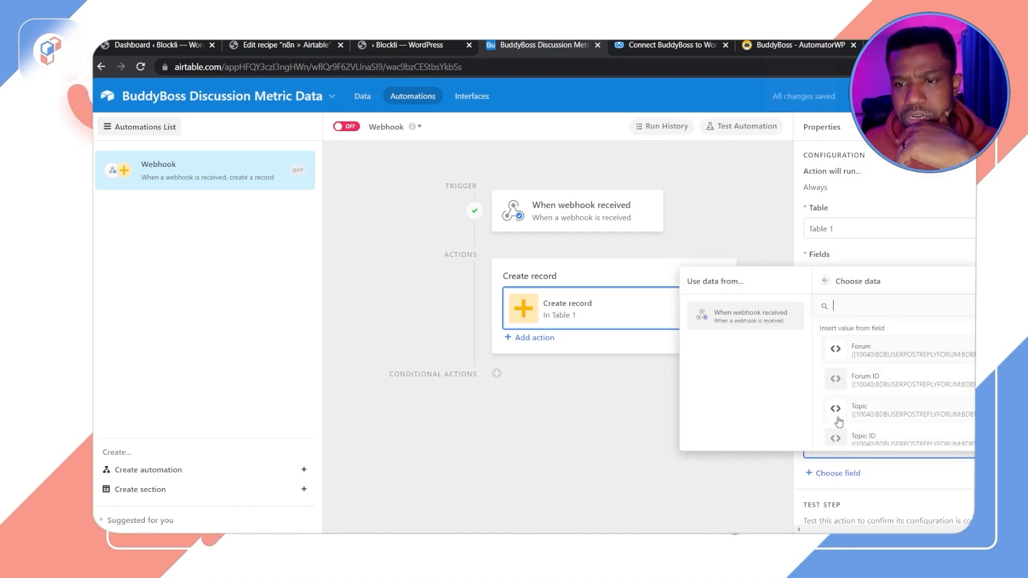
left_click(866, 407)
Step: Add the Member field and map it to the webhook body's Member value
scroll(857, 429, "down", 2)
left_click(851, 391)
left_click(859, 442)
left_click(894, 422)
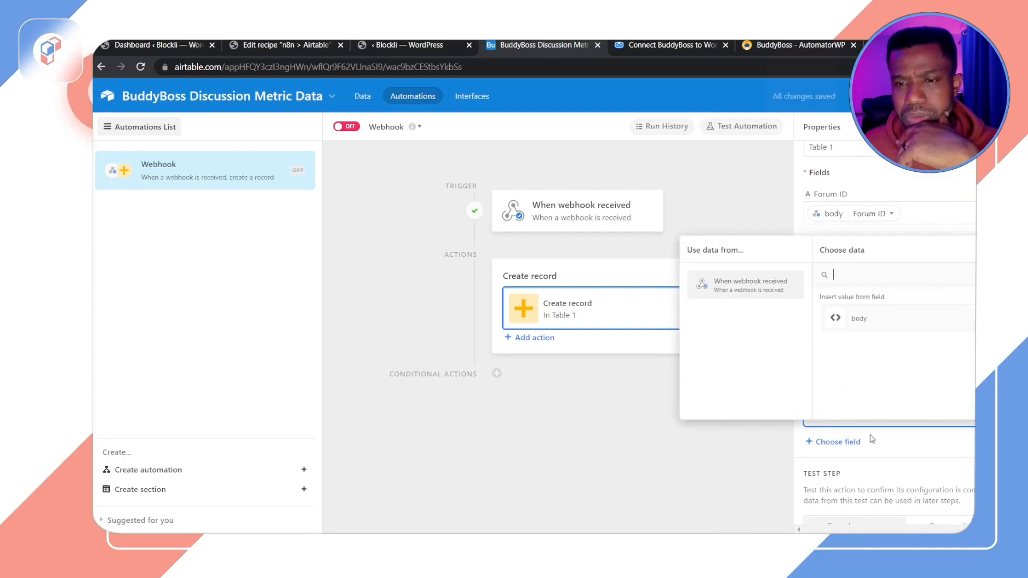
left_click(836, 319)
scroll(851, 386, "down", 3)
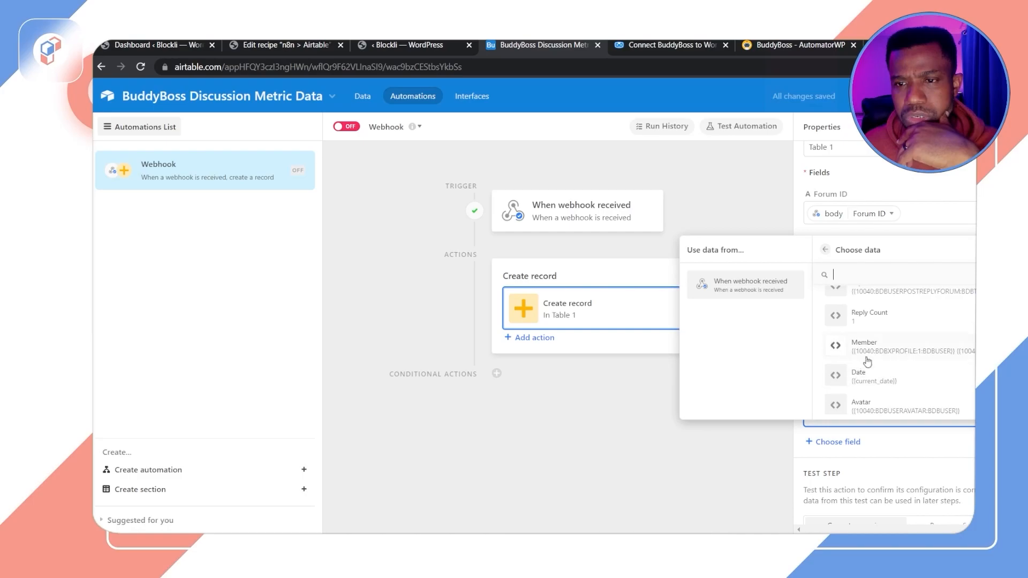
left_click(834, 348)
Step: Add the Reply Count field and map it to the webhook body's Reply Count value
left_click(841, 444)
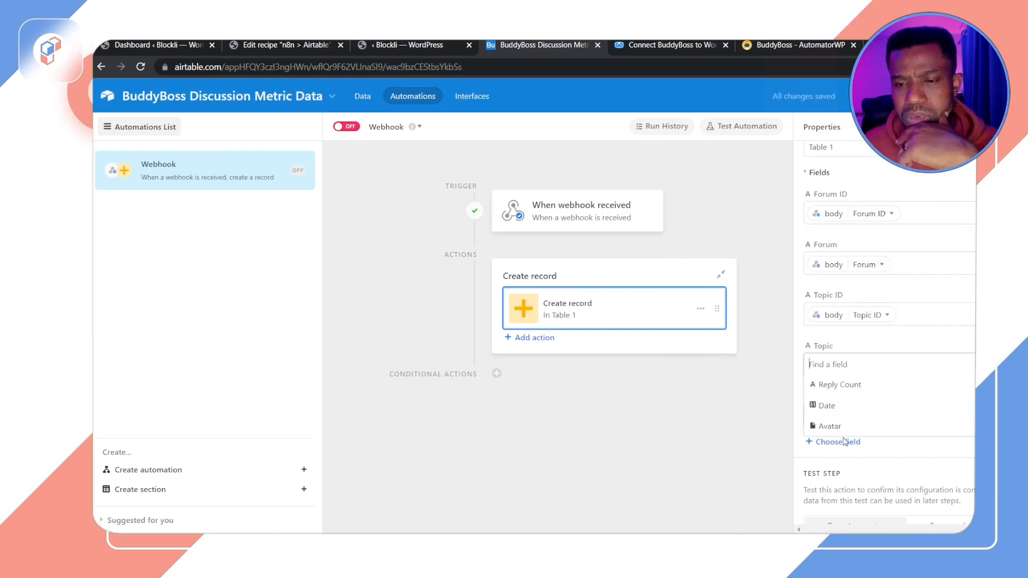
left_click(828, 385)
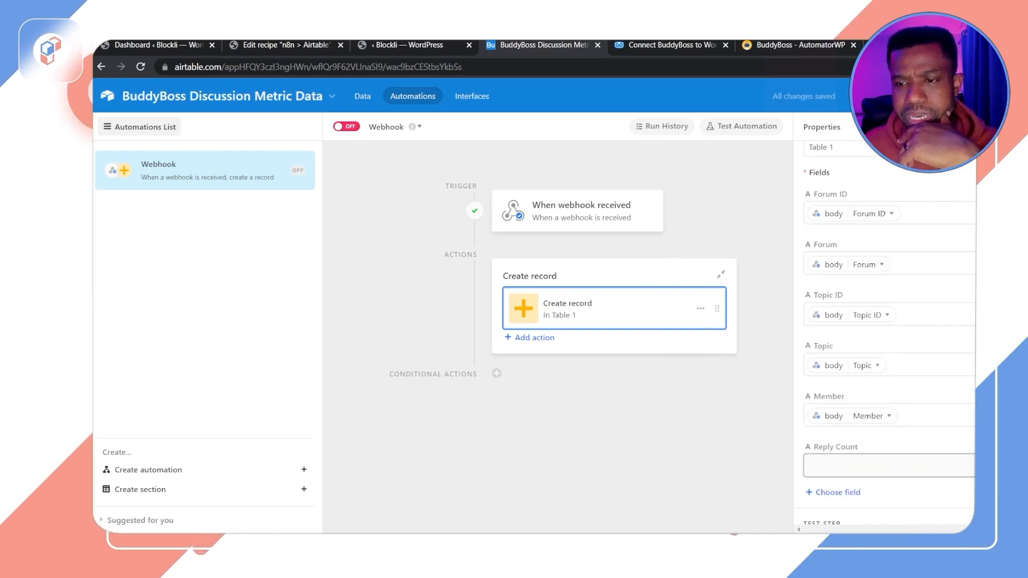
left_click(857, 462)
left_click(836, 370)
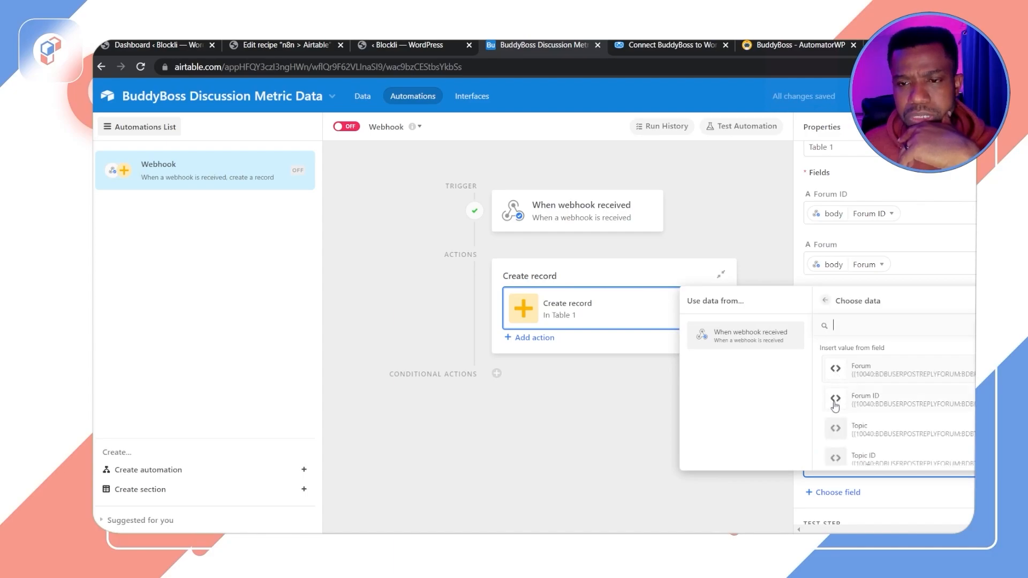
scroll(868, 426, "down", 3)
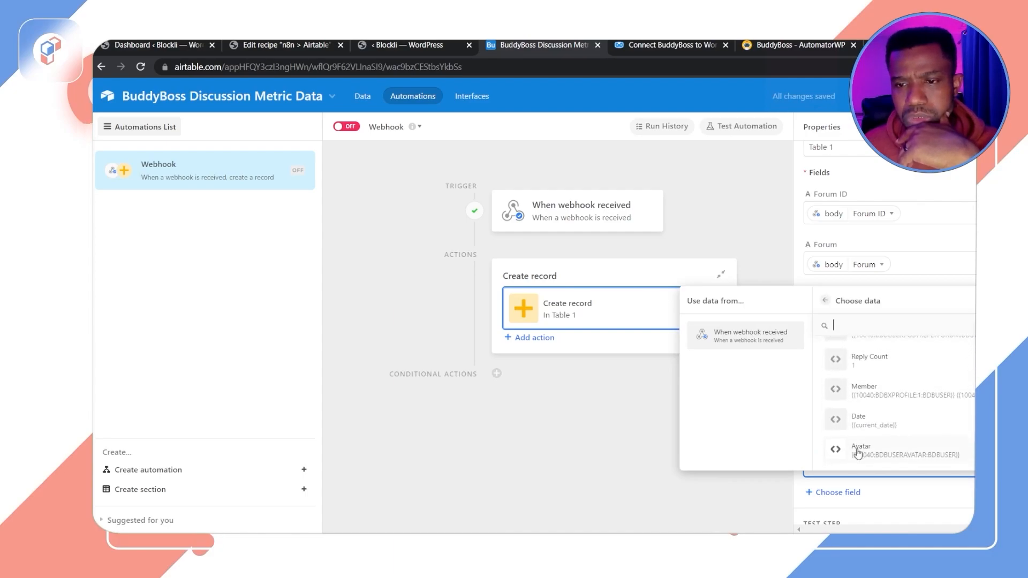
left_click(852, 364)
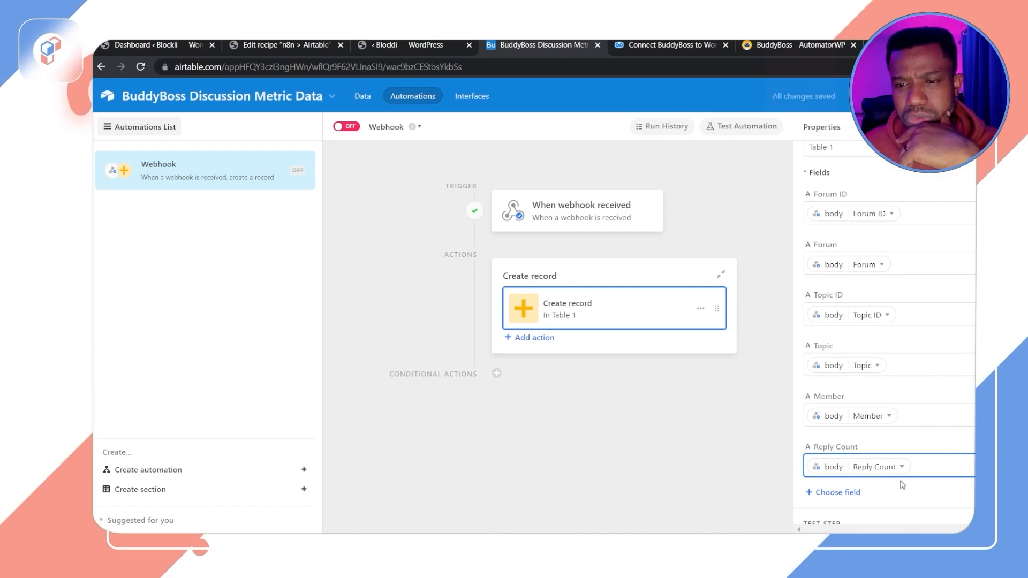
Step: Add the Date field, set it to dynamic, and map it to the webhook body's Date value
left_click(852, 491)
left_click(844, 453)
scroll(844, 462, "down", 3)
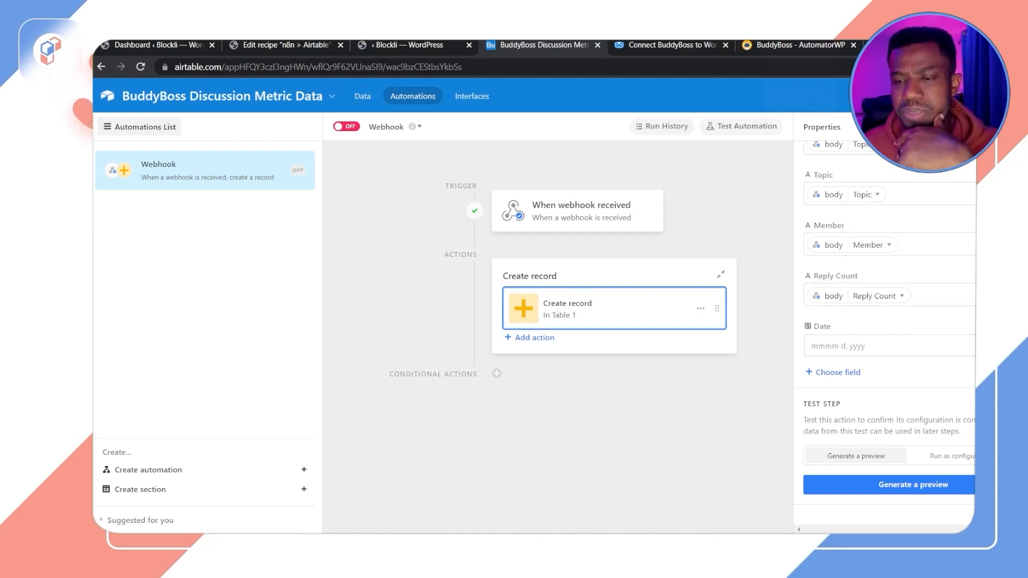
left_click(838, 372)
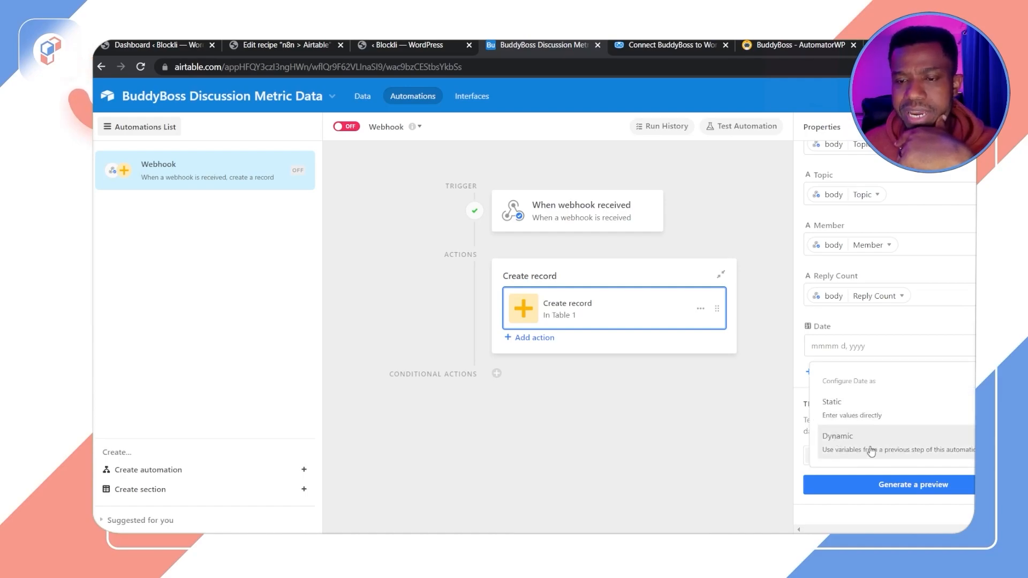
left_click(913, 454)
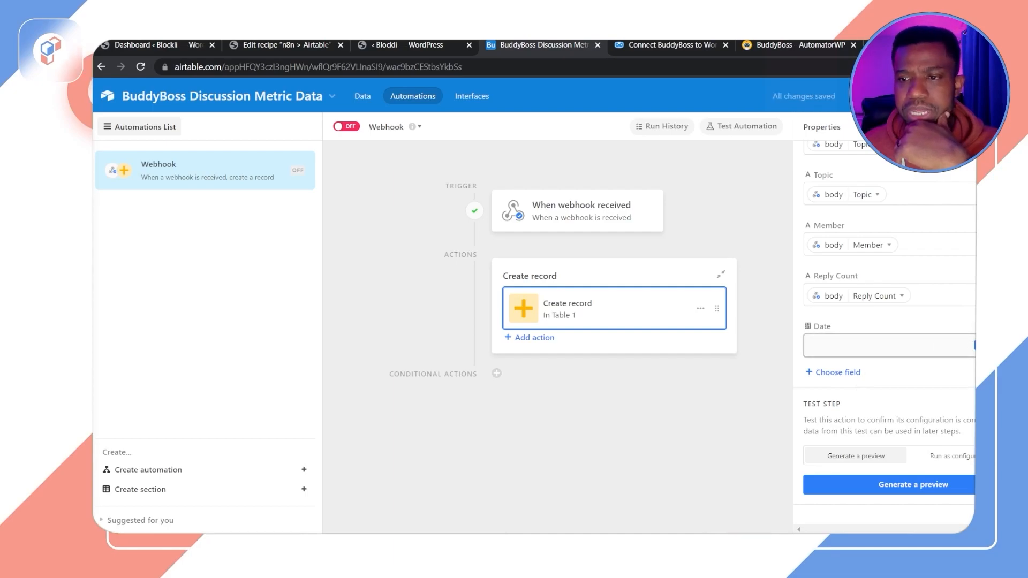
left_click(976, 345)
left_click(851, 432)
scroll(823, 466, "down", 3)
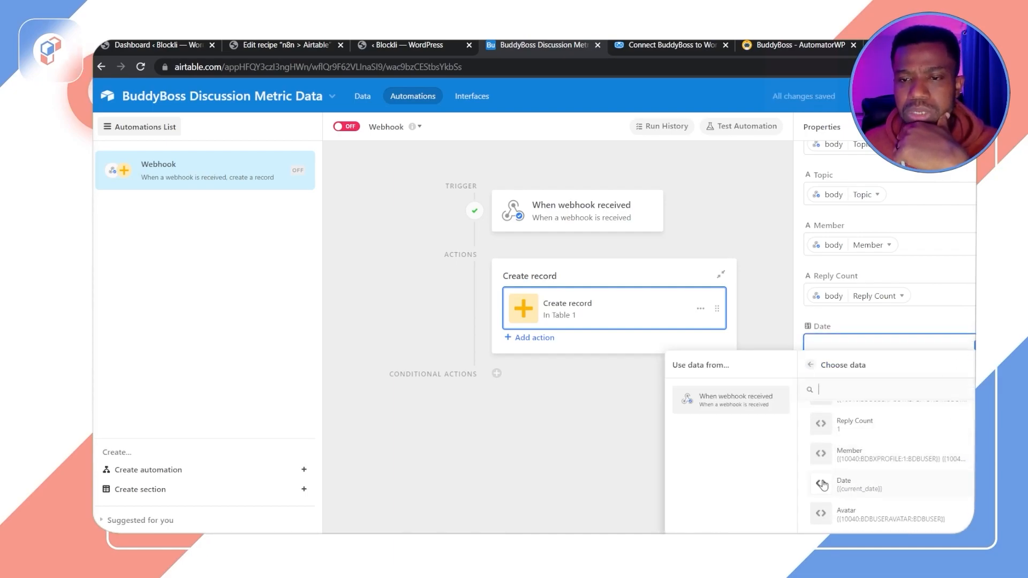
left_click(824, 485)
Step: Add the Avatar field and map it to the webhook body's Avatar value
left_click(860, 375)
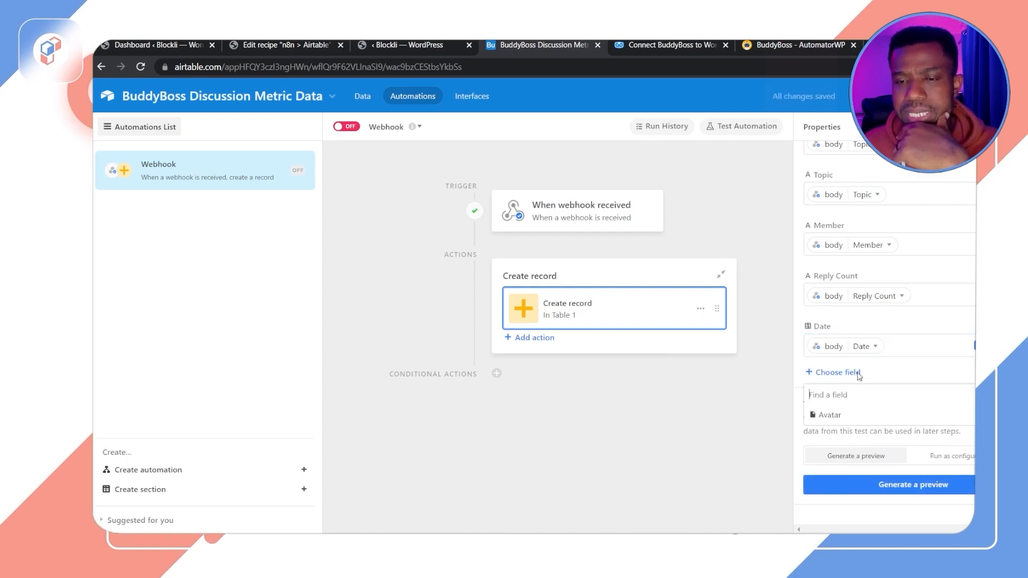
left_click(824, 420)
left_click(900, 396)
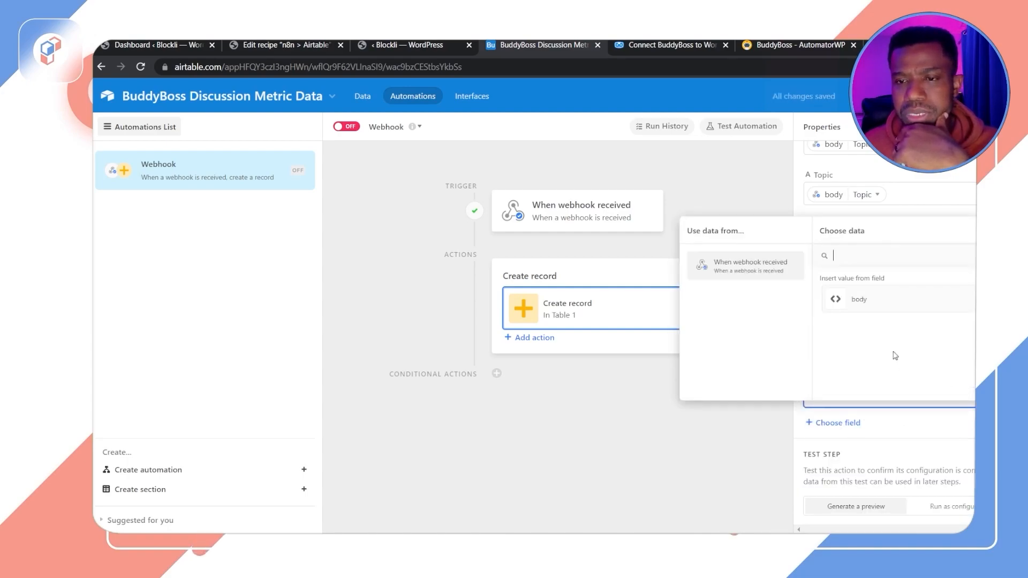
left_click(843, 303)
scroll(889, 354, "down", 3)
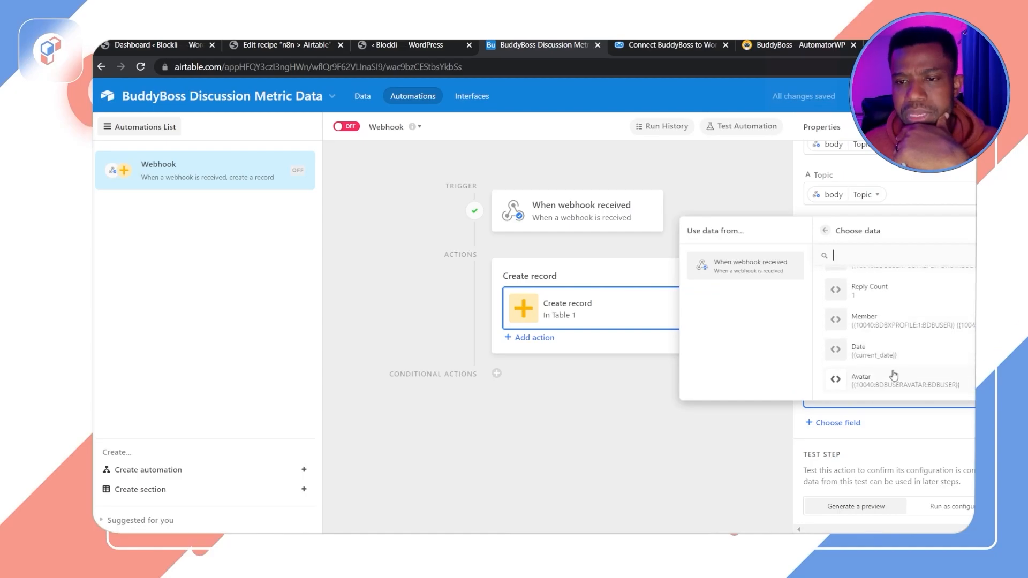
left_click(843, 383)
scroll(916, 364, "down", 1)
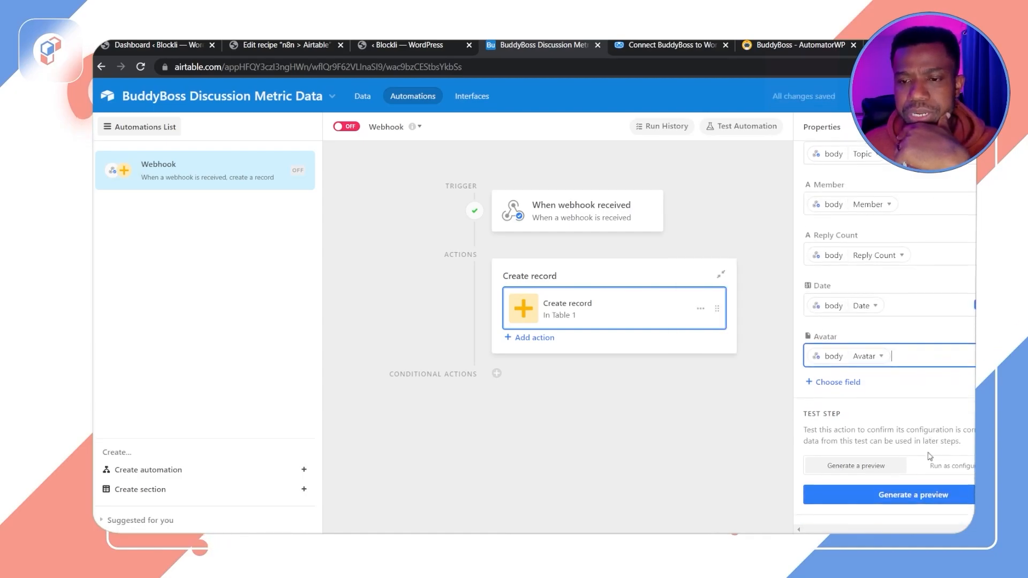
Step: Test the Create record action by generating a preview and review the results
scroll(913, 366, "up", 5)
scroll(910, 369, "down", 9)
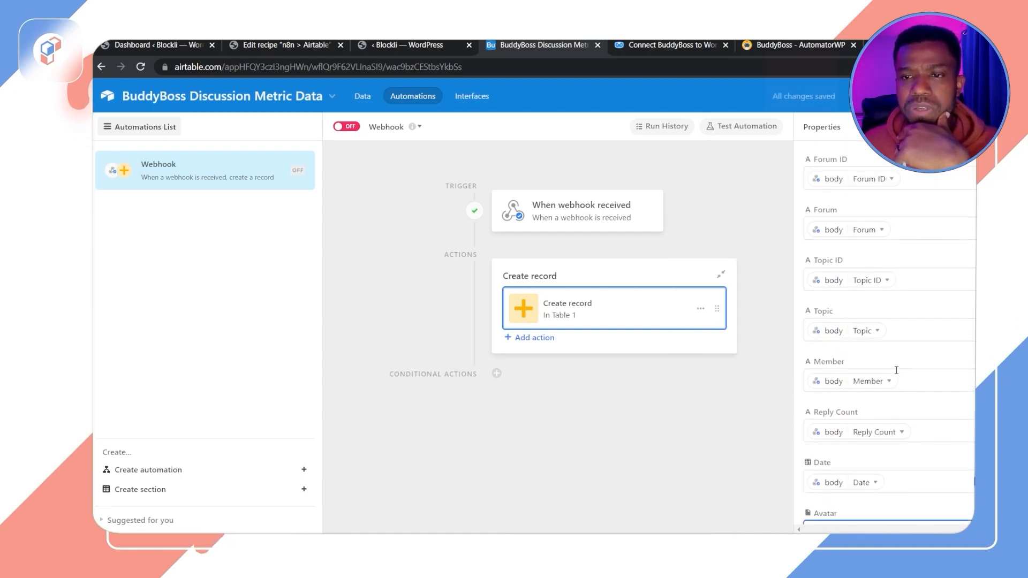
left_click(896, 489)
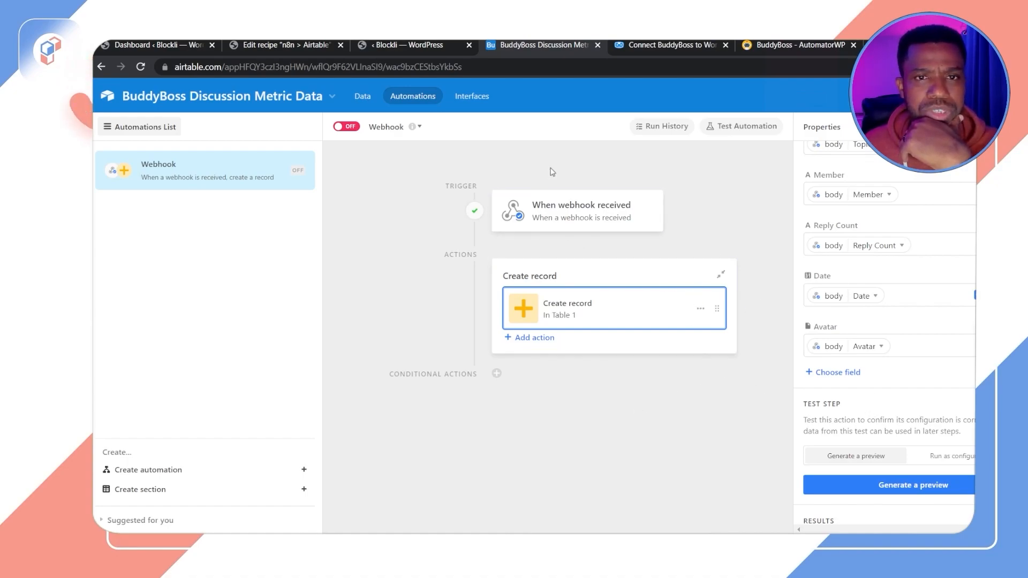
scroll(851, 416, "down", 3)
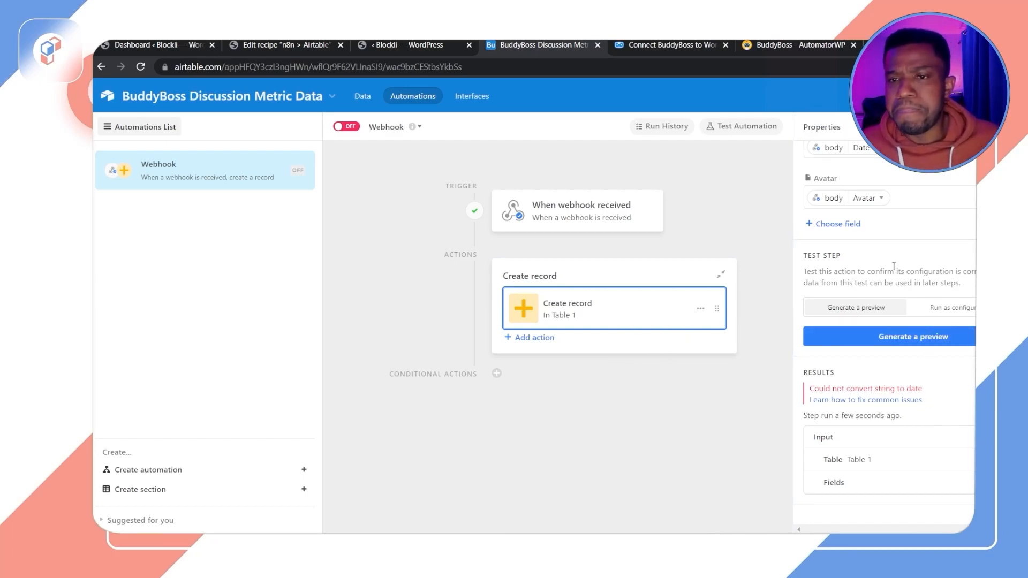
scroll(896, 273, "up", 10)
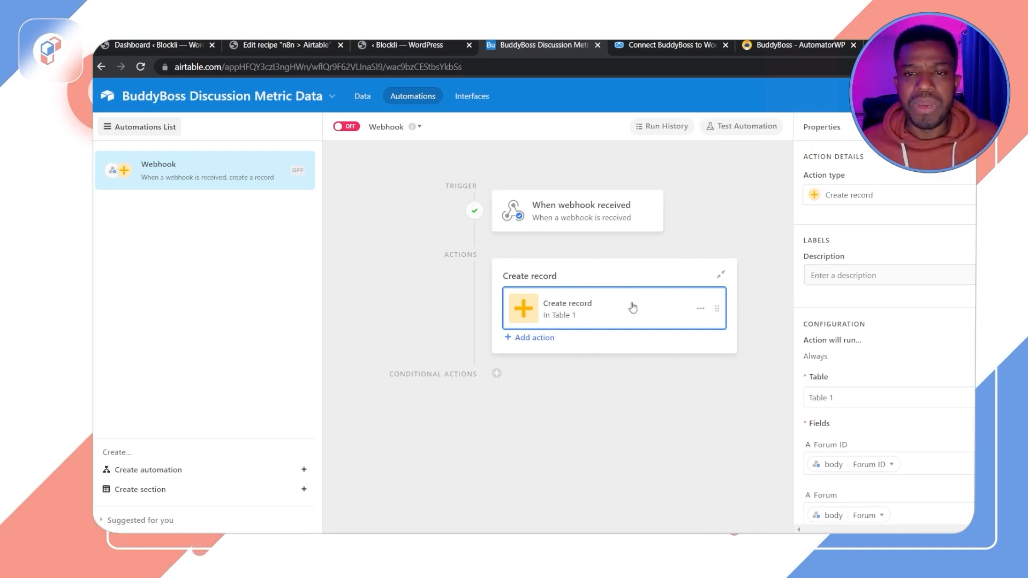
scroll(881, 348, "down", 10)
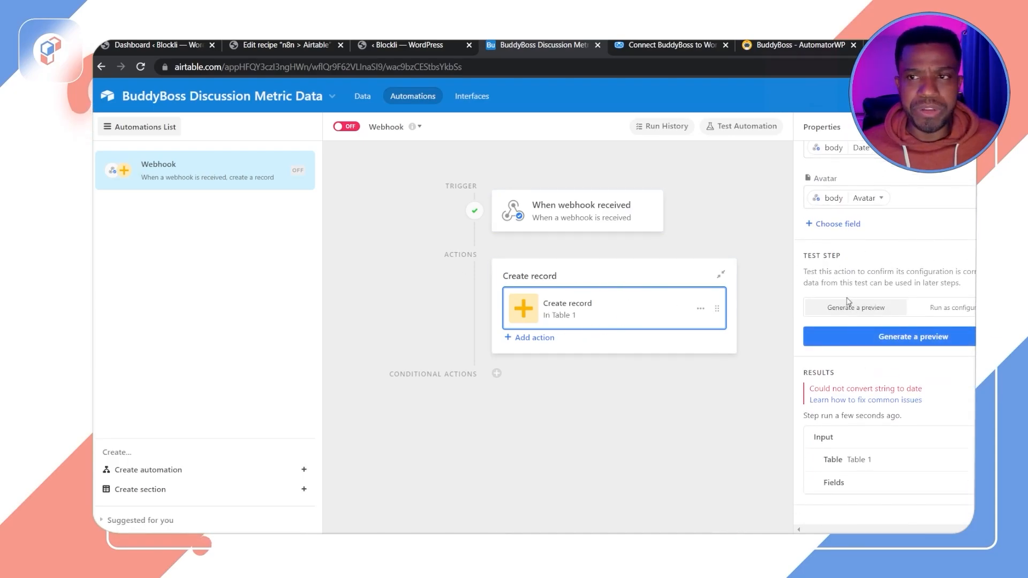
scroll(850, 321, "up", 4)
scroll(850, 323, "up", 5)
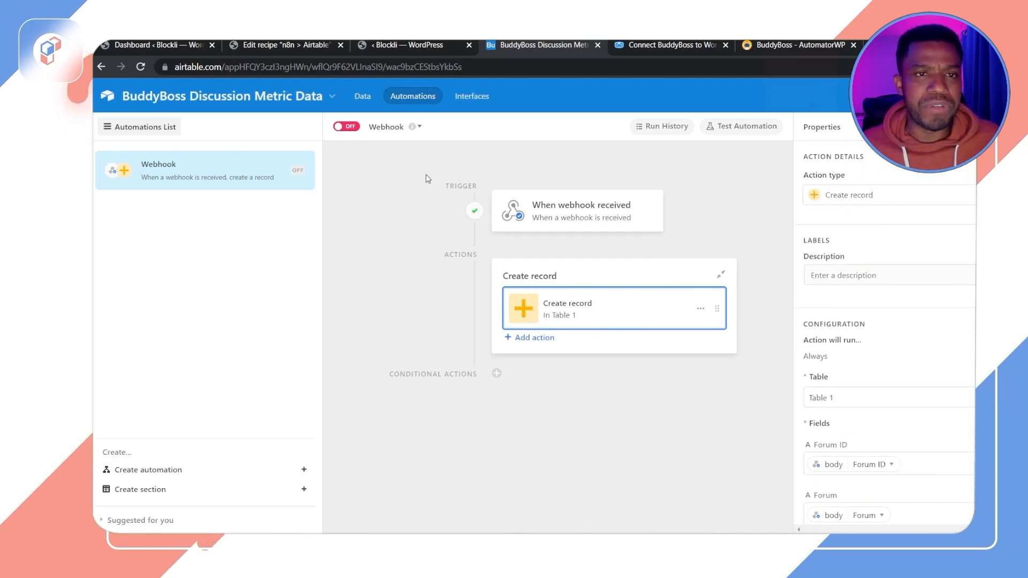
Step: Turn the Webhook automation on
left_click(348, 129)
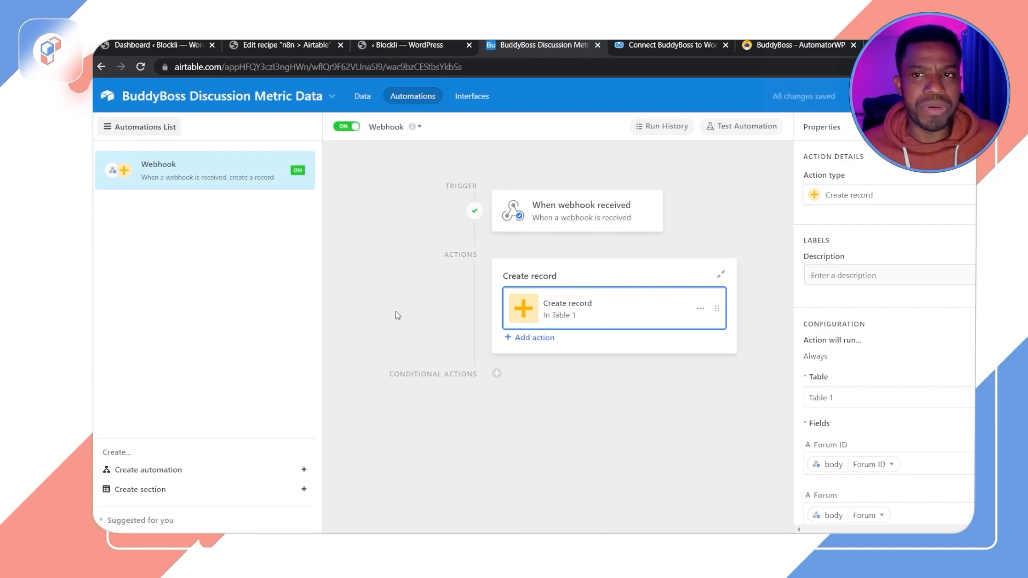
left_click(363, 96)
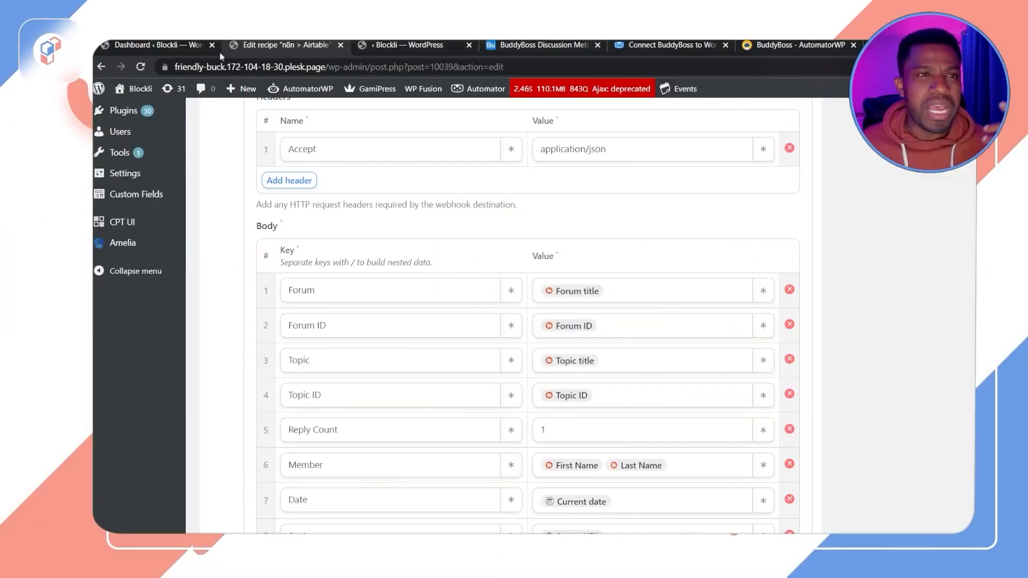
Step: Open the site's front end in a new tab and return to the recipe editor
left_click(166, 46)
mouse_move(135, 89)
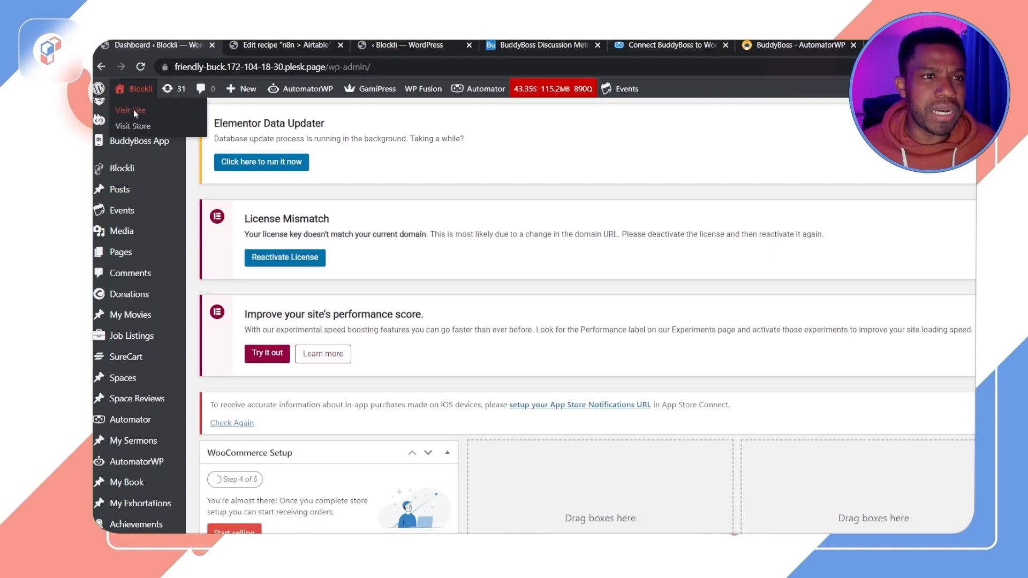
middle_click(133, 111)
left_click(252, 45)
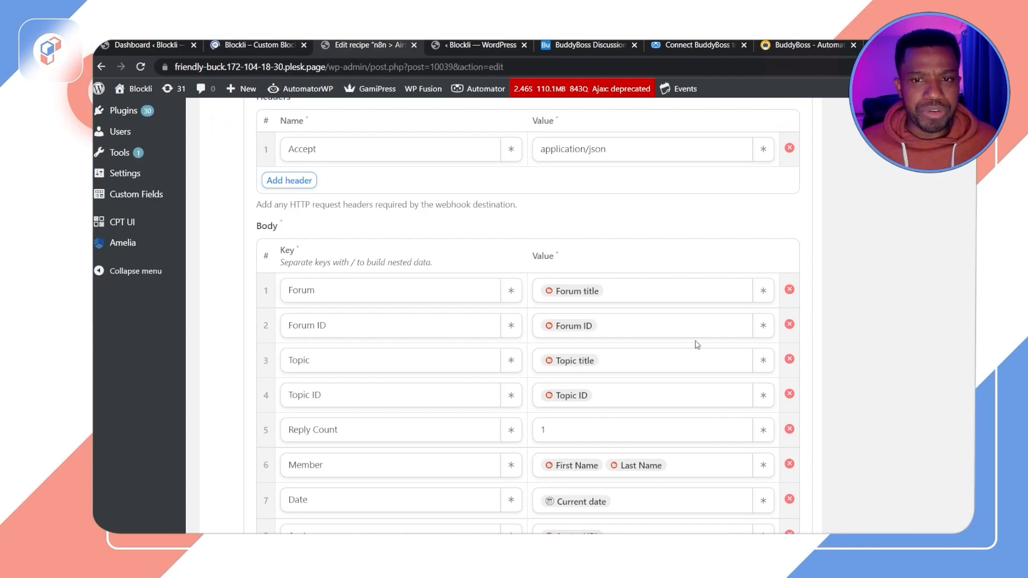
Step: Review the recipe's webhook body keys and values and its BuddyBoss trigger
scroll(645, 329, "down", 4)
scroll(646, 333, "up", 6)
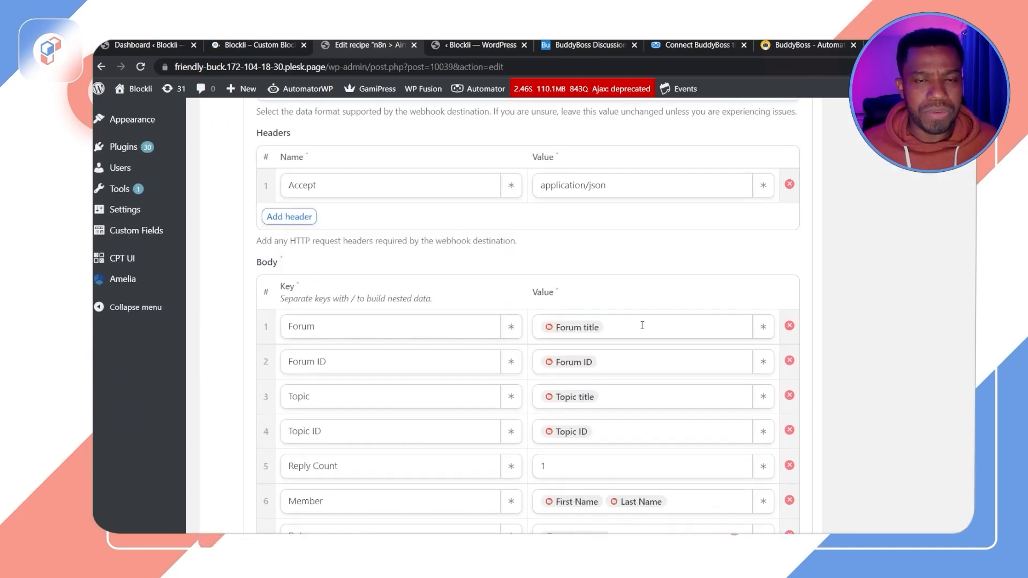
scroll(642, 325, "down", 6)
left_click(275, 315)
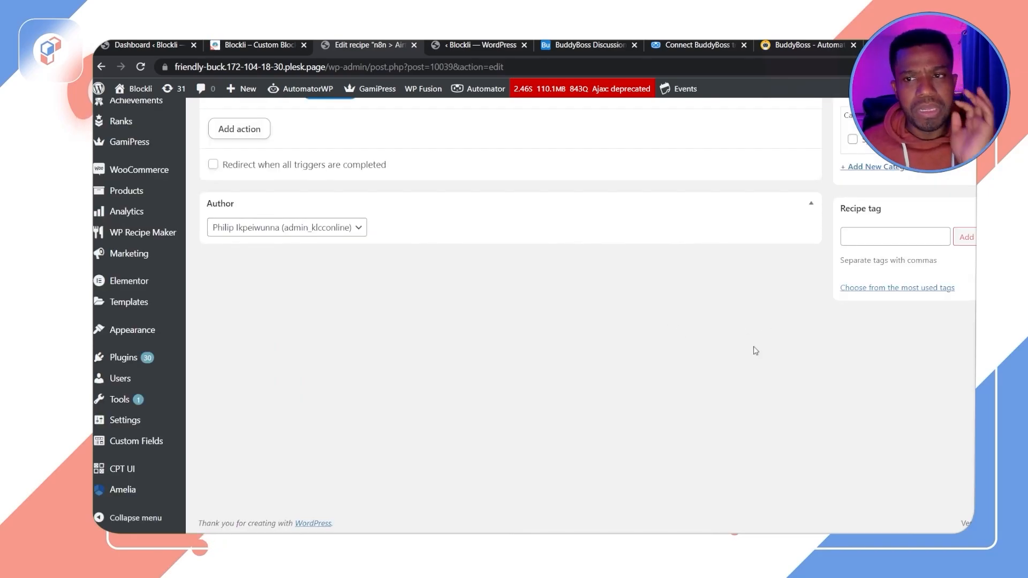
scroll(753, 348, "up", 5)
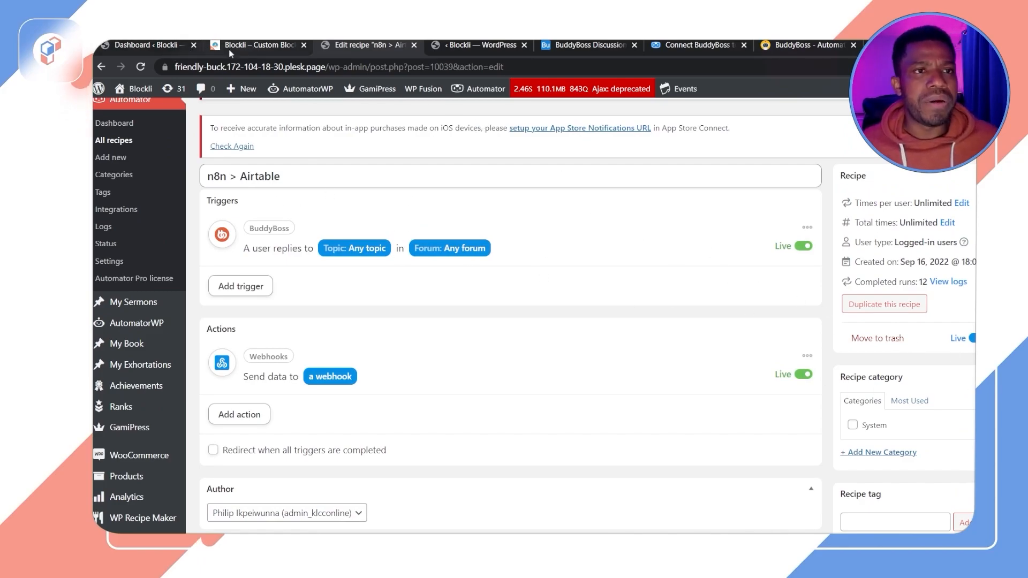
Step: Open the Authority & Vulnerability discussion in the Leadership Development forum on the site
left_click(248, 45)
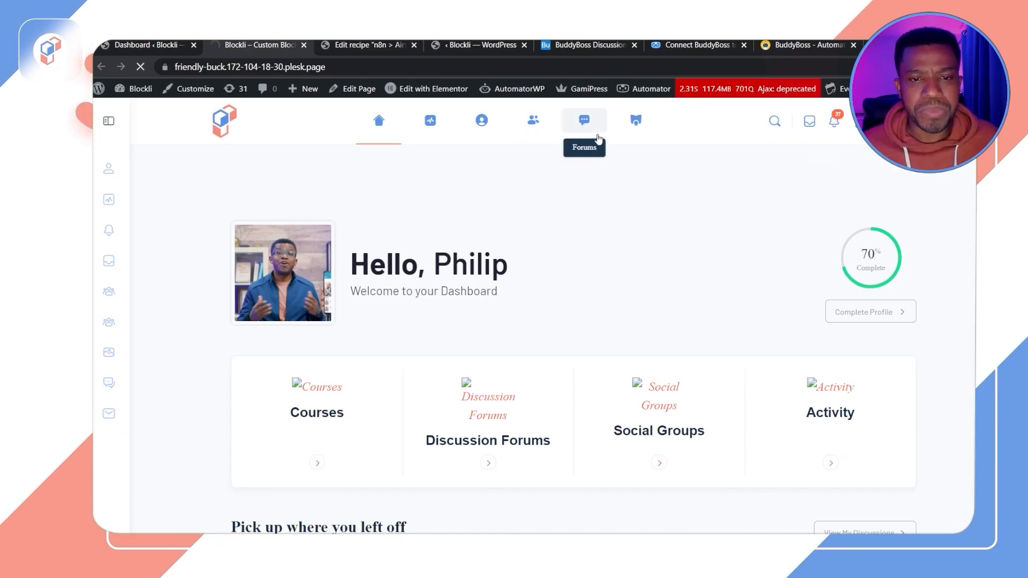
scroll(631, 316, "down", 5)
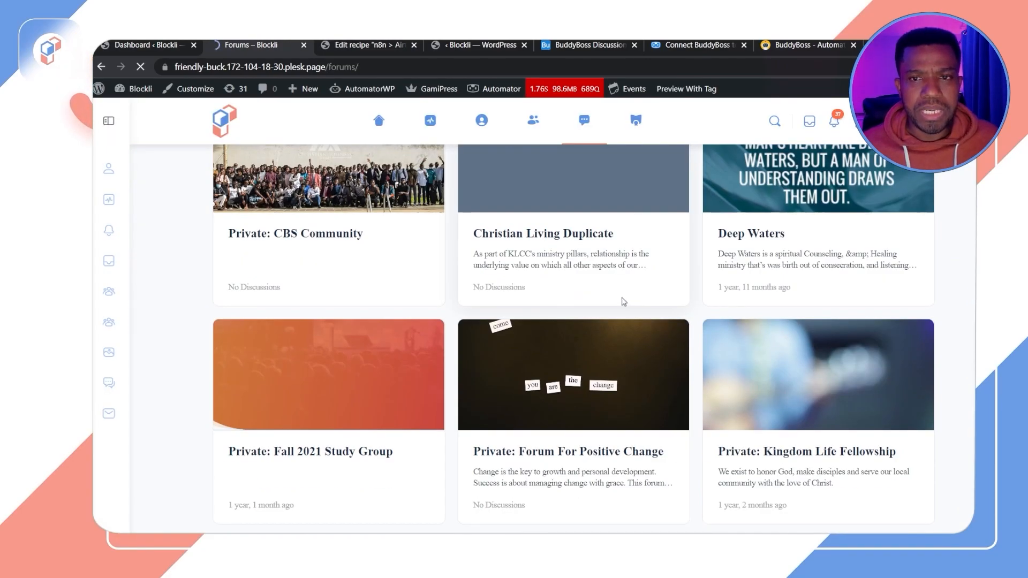
scroll(624, 302, "down", 8)
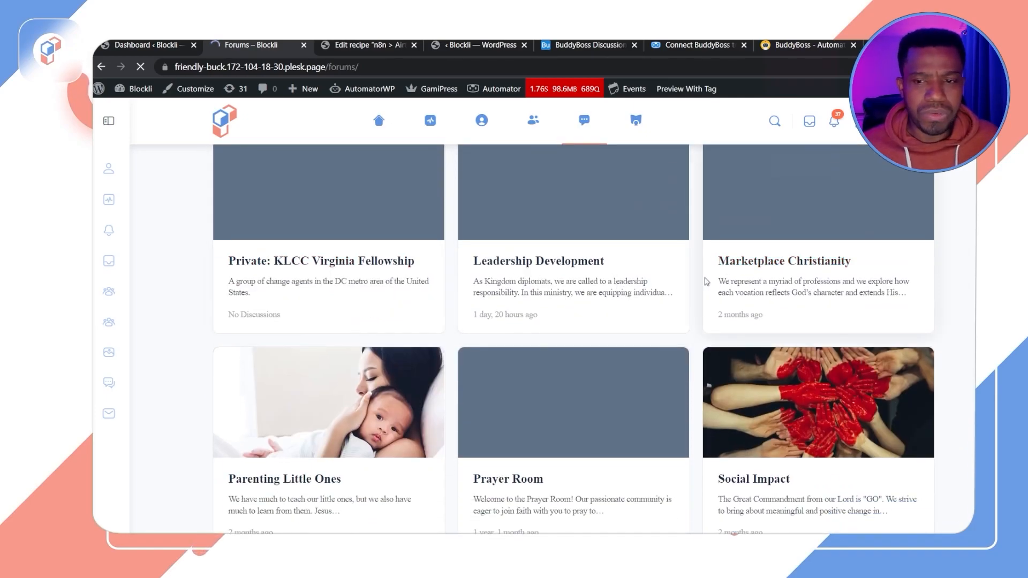
scroll(474, 390, "down", 2)
scroll(571, 308, "up", 2)
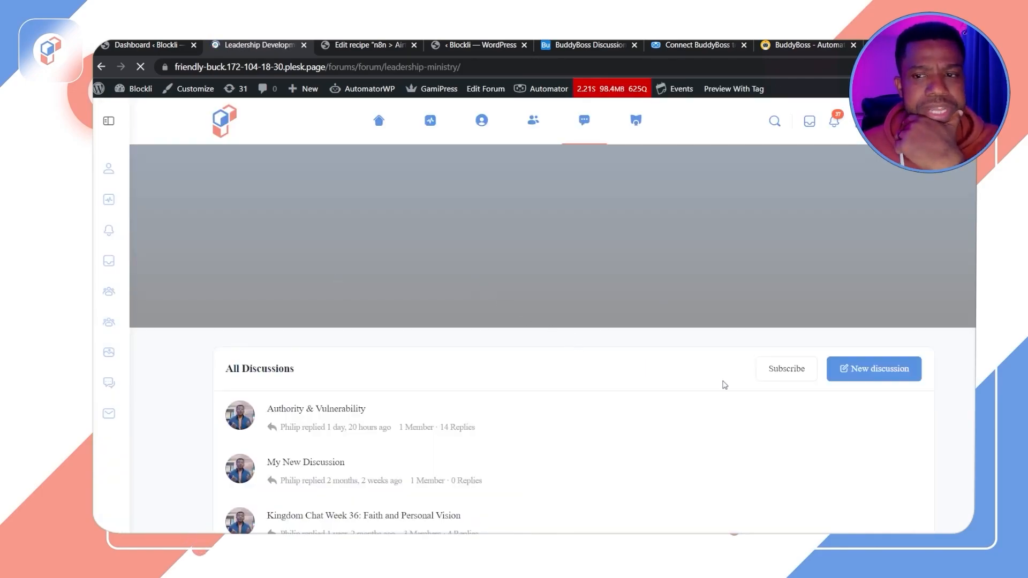
scroll(519, 374, "down", 2)
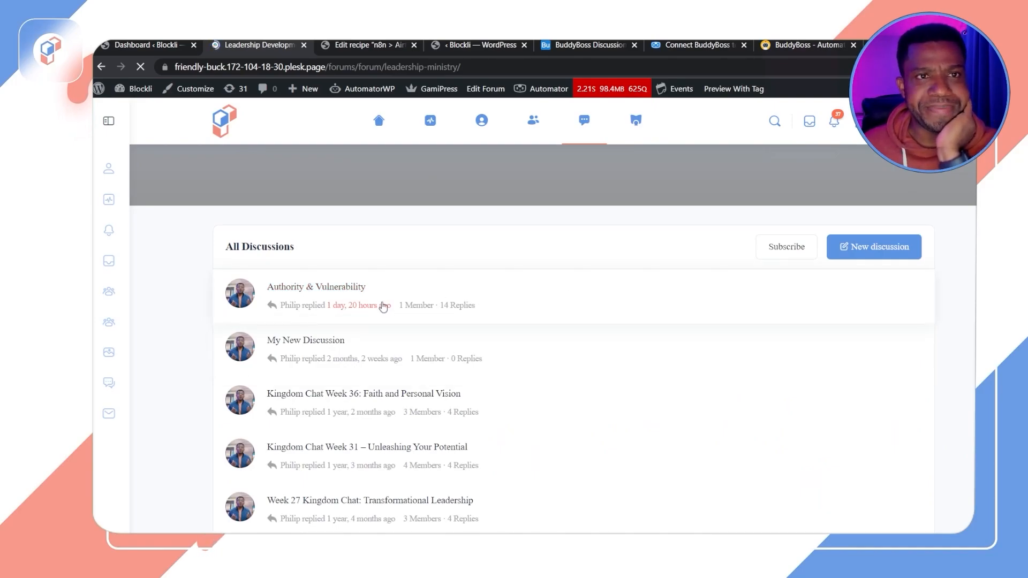
left_click(383, 305)
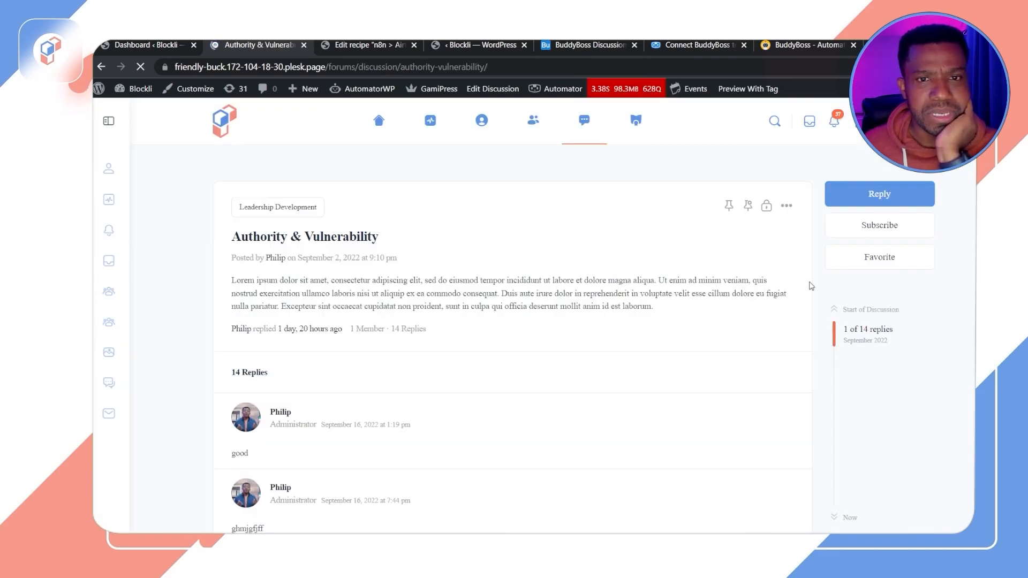
Step: Post a reply reading "Replying testting" to the discussion
left_click(874, 196)
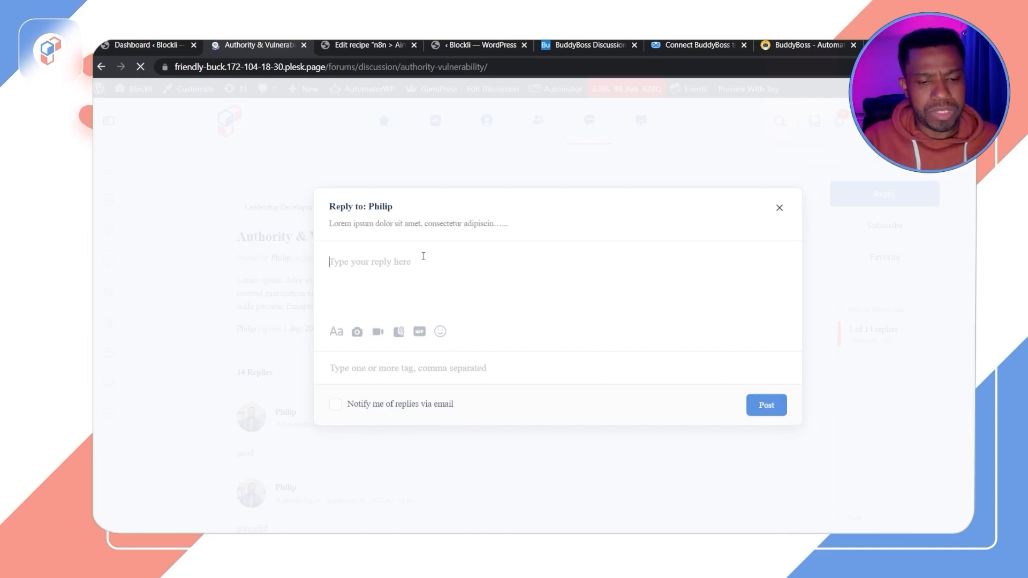
type("Replyin")
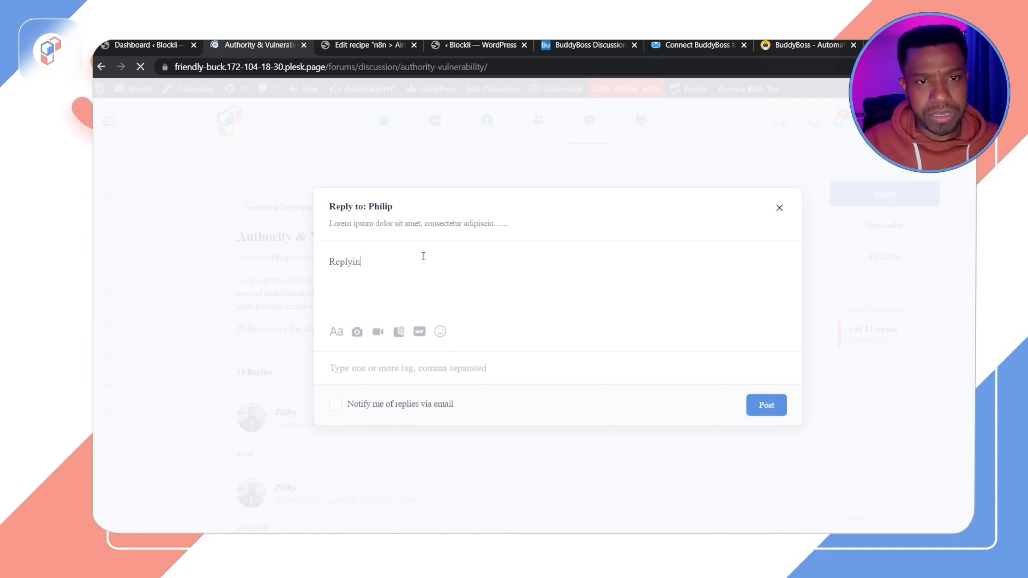
type("g testting")
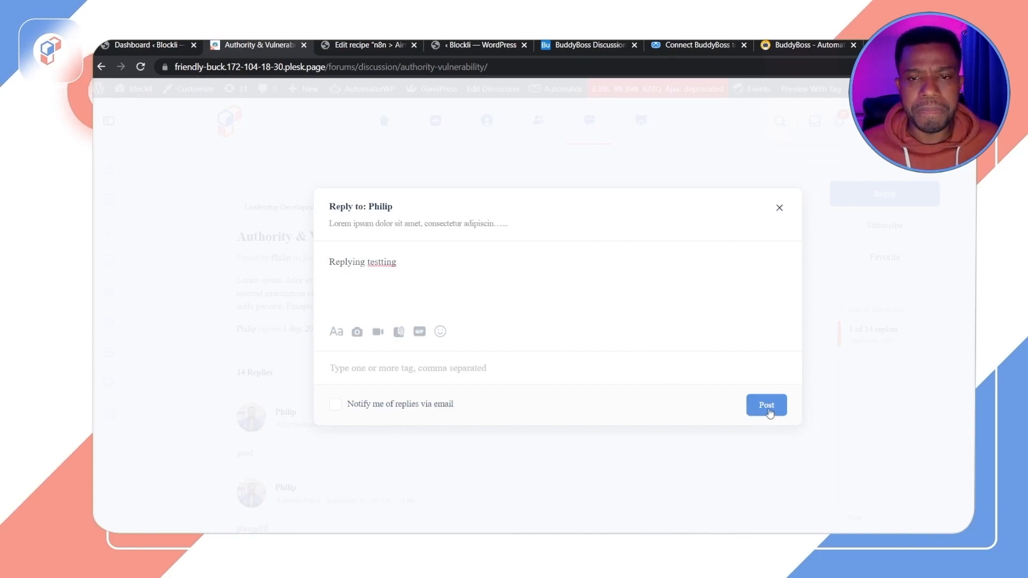
left_click(769, 412)
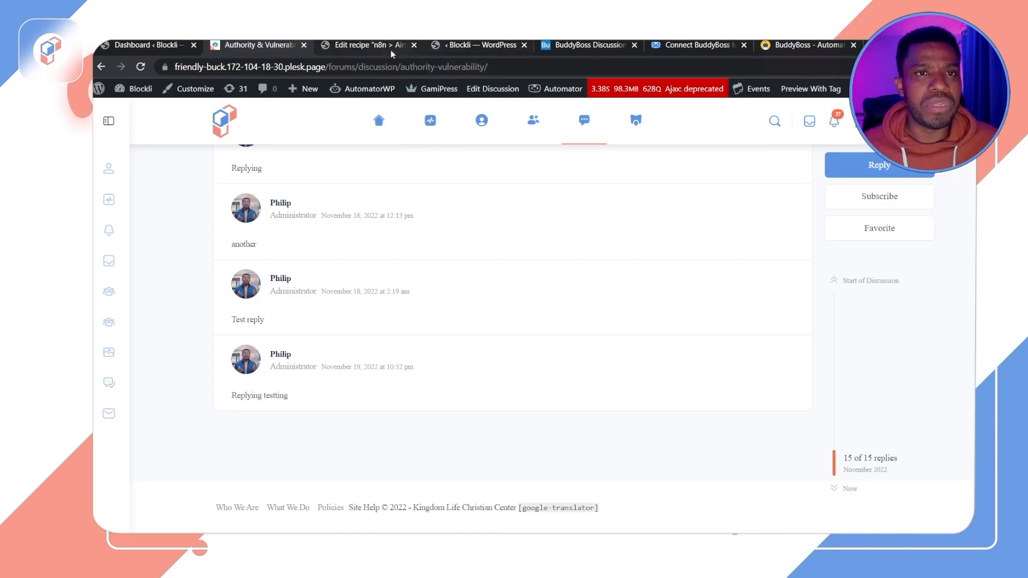
Step: Switch to the Airtable table and scroll across the newly created record's fields
left_click(586, 45)
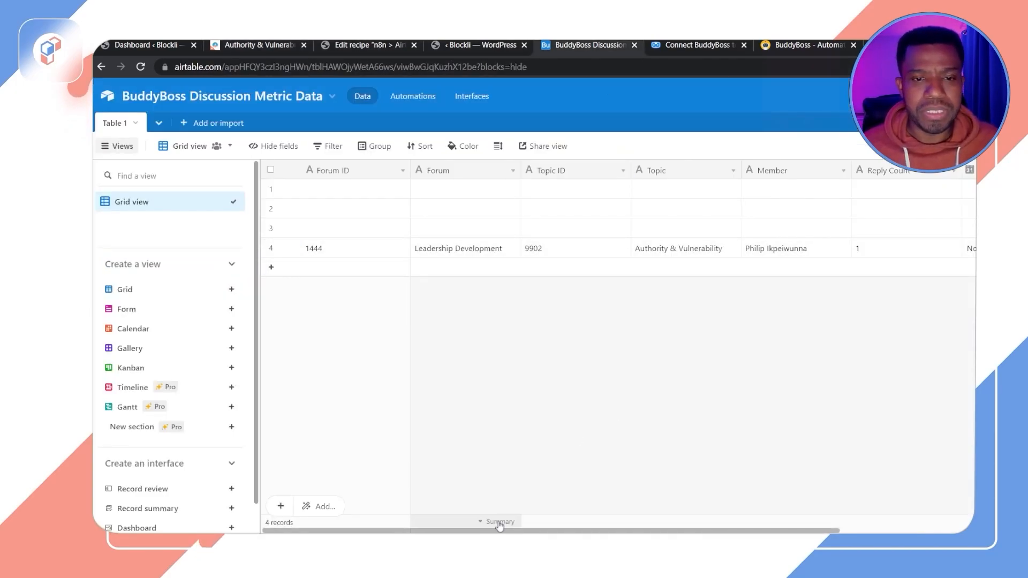
left_click_drag(438, 530, 624, 530)
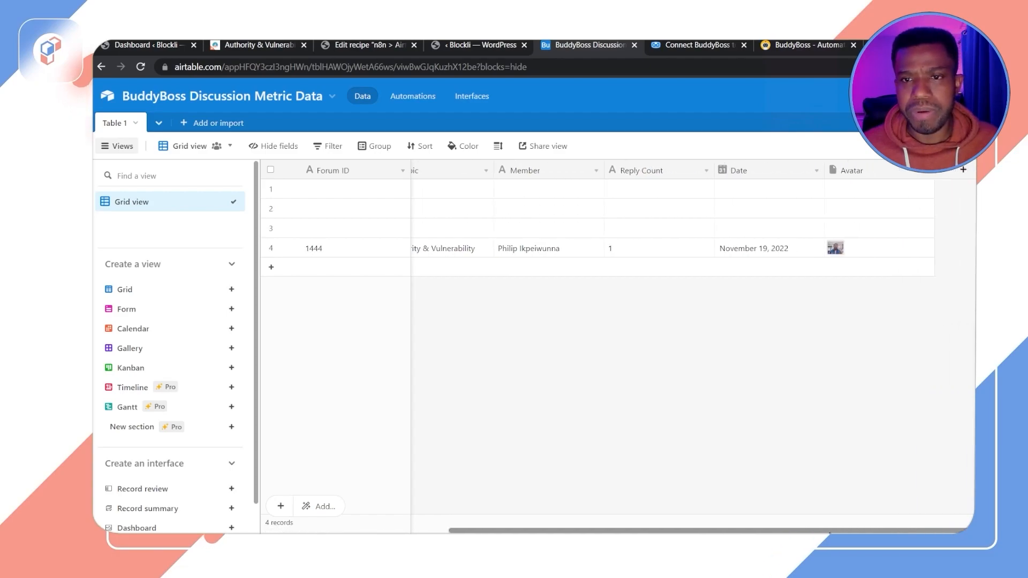
scroll(589, 252, "left", 5)
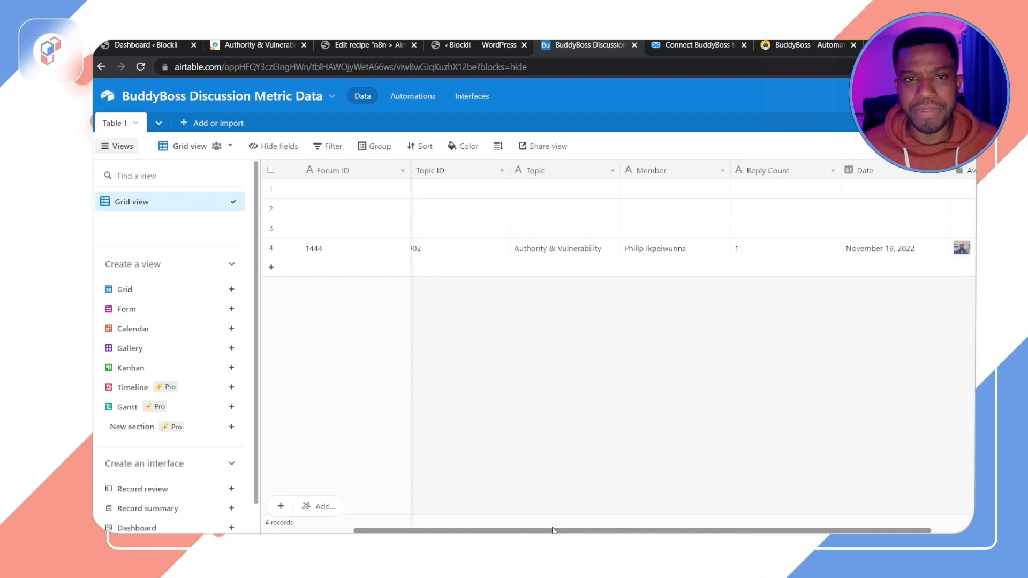
Step: Select the three empty records in rows 1 to 3 and delete them
left_click(271, 189)
left_click(270, 208)
left_click(271, 227)
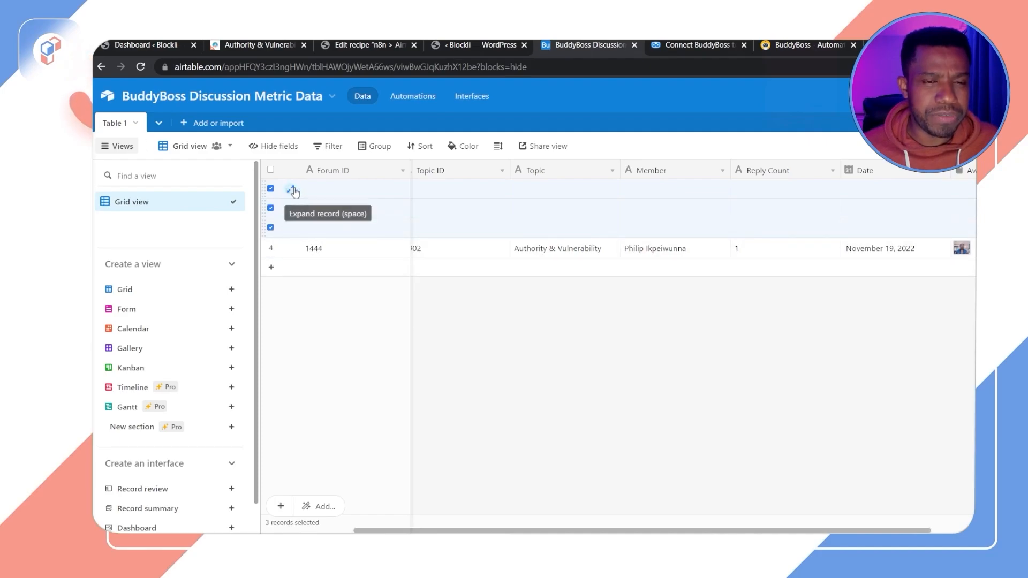
right_click(332, 194)
left_click(394, 240)
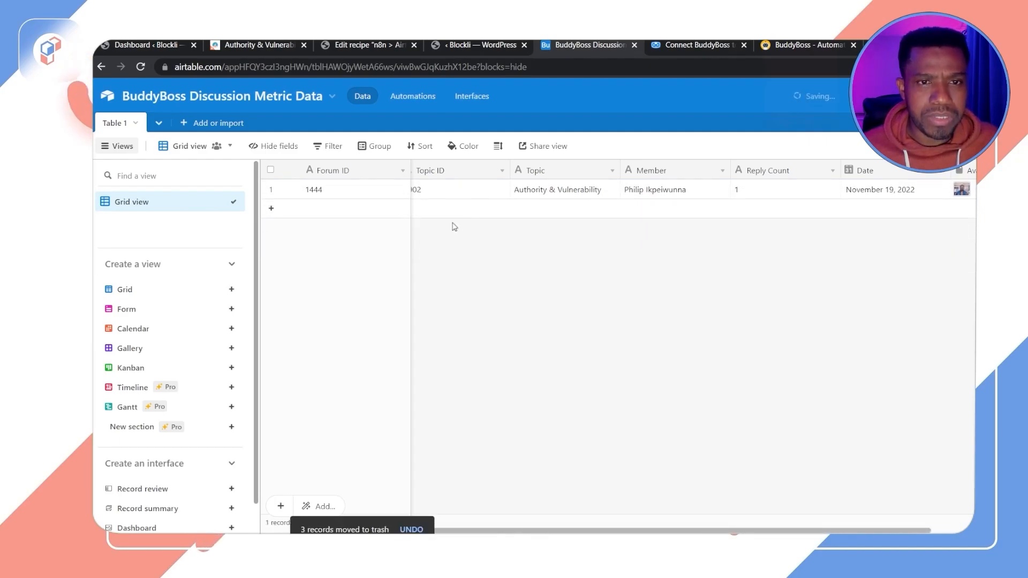
Step: Scroll across the remaining record's fields to check the mapped values
left_click_drag(434, 530, 340, 531)
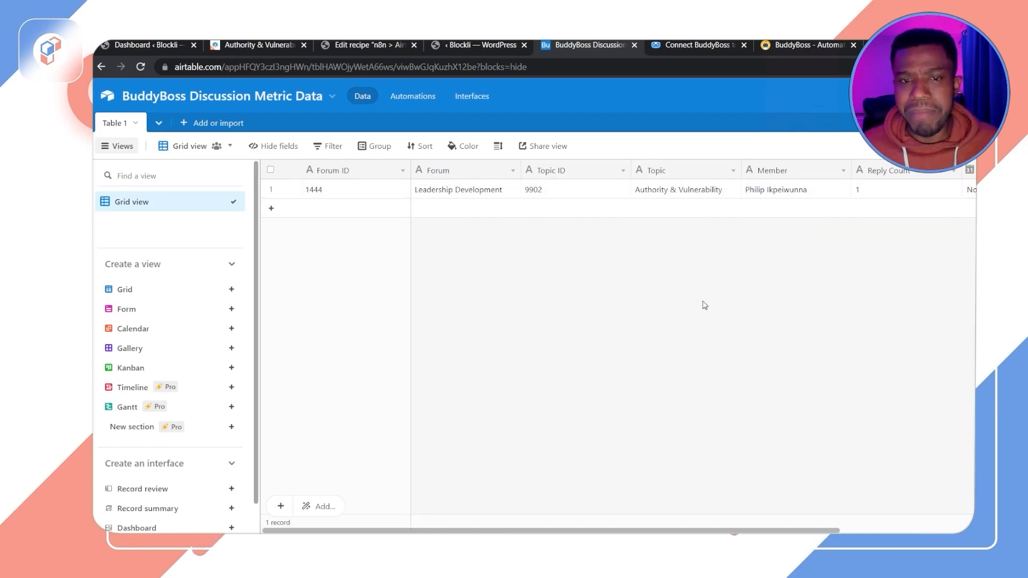
left_click_drag(528, 531, 718, 532)
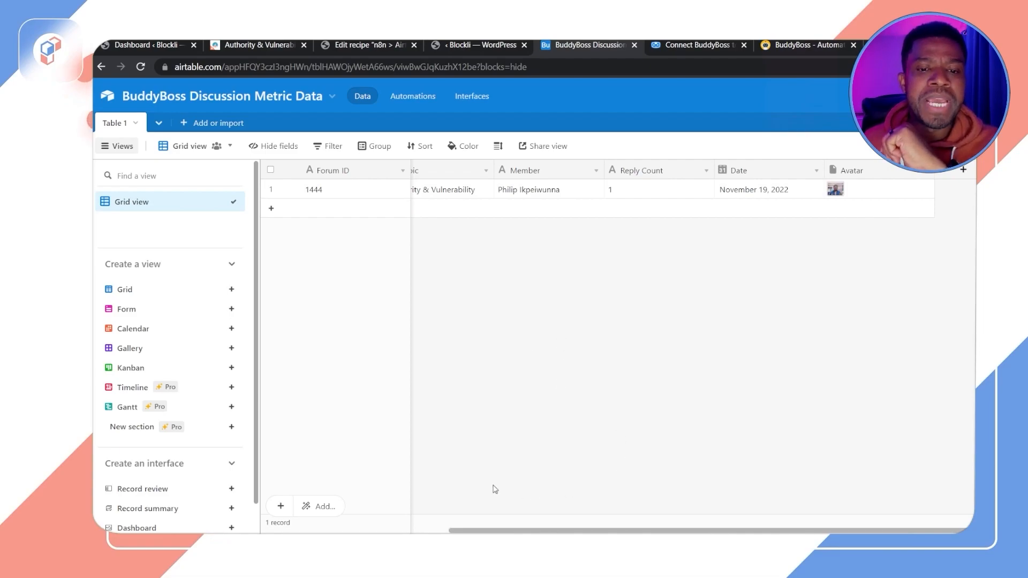
scroll(536, 429, "left", 5)
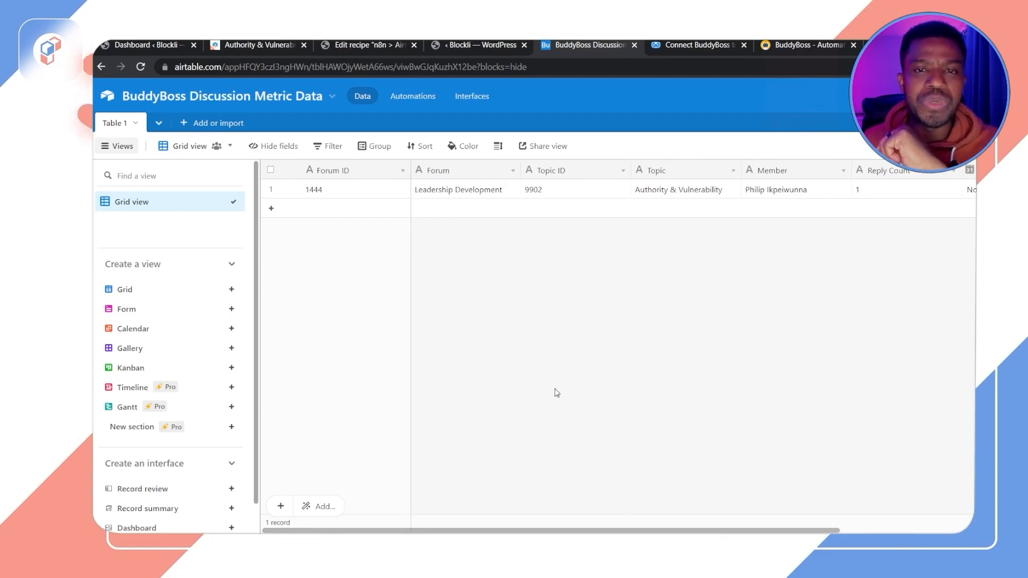